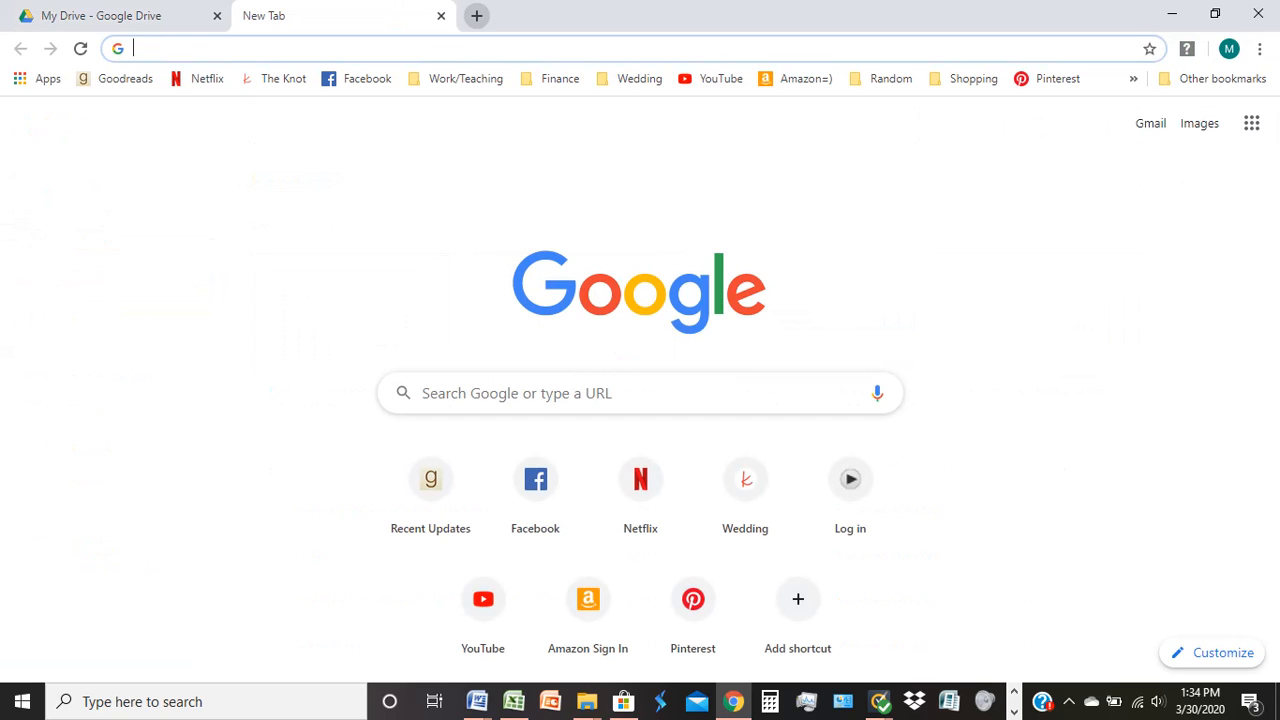
- Search the web for "google docs" and open the Google Docs site from the results
text(google d)
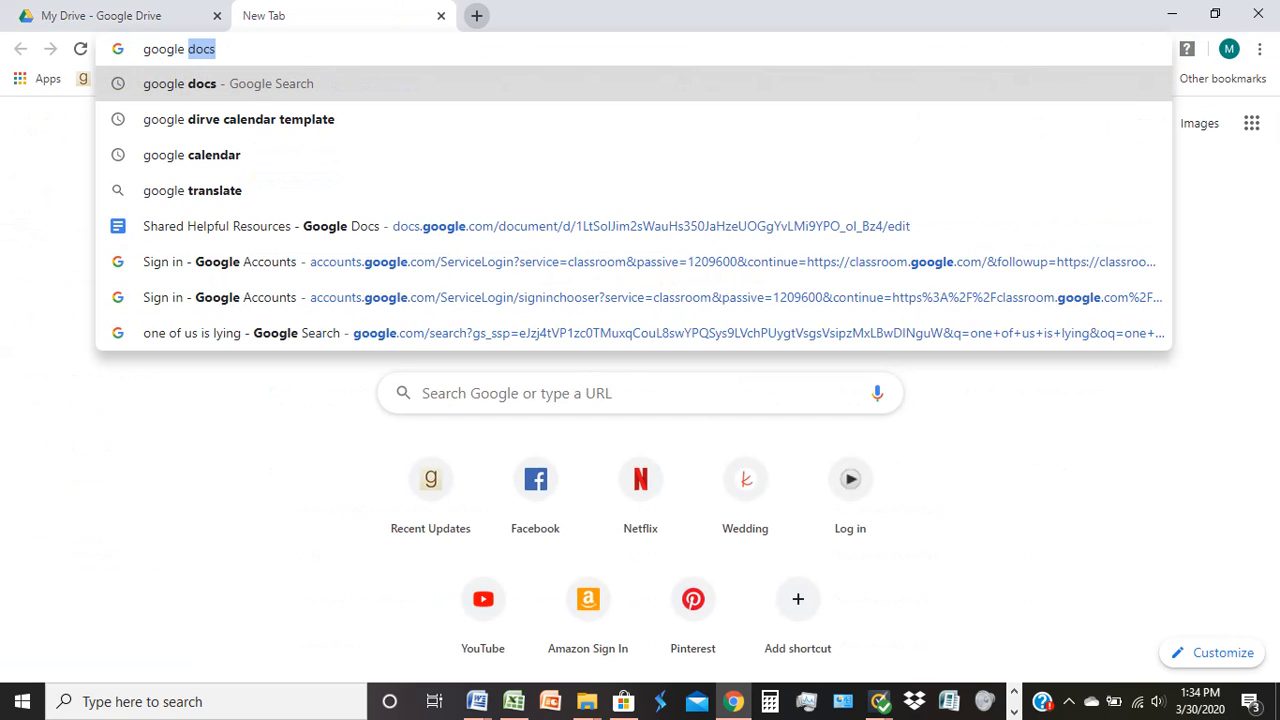
text(ocs)
key(Return)
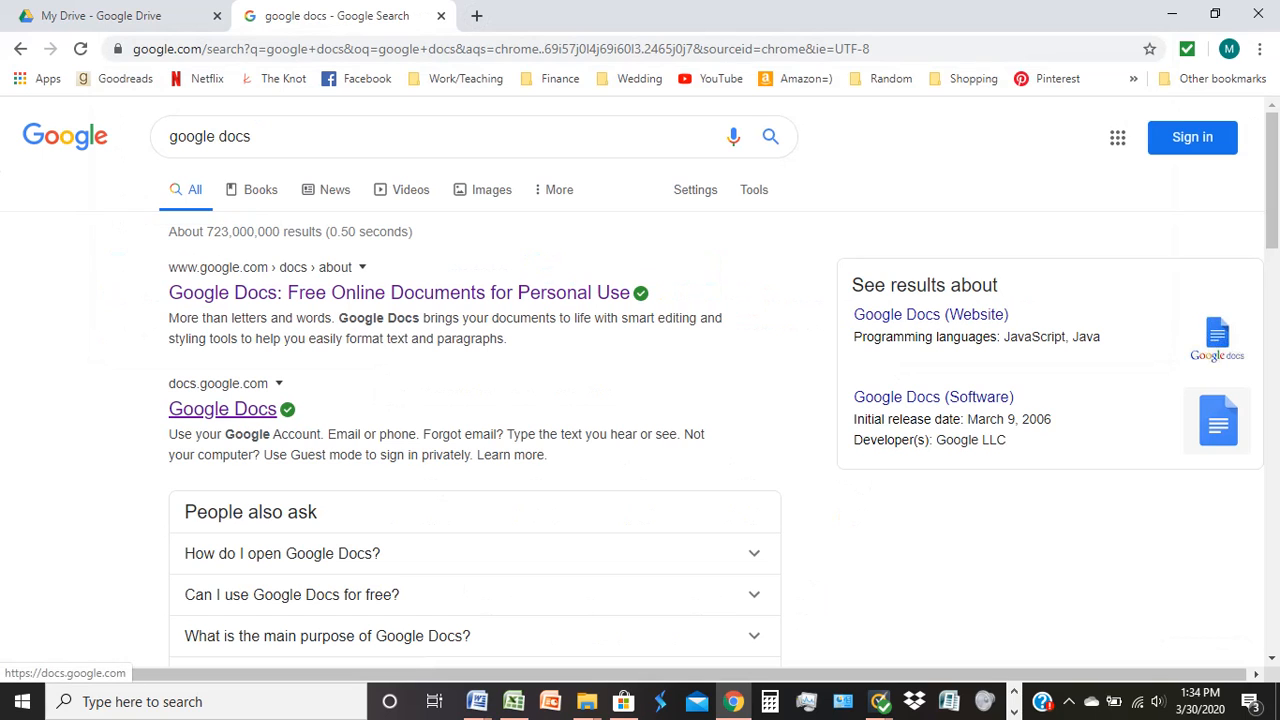
click(222, 408)
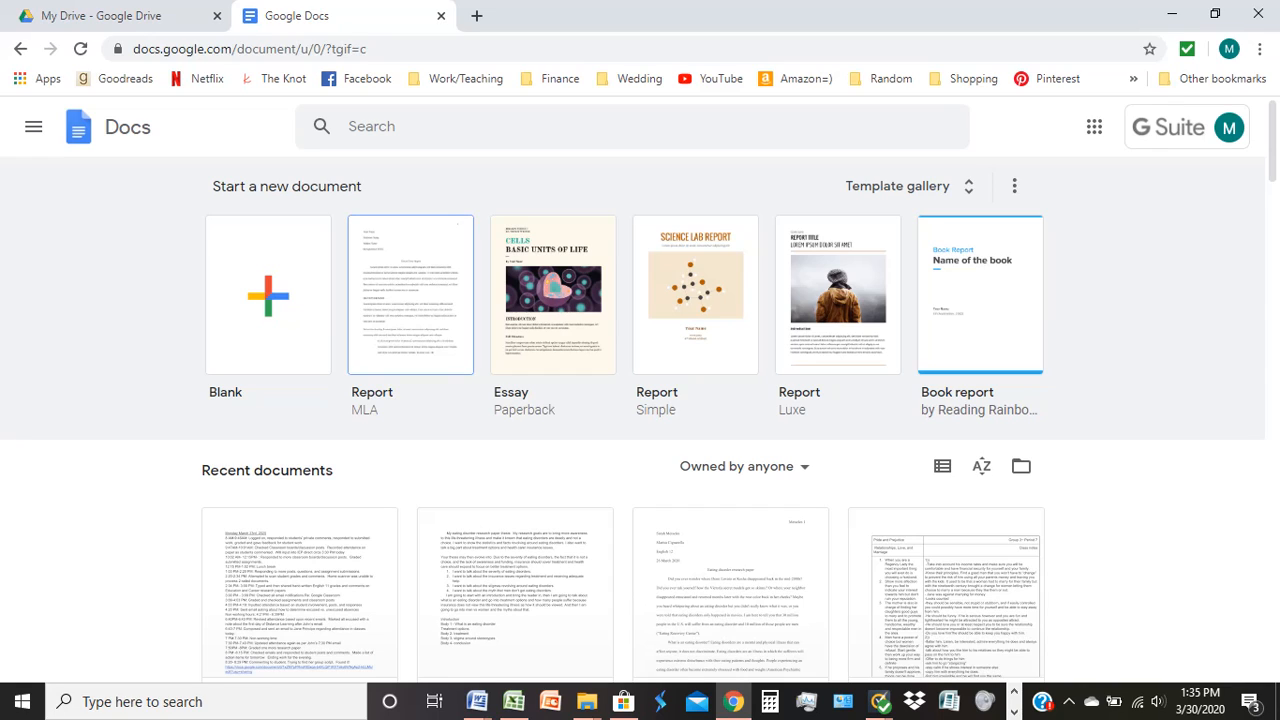
- Create a new document from the MLA Report template and dismiss the EasyBib add-on sidebar
click(649, 399)
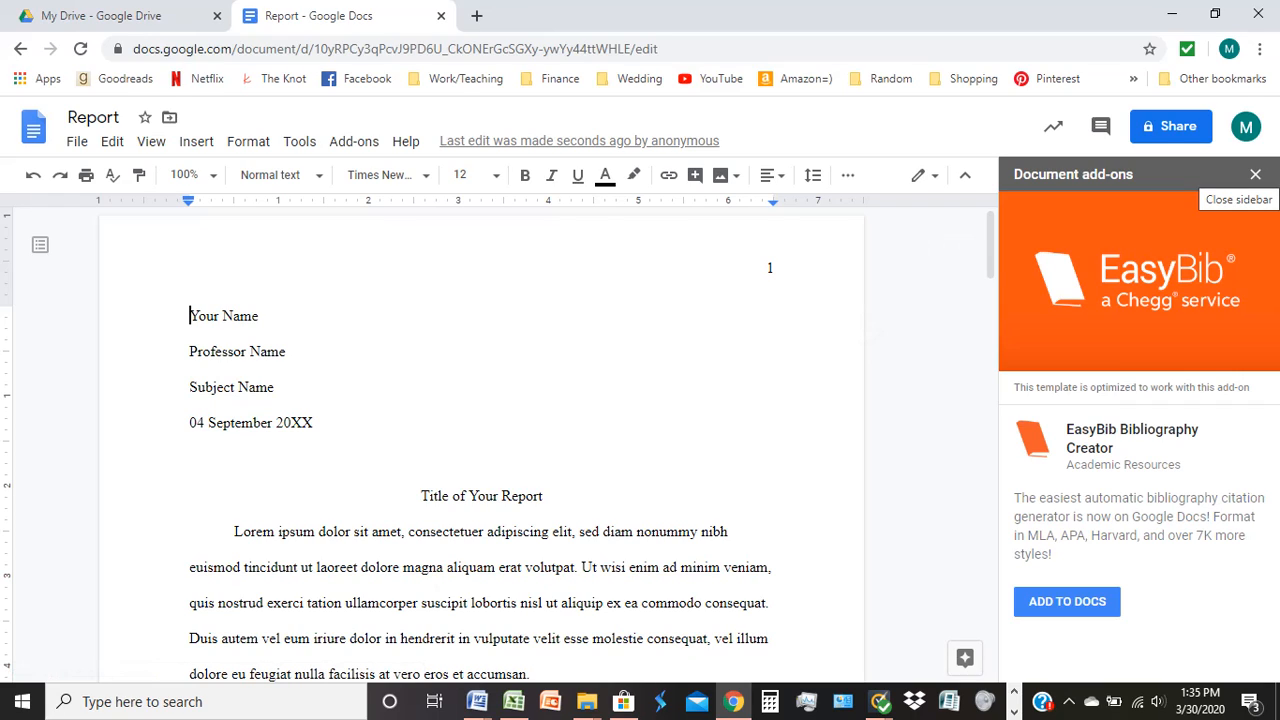
click(1255, 174)
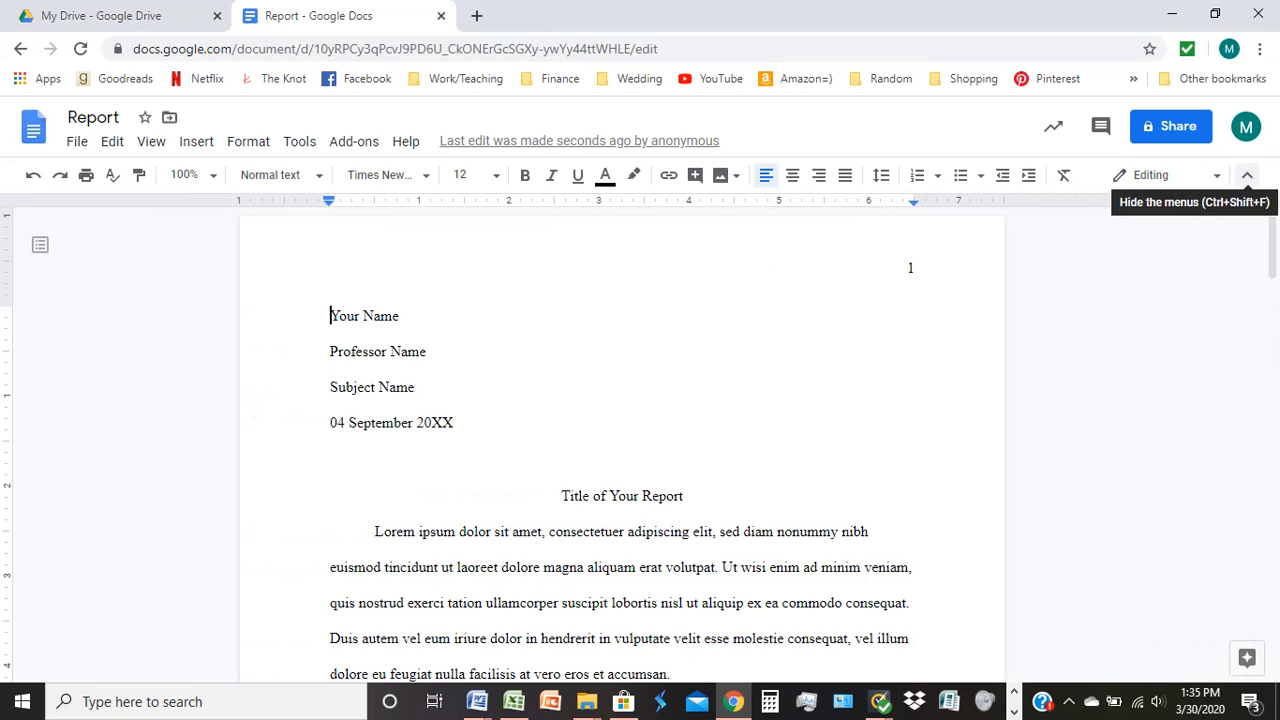
- Rename the document "Practice MLA Paper"
click(88, 117)
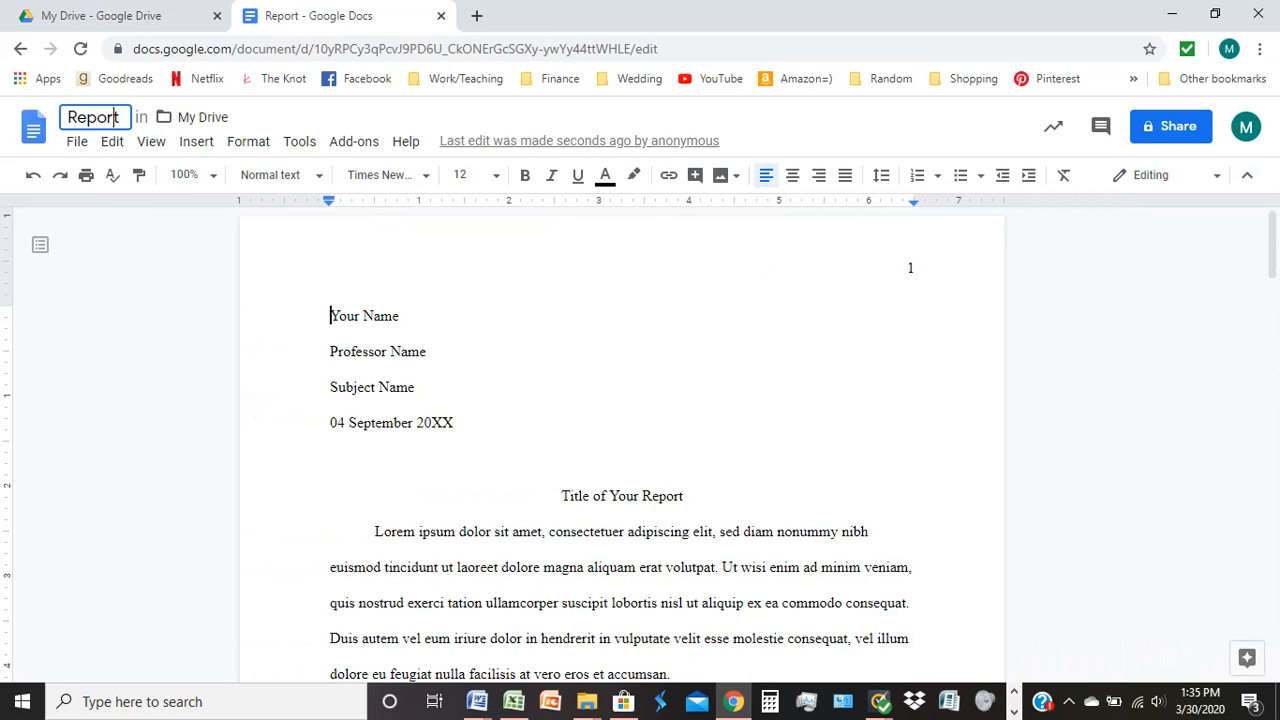
key(BackSpace)
key(BackSpace)
key(BackSpace)
key(BackSpace)
key(BackSpace)
key(BackSpace)
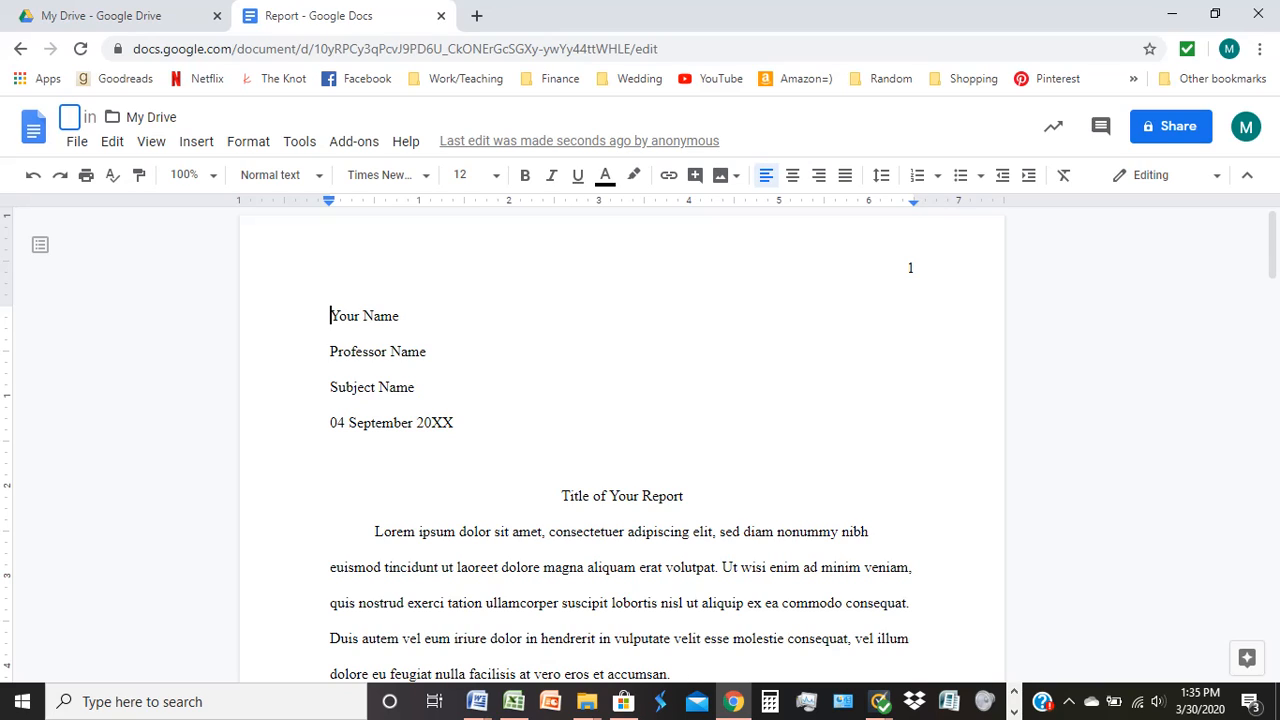
text(Practice)
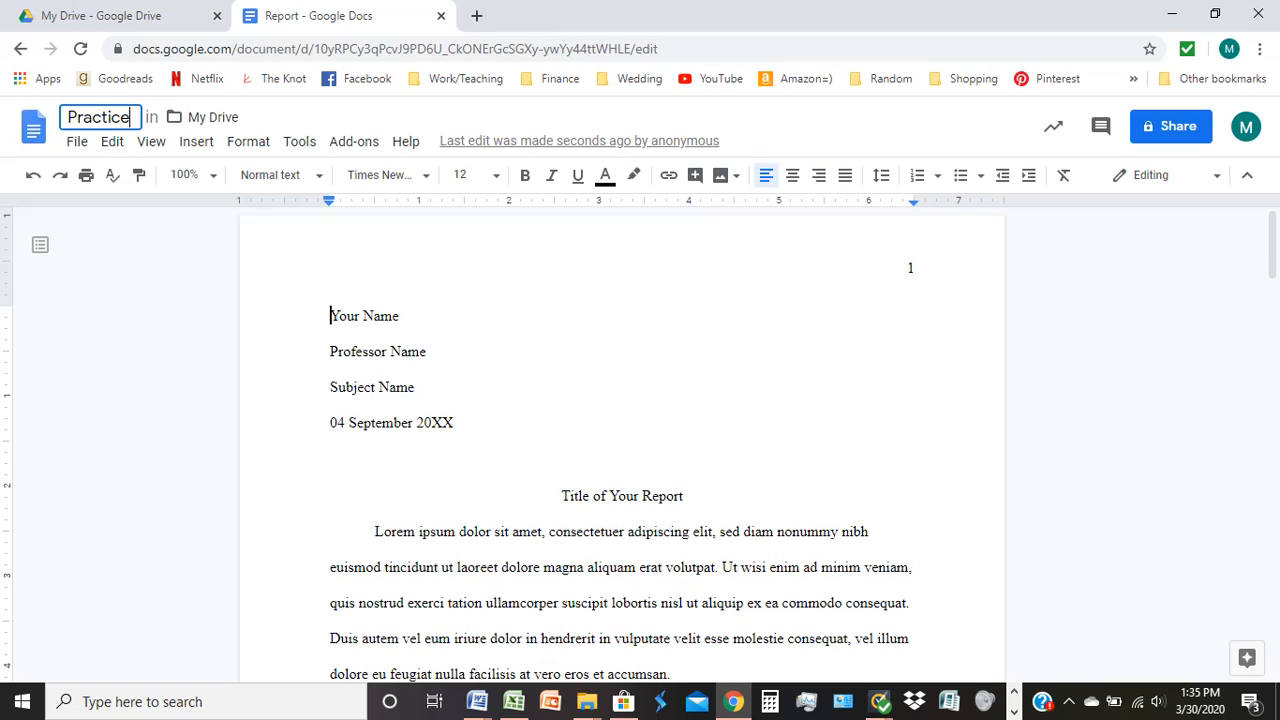
text( MLA Paper)
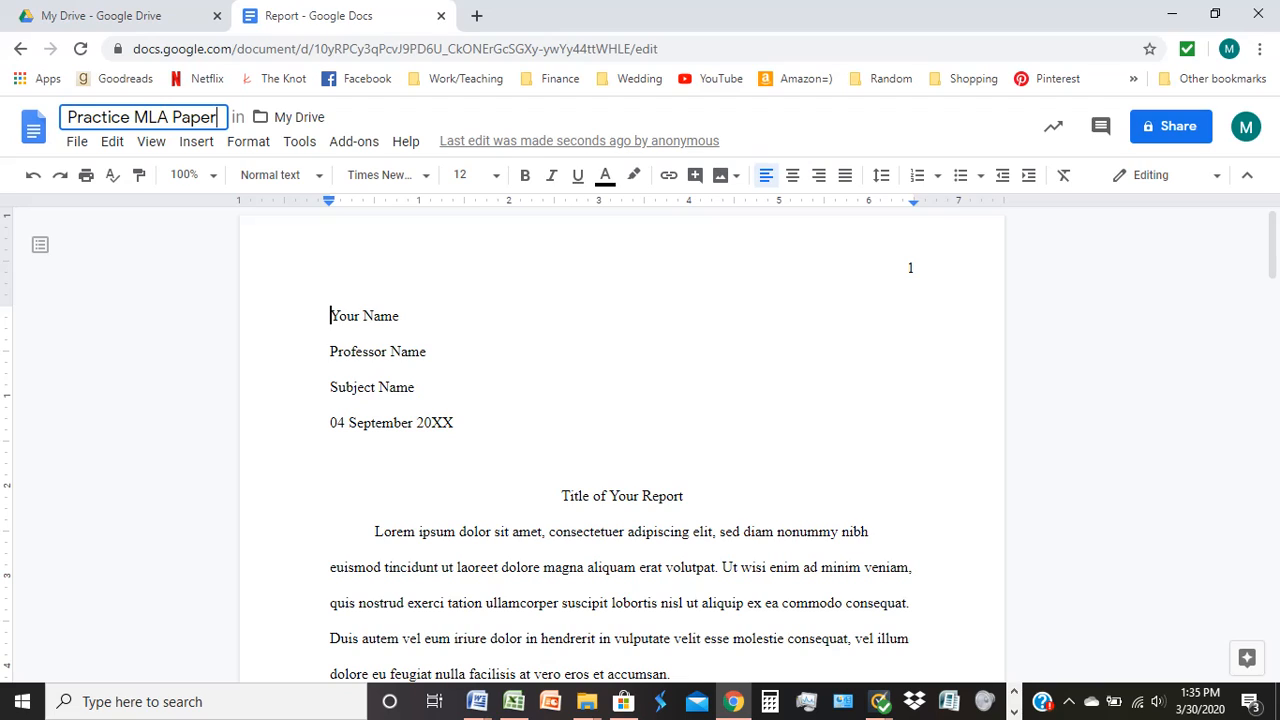
key(Return)
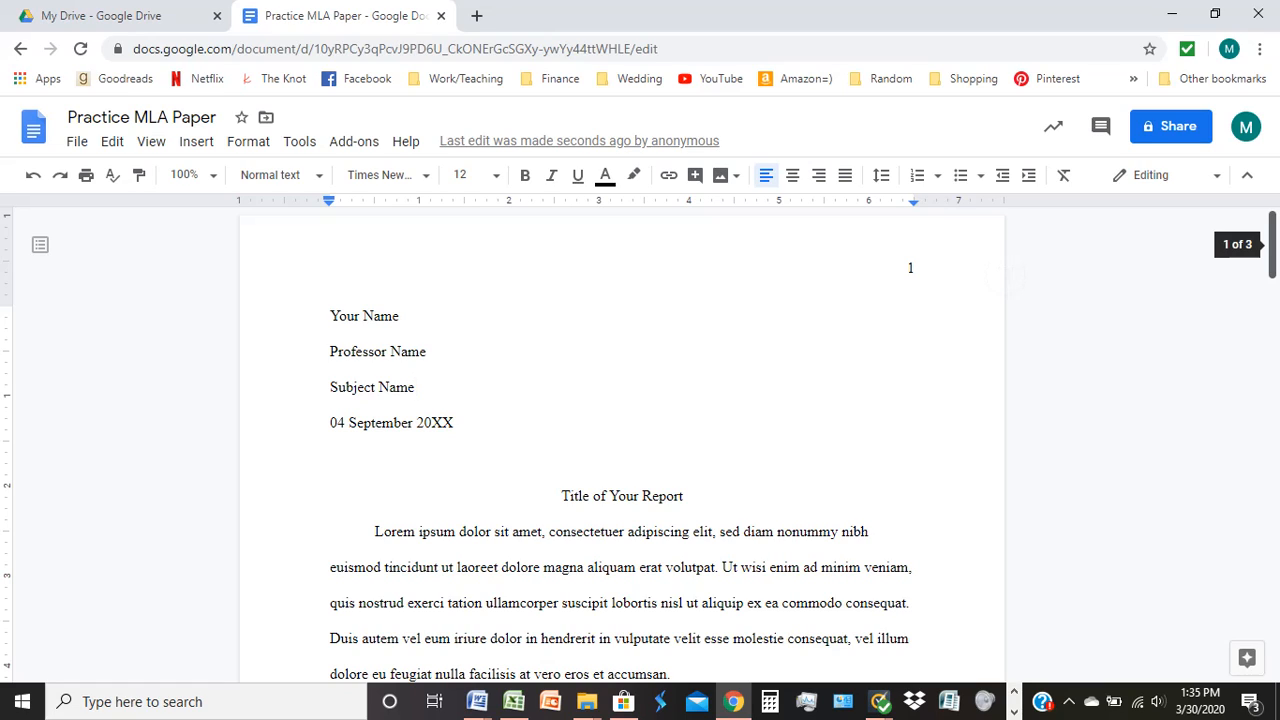
- Review the template down to its Works Cited page and replace the "Your Name" placeholder with the student's name
scroll(1004, 276, down, 10)
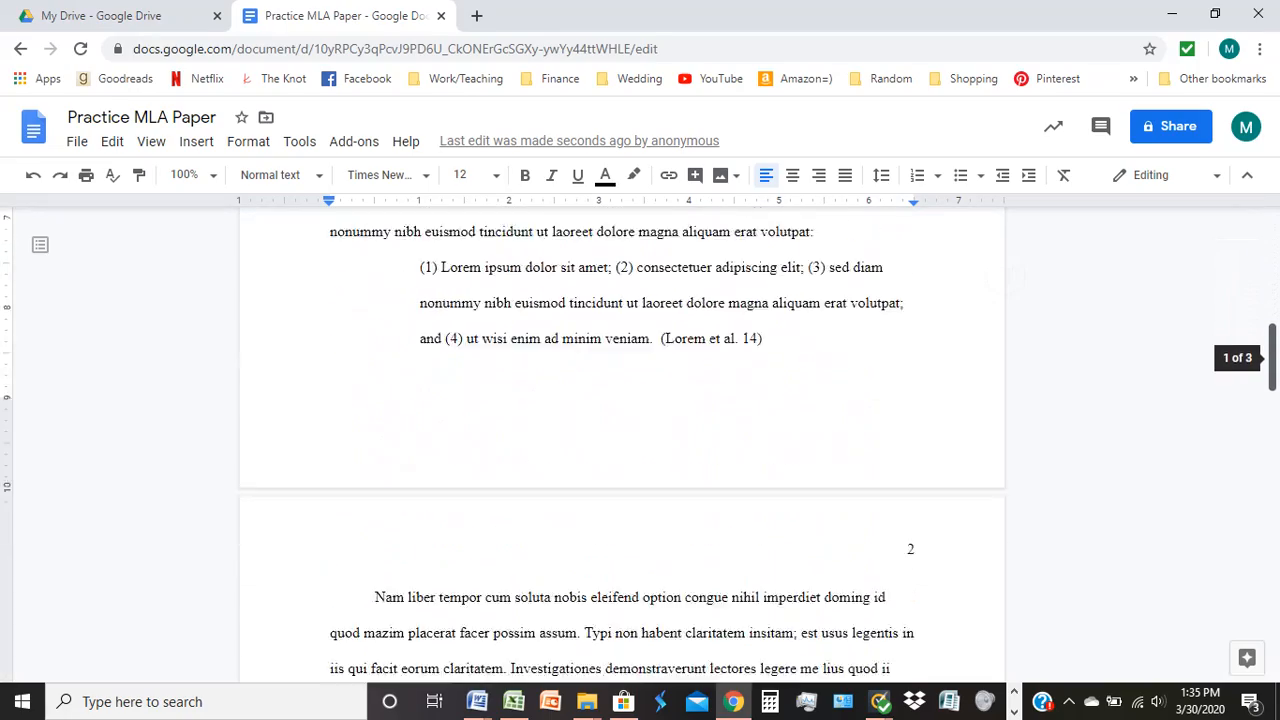
scroll(622, 440, down, 10)
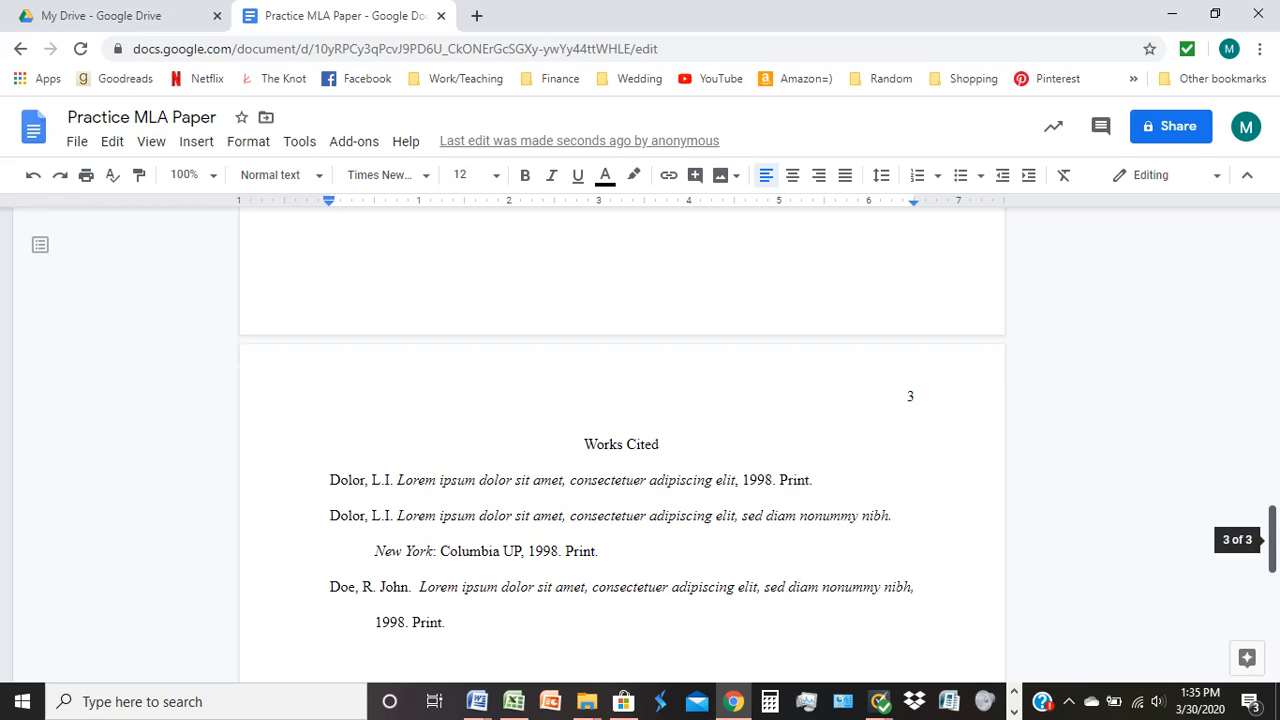
scroll(622, 440, down, 1)
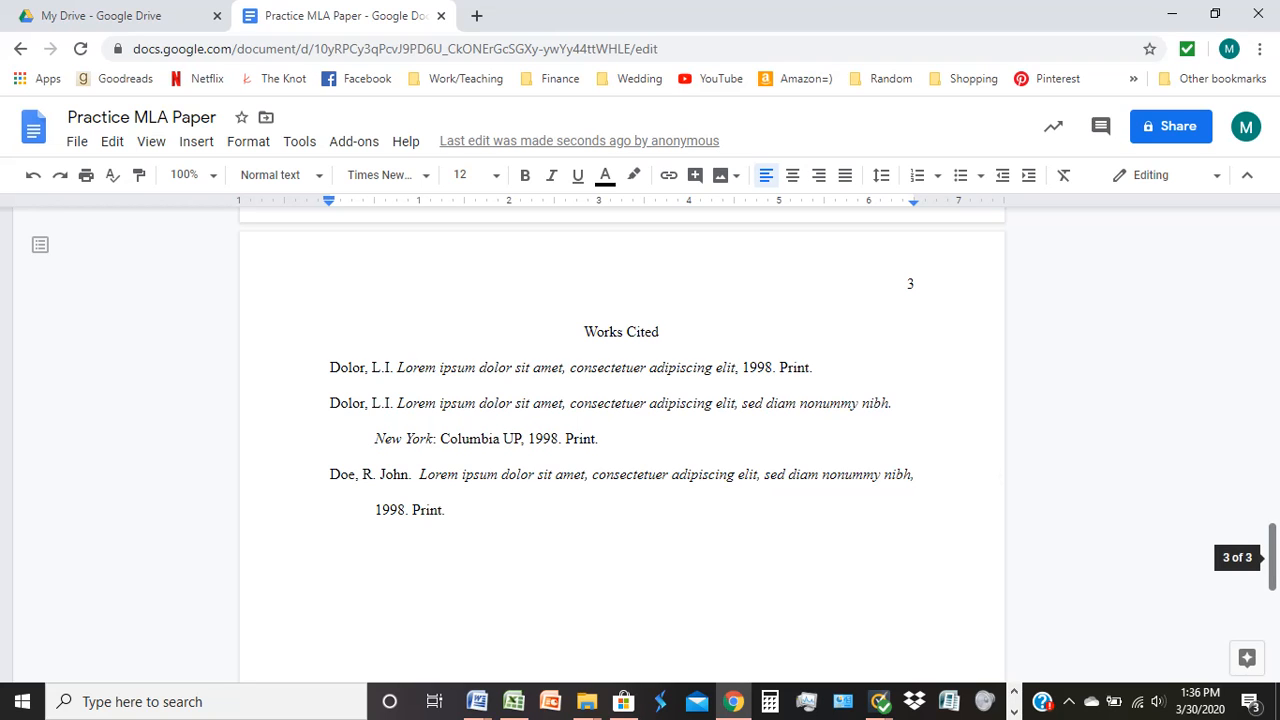
drag(1273, 557, 1273, 249)
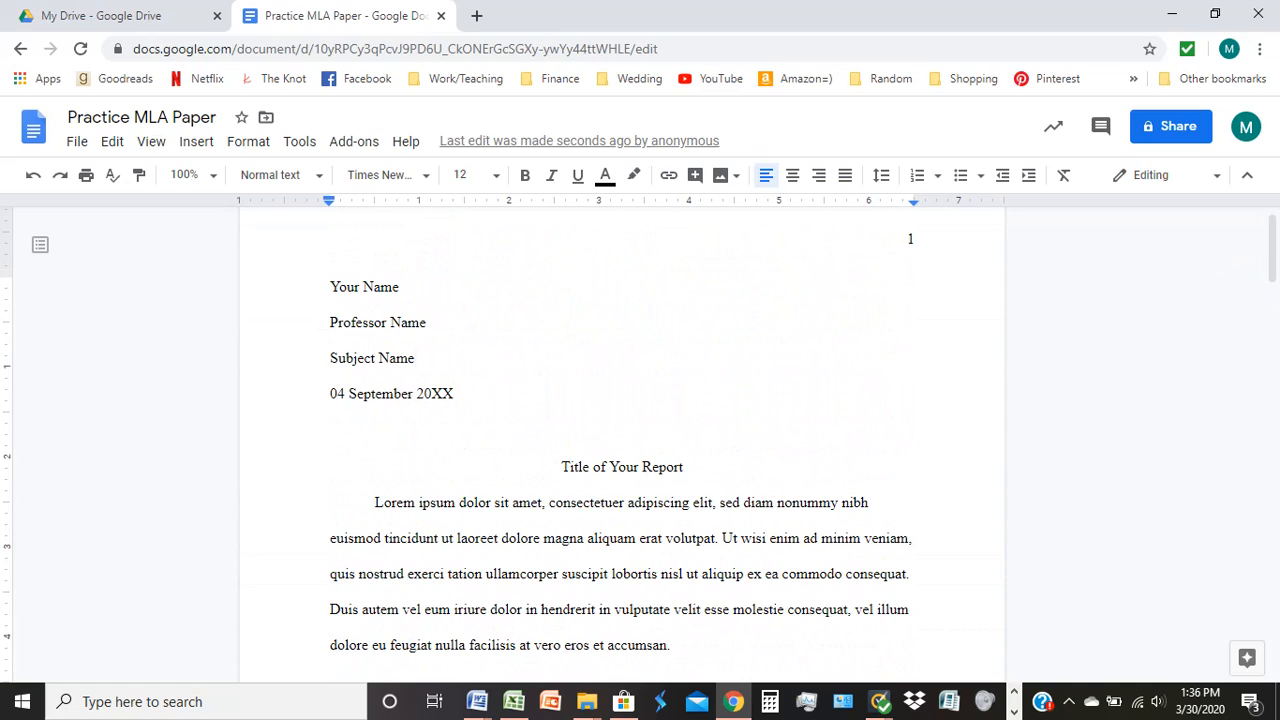
drag(392, 287, 340, 288)
click(340, 288)
key(Home)
key(Delete)
key(Delete)
key(Delete)
key(Delete)
key(Delete)
key(Delete)
key(Delete)
key(Delete)
key(Delete)
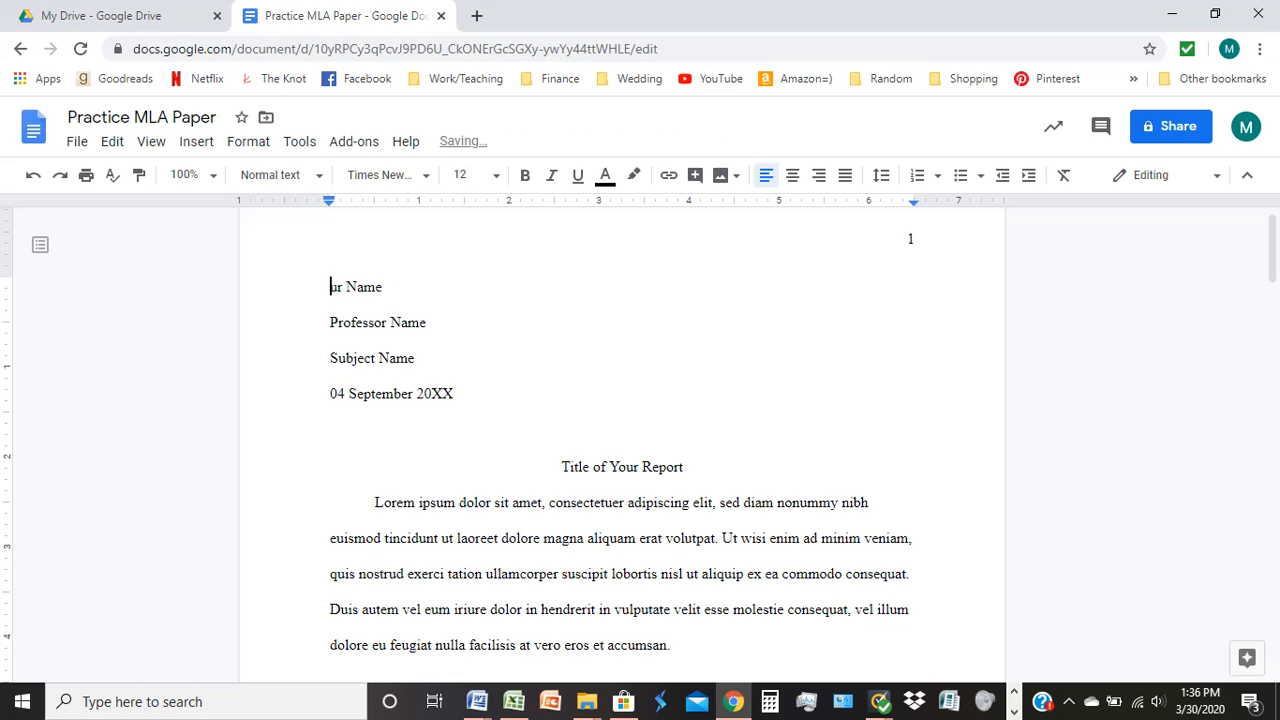
text(Marisa C)
- Replace the "Professor Name" placeholder in the heading with the professor's full name
key(Down)
key(Right)
key(Right)
key(Right)
key(Right)
key(BackSpace)
key(BackSpace)
key(BackSpace)
key(BackSpace)
key(BackSpace)
key(BackSpace)
key(BackSpace)
key(BackSpace)
key(BackSpace)
key(BackSpace)
key(BackSpace)
key(BackSpace)
key(BackSpace)
key(BackSpace)
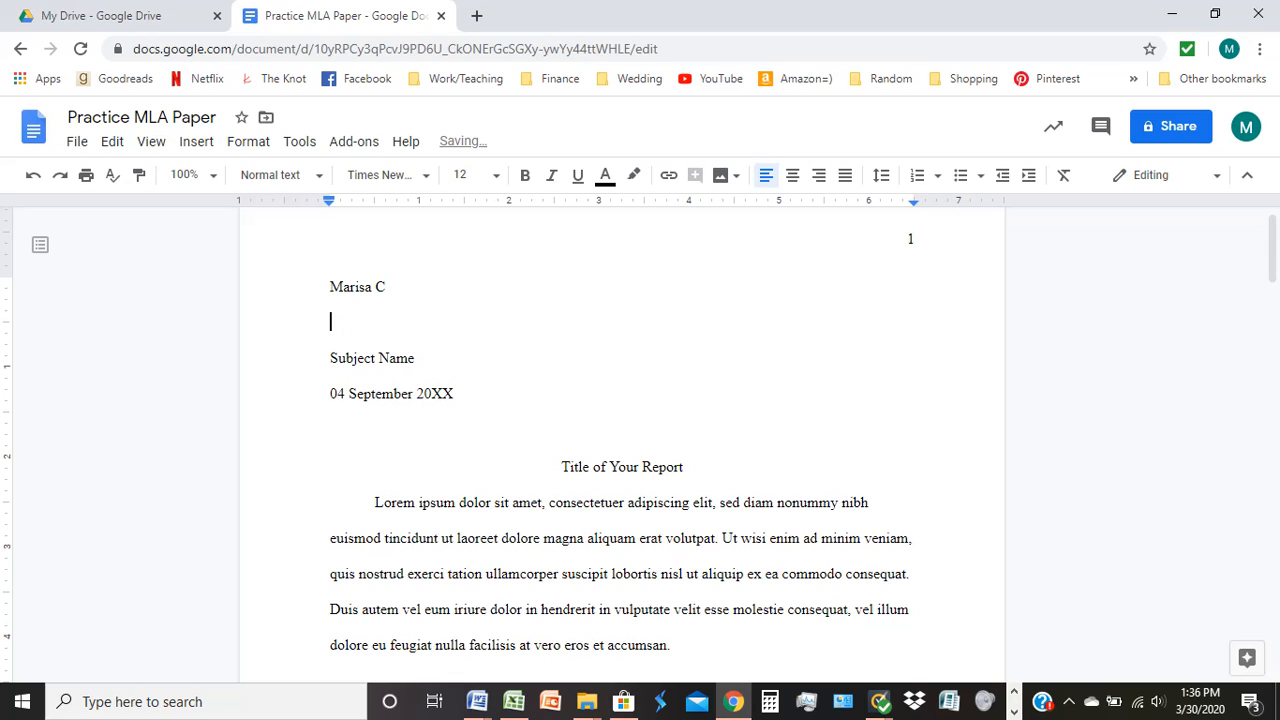
text(Albus Dumbledore)
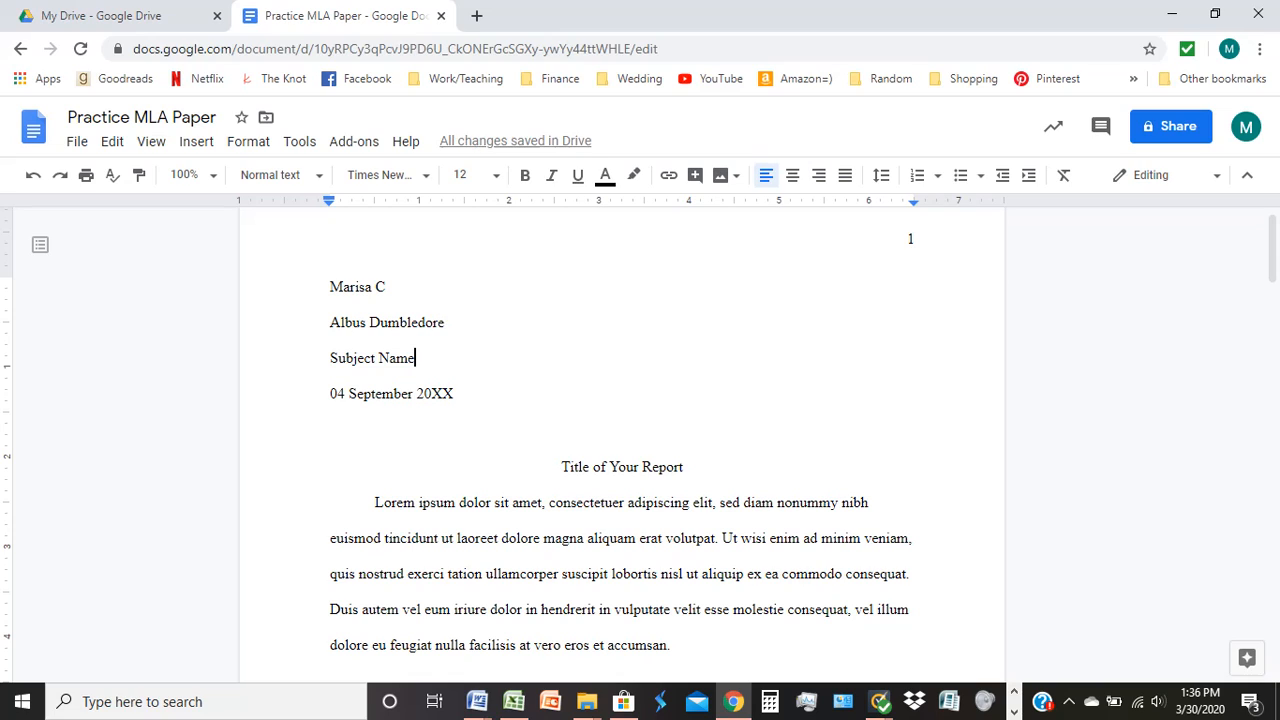
- Replace the "Subject Name" placeholder in the heading with "Transfiguration"
key(BackSpace)
key(BackSpace)
key(BackSpace)
key(BackSpace)
key(BackSpace)
key(BackSpace)
key(BackSpace)
key(BackSpace)
key(BackSpace)
key(BackSpace)
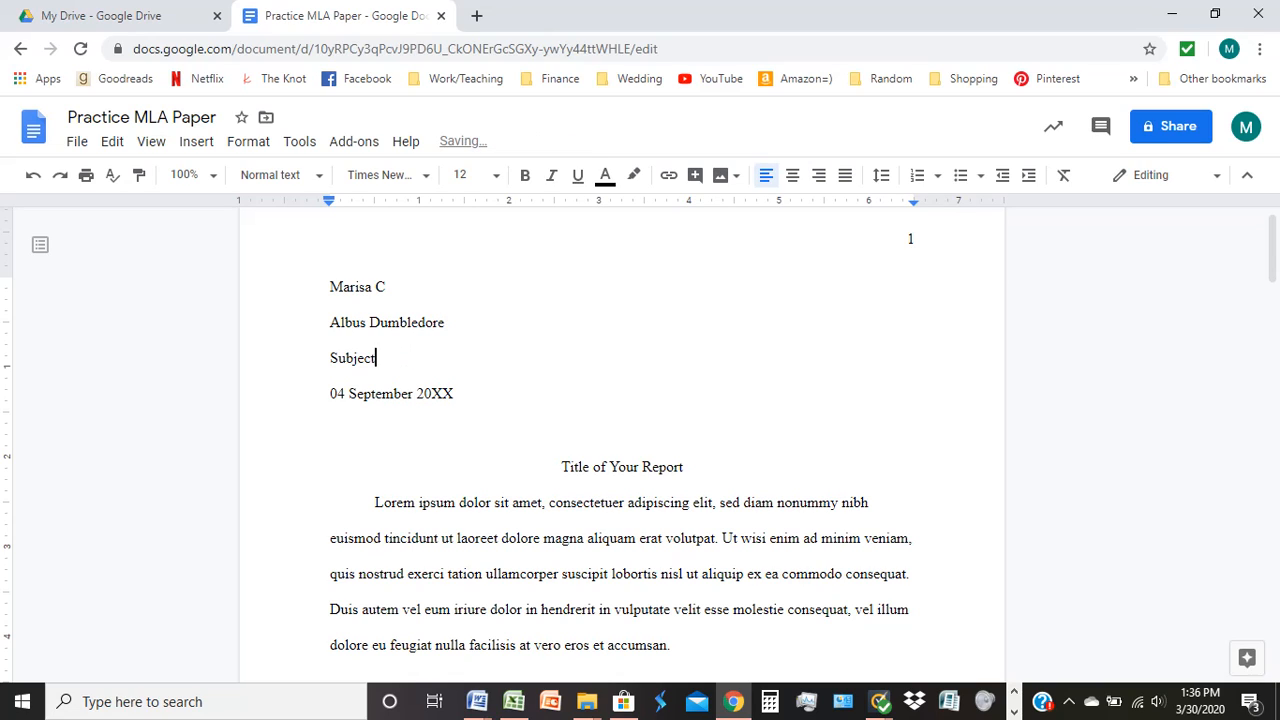
key(BackSpace)
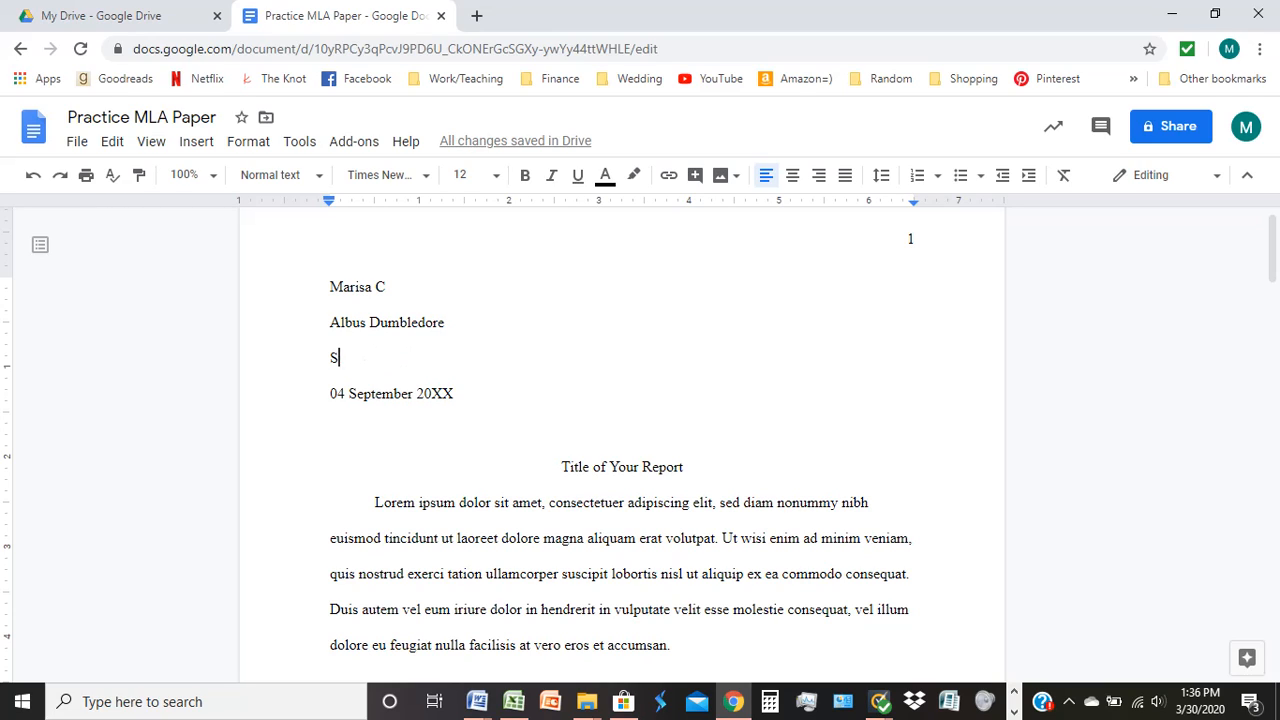
key(BackSpace)
text(Transfiguration)
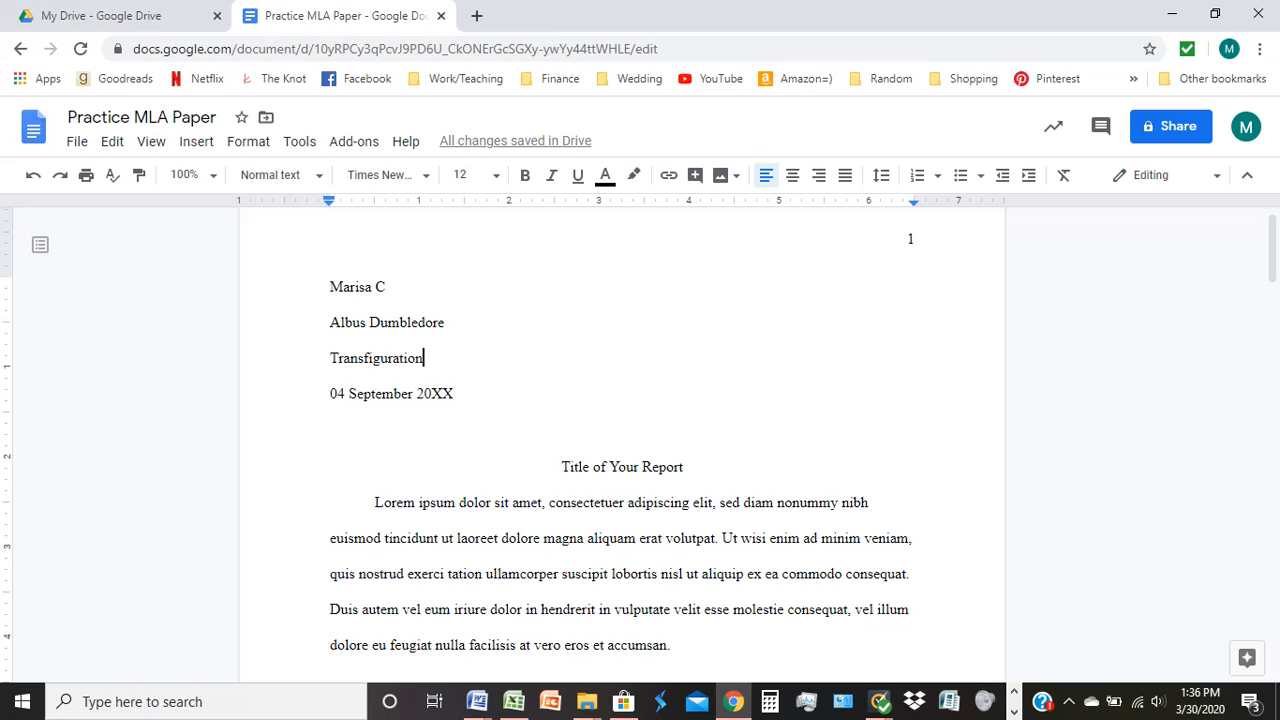
- Change the date line in the heading to "13 April 2020"
key(Down)
key(Home)
key(End)
key(BackSpace)
key(BackSpace)
text(20)
key(Left)
key(Left)
key(Left)
key(Left)
key(Left)
key(BackSpace)
key(BackSpace)
key(BackSpace)
key(BackSpace)
key(BackSpace)
key(BackSpace)
key(BackSpace)
key(BackSpace)
key(BackSpace)
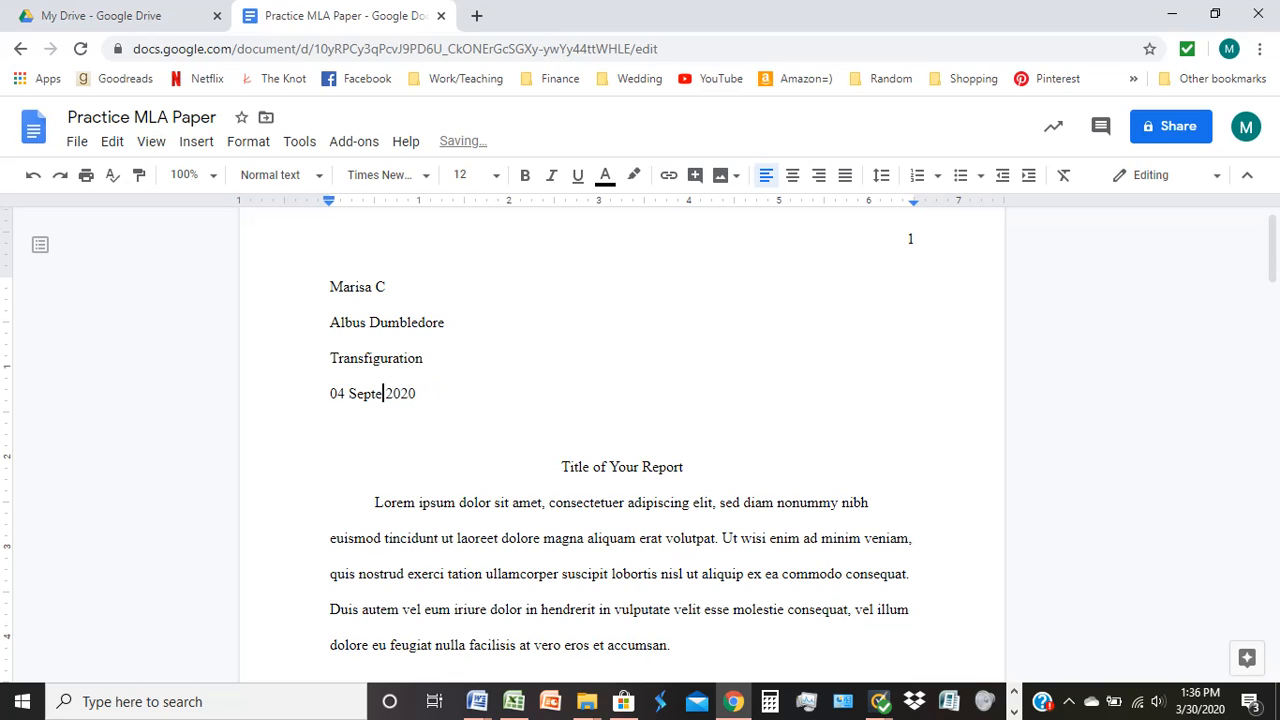
text(April)
key(Left)
key(Left)
key(Left)
key(Left)
key(Left)
key(Left)
key(BackSpace)
key(BackSpace)
text(13)
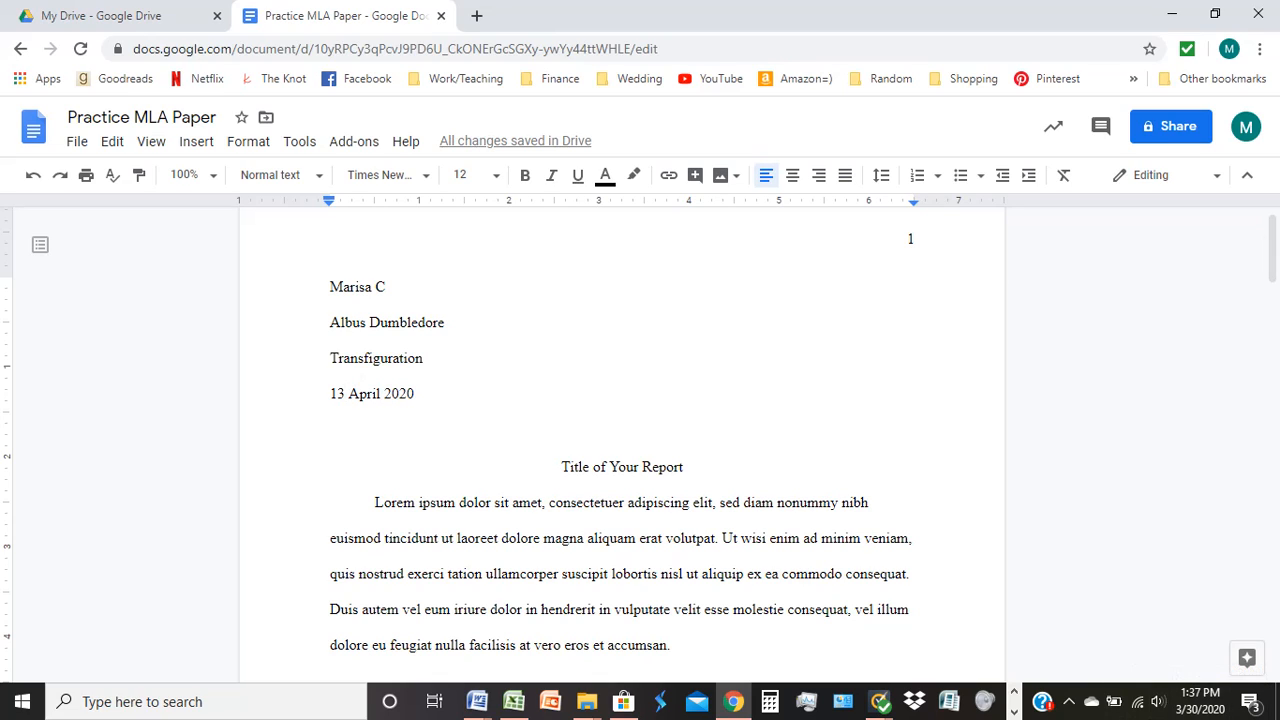
- Replace the placeholder report title with "Transfiguration of Cats", correcting its spelling with the suggested word
click(685, 467)
key(BackSpace)
key(BackSpace)
key(BackSpace)
key(BackSpace)
key(BackSpace)
key(BackSpace)
key(BackSpace)
key(BackSpace)
key(BackSpace)
key(BackSpace)
key(BackSpace)
key(BackSpace)
key(BackSpace)
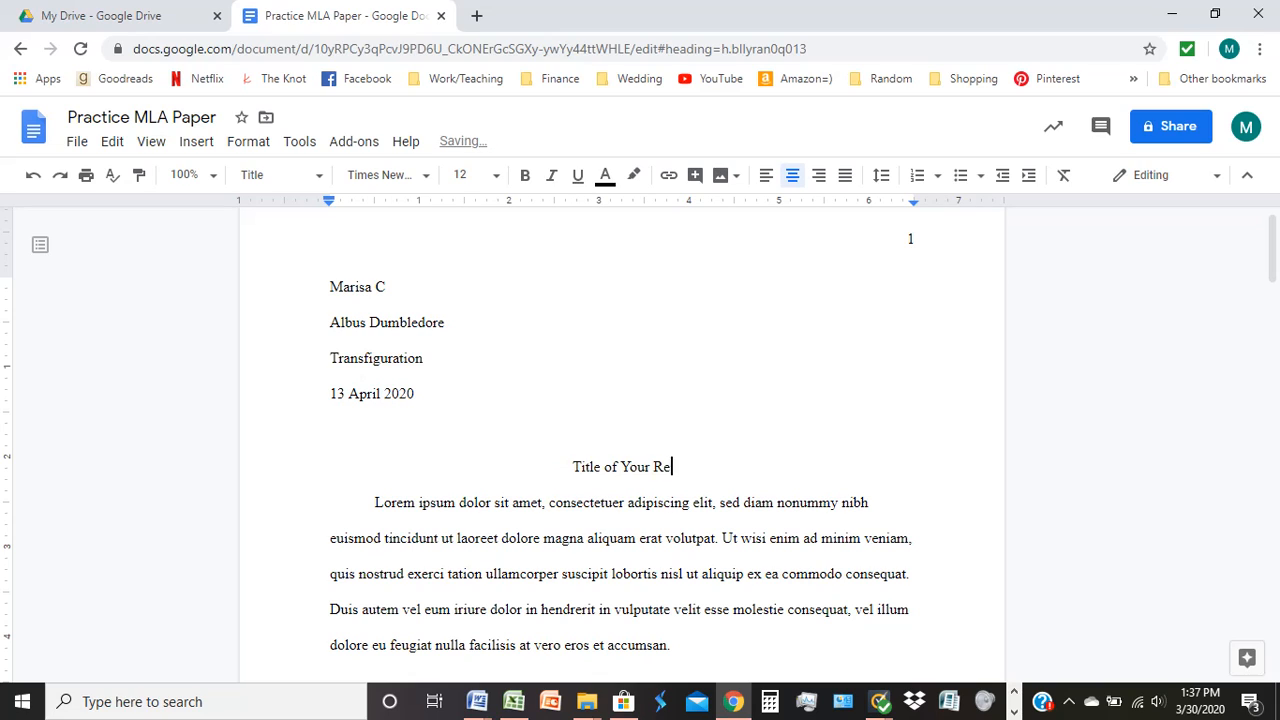
key(BackSpace)
key(BackSpace)
key(BackSpace)
key(BackSpace)
key(BackSpace)
key(BackSpace)
text(ransfigruation)
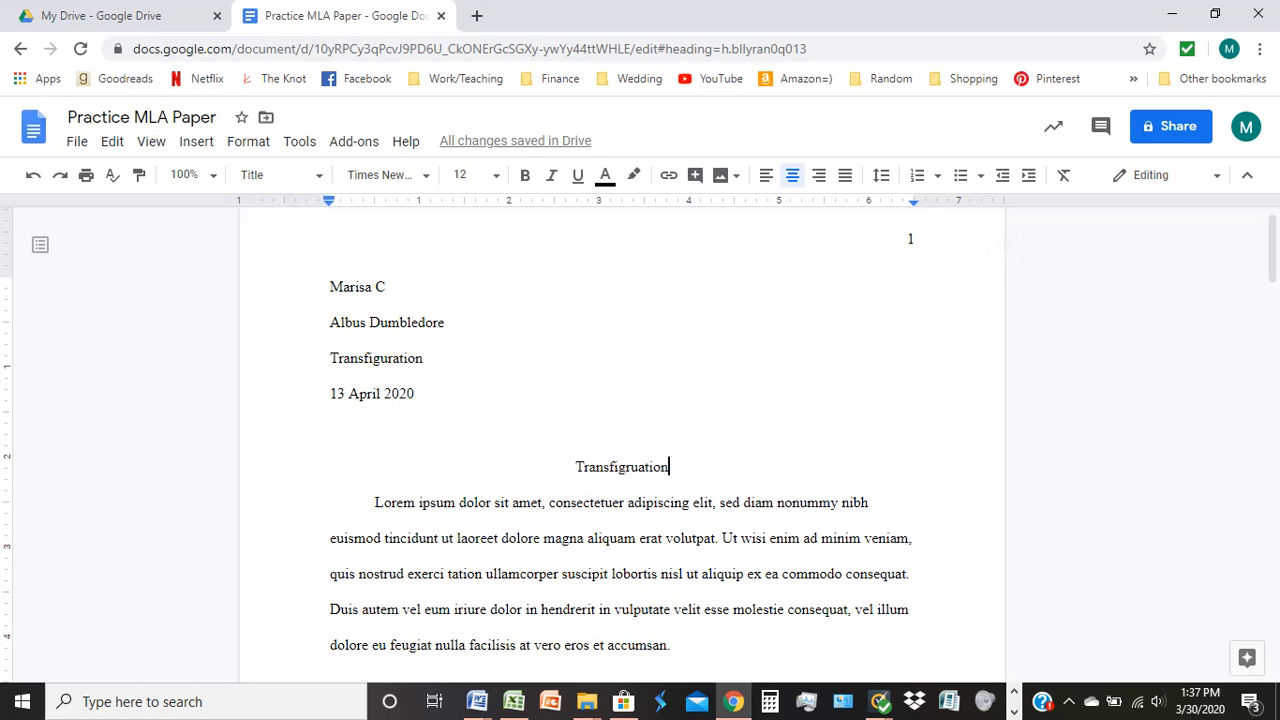
text( of Cats)
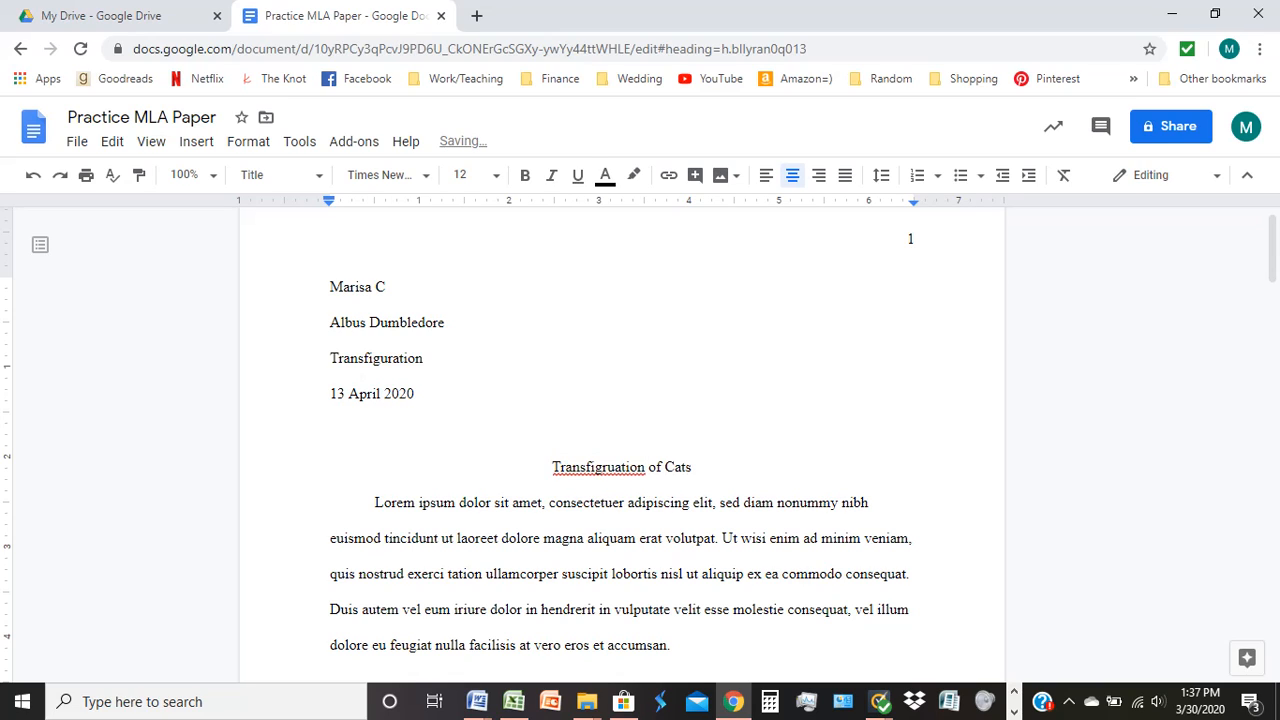
click(609, 467)
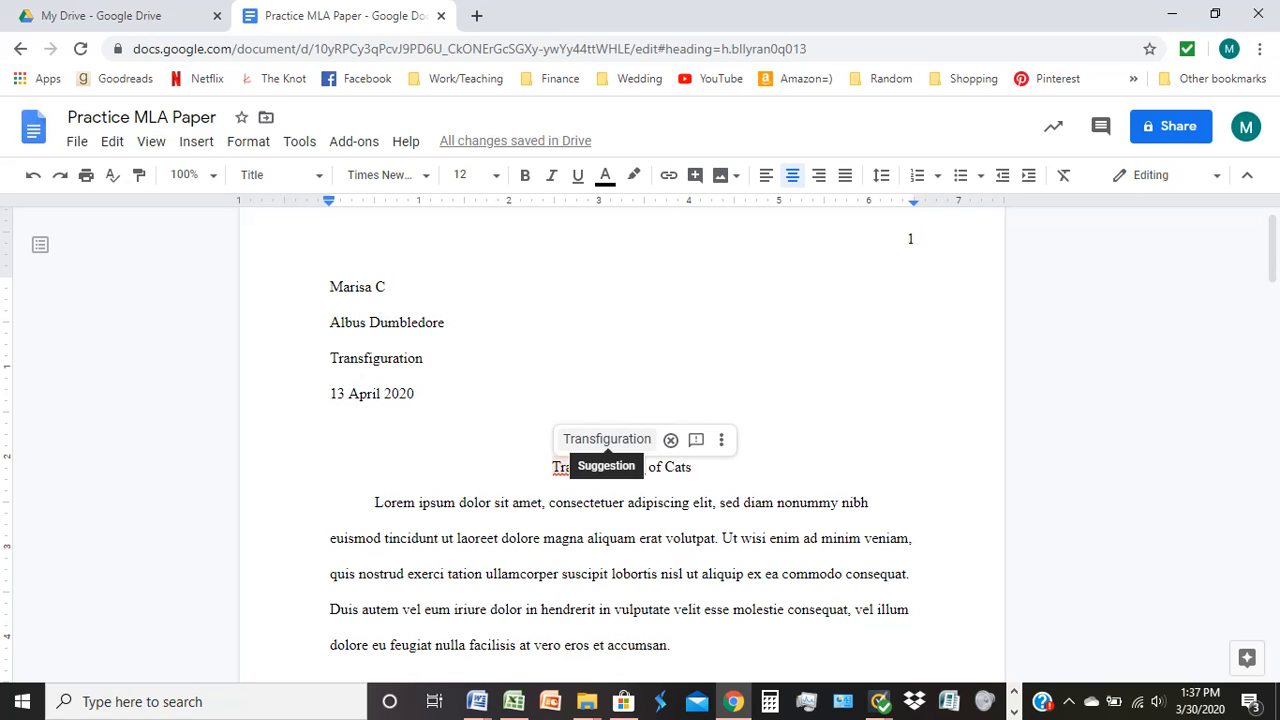
click(606, 439)
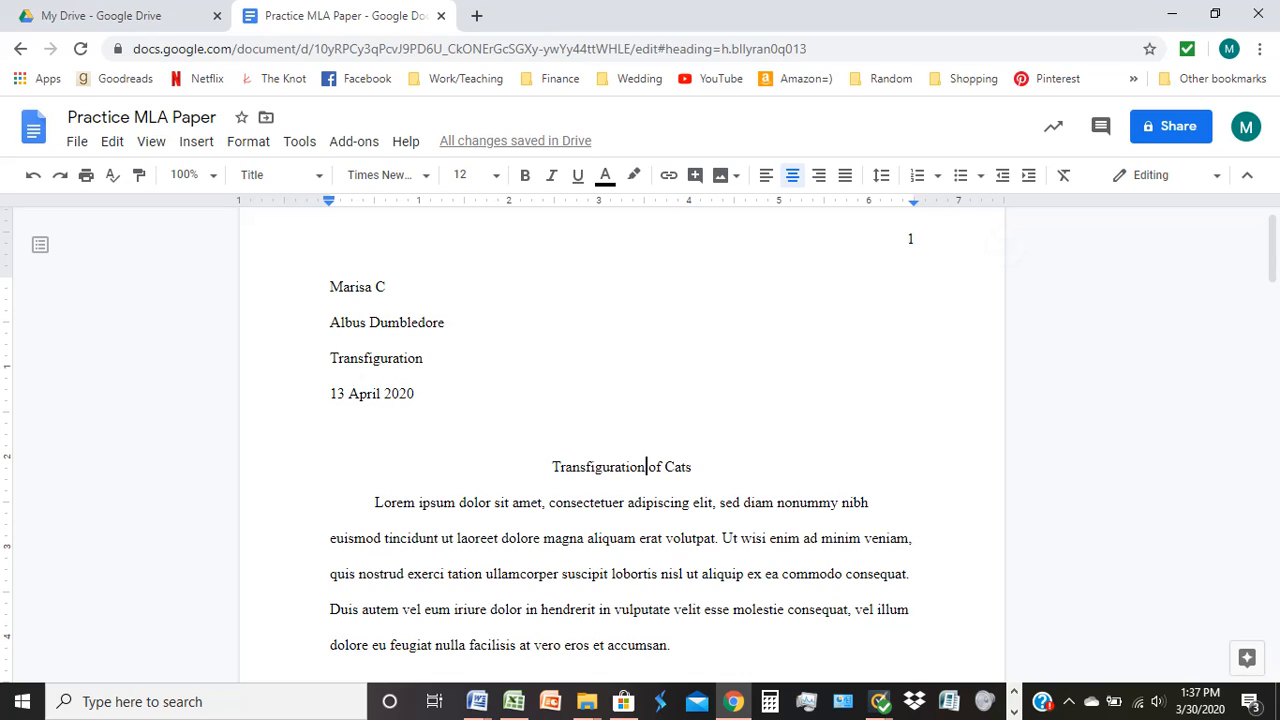
- Enter the student's last name in the page header beside the page number
scroll(620, 450, down, 10)
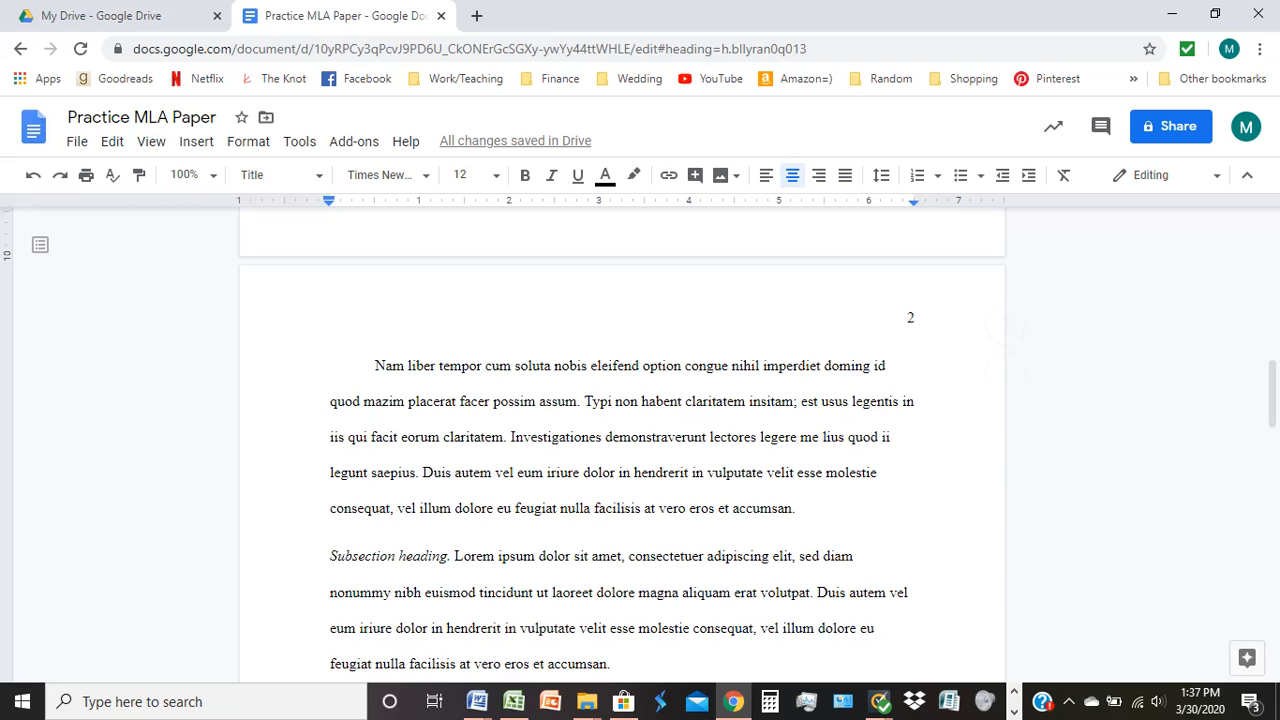
drag(1272, 394, 1272, 244)
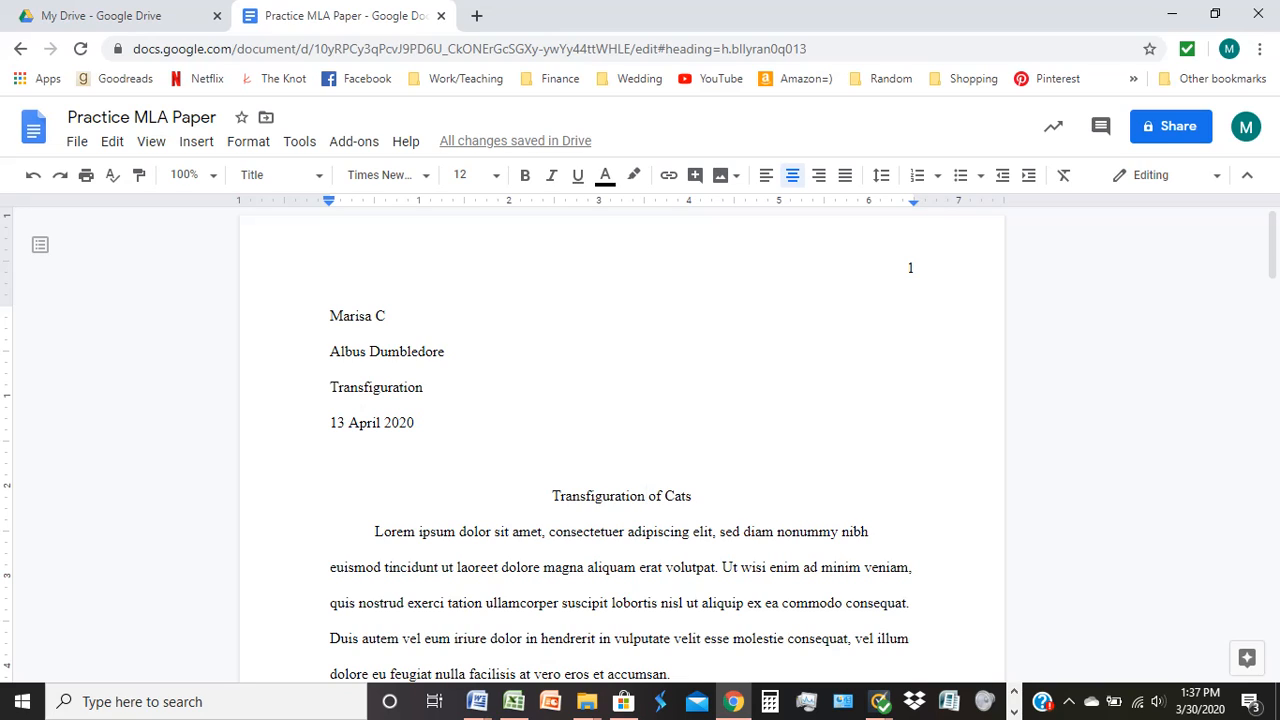
double_click(909, 267)
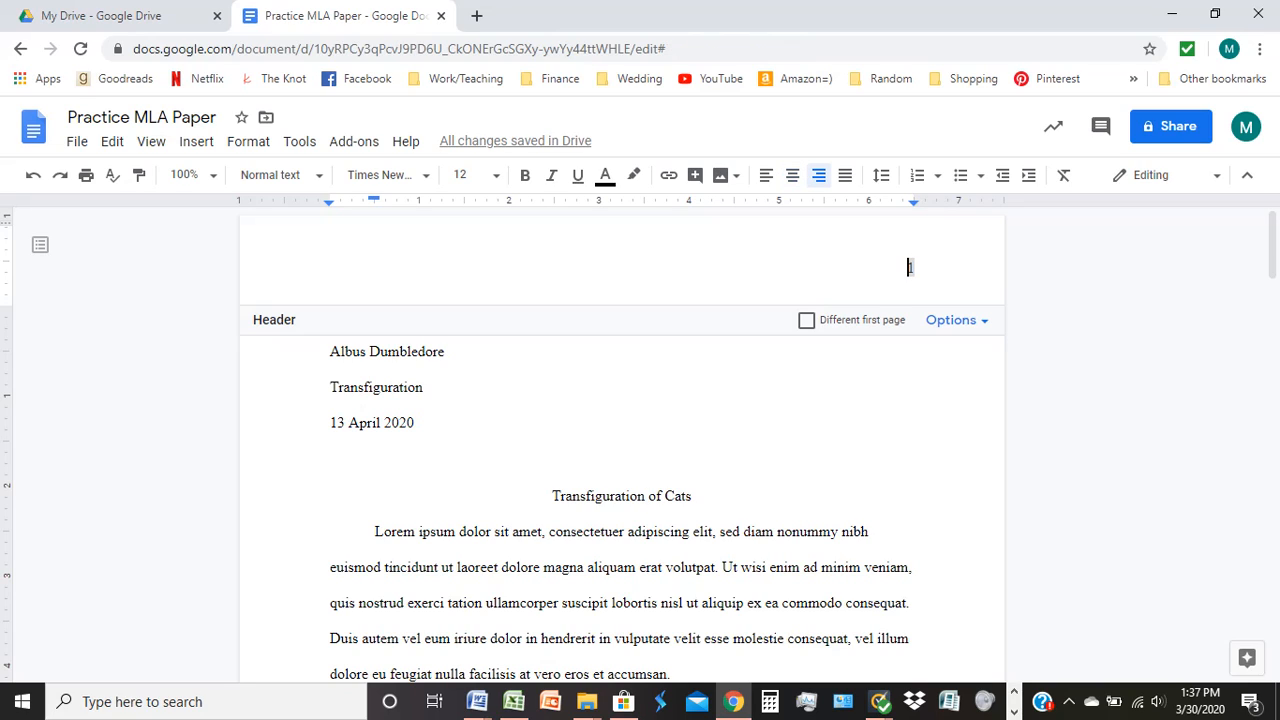
text(Cig)
- Replace the placeholder introductory paragraph below the title with "Cats are tricky creatures to change into."
click(693, 496)
drag(374, 531, 670, 601)
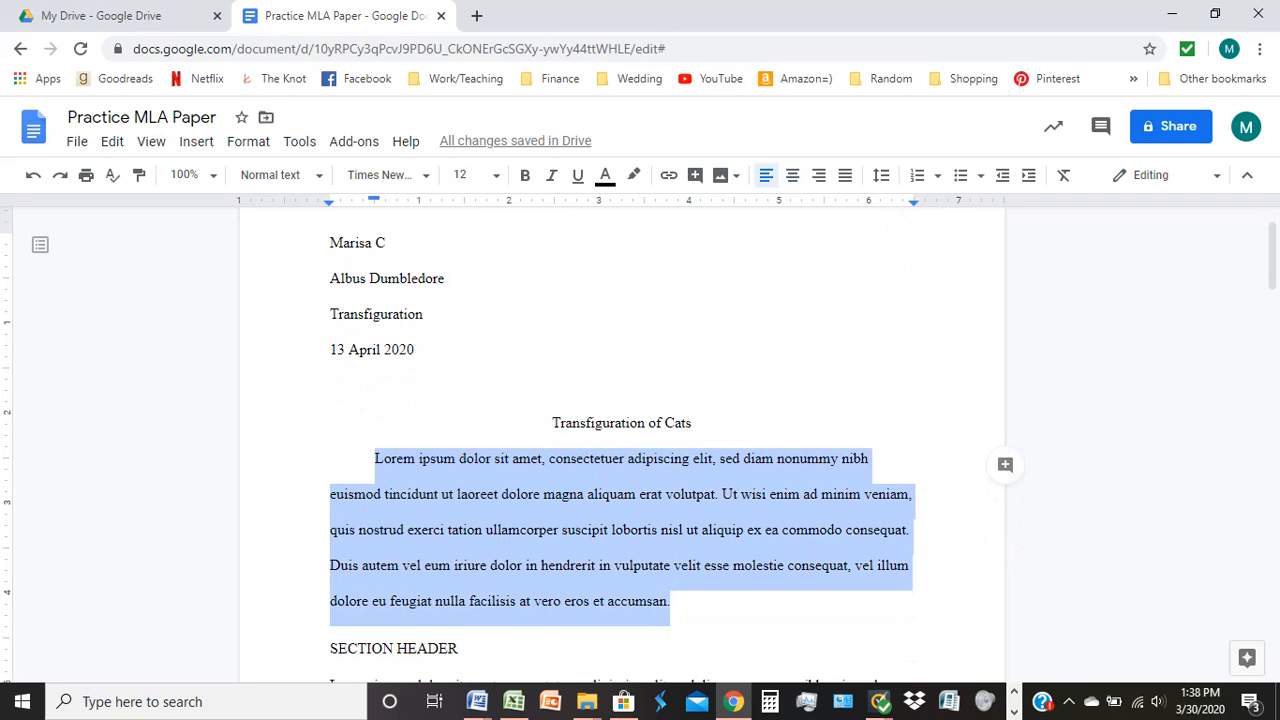
text(Cats are)
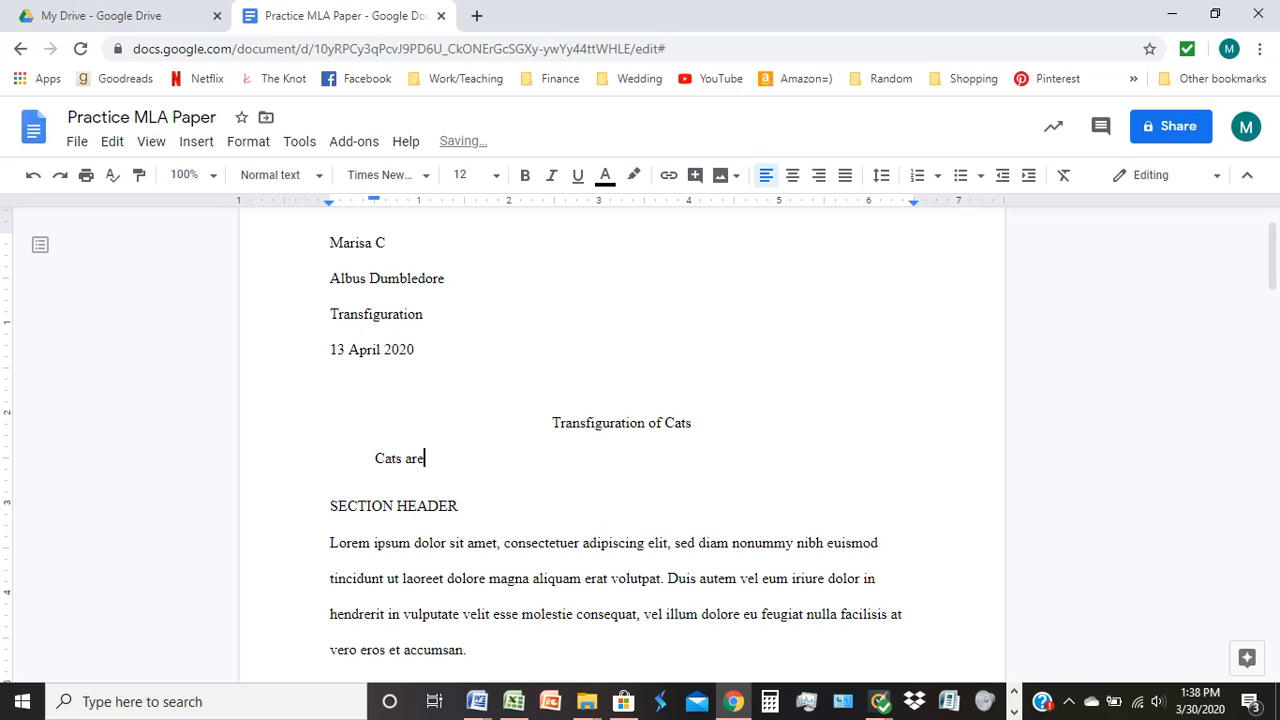
text( tricky creatures to change int.)
key(BackSpace)
text(o.)
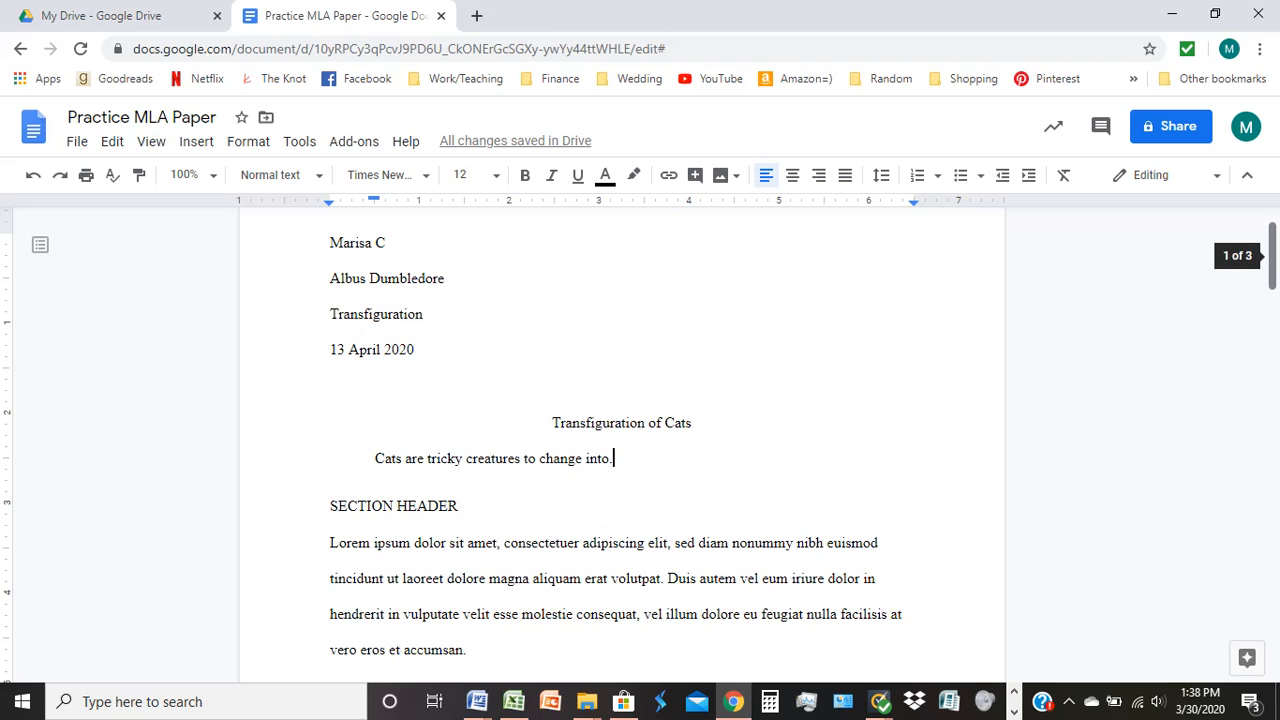
- Delete the template's remaining body text, from the section header down to the blank lines above the Works Cited heading
scroll(640, 440, down, 3)
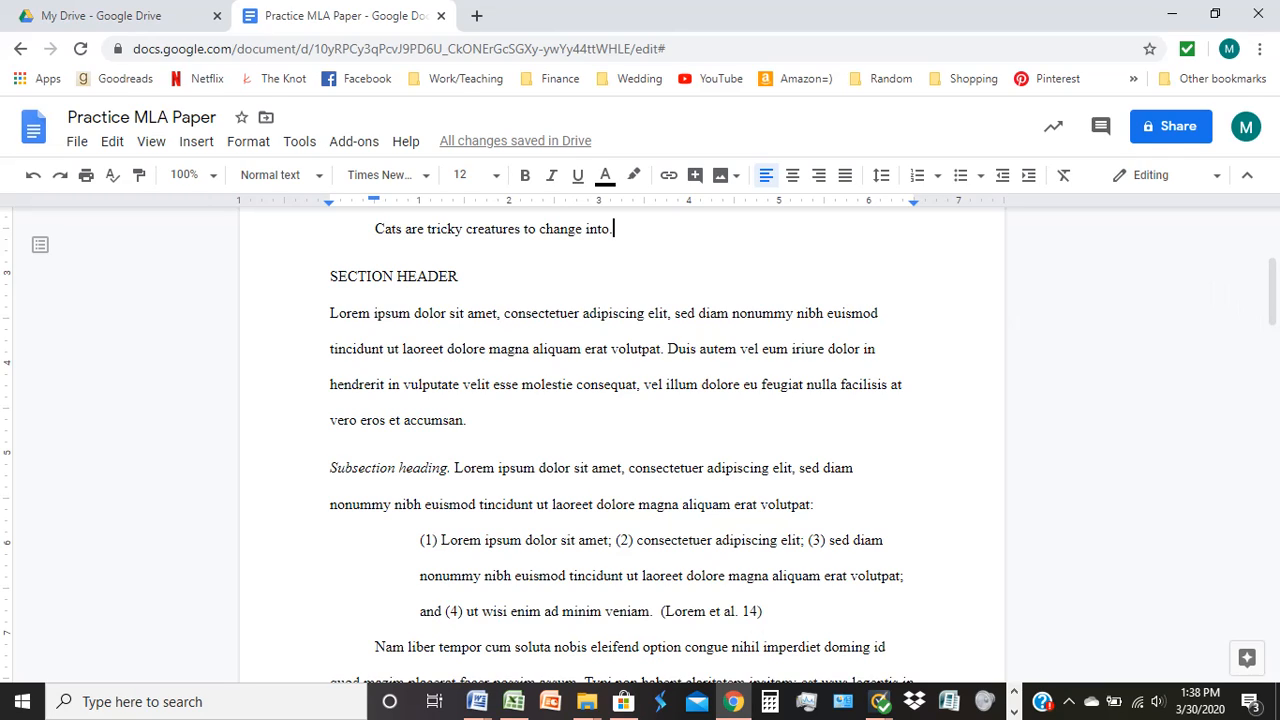
drag(330, 276, 570, 422)
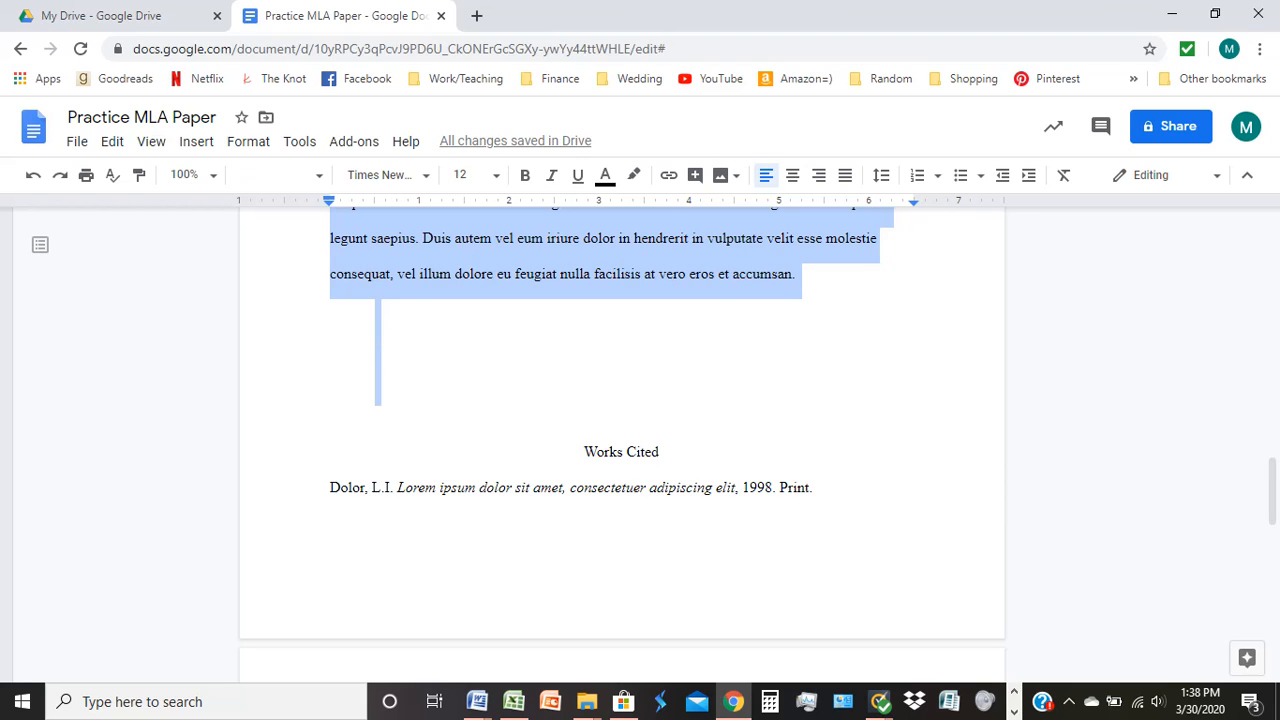
key(BackSpace)
key(Delete)
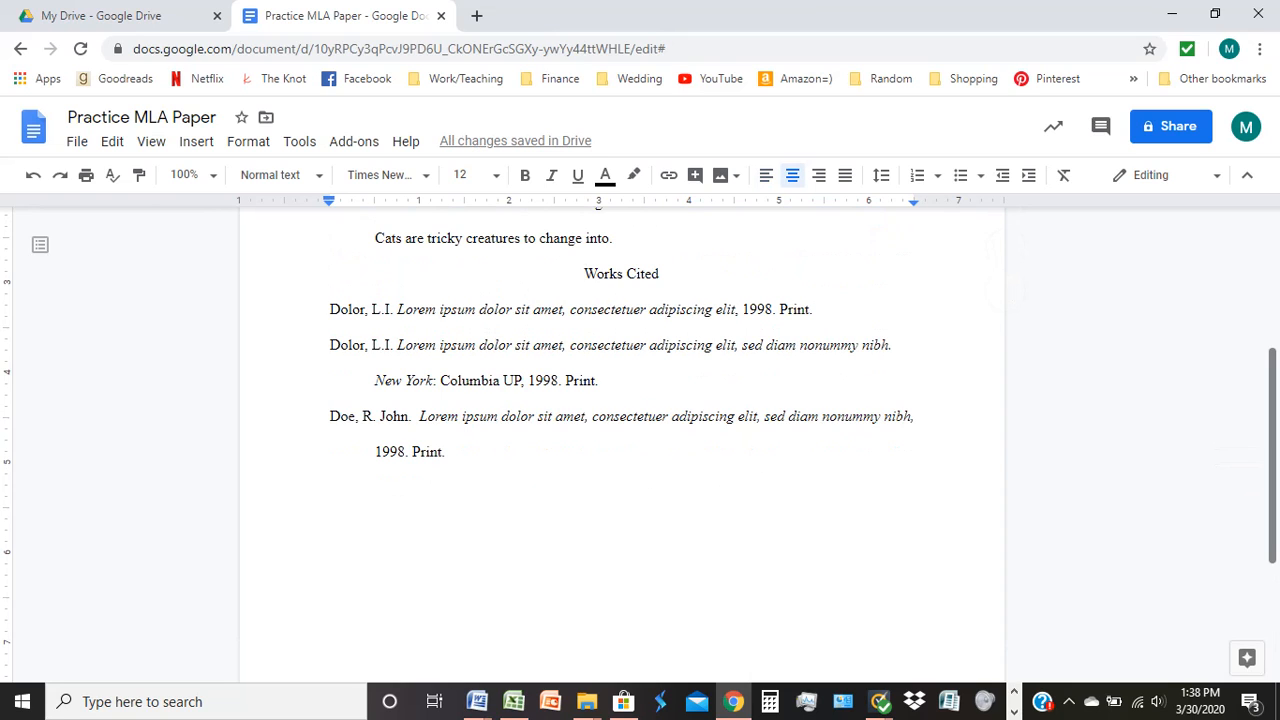
- Push the Works Cited heading onto the second page by inserting blank lines above it
scroll(622, 400, up, 1)
scroll(622, 430, up, 1)
scroll(622, 430, down, 1)
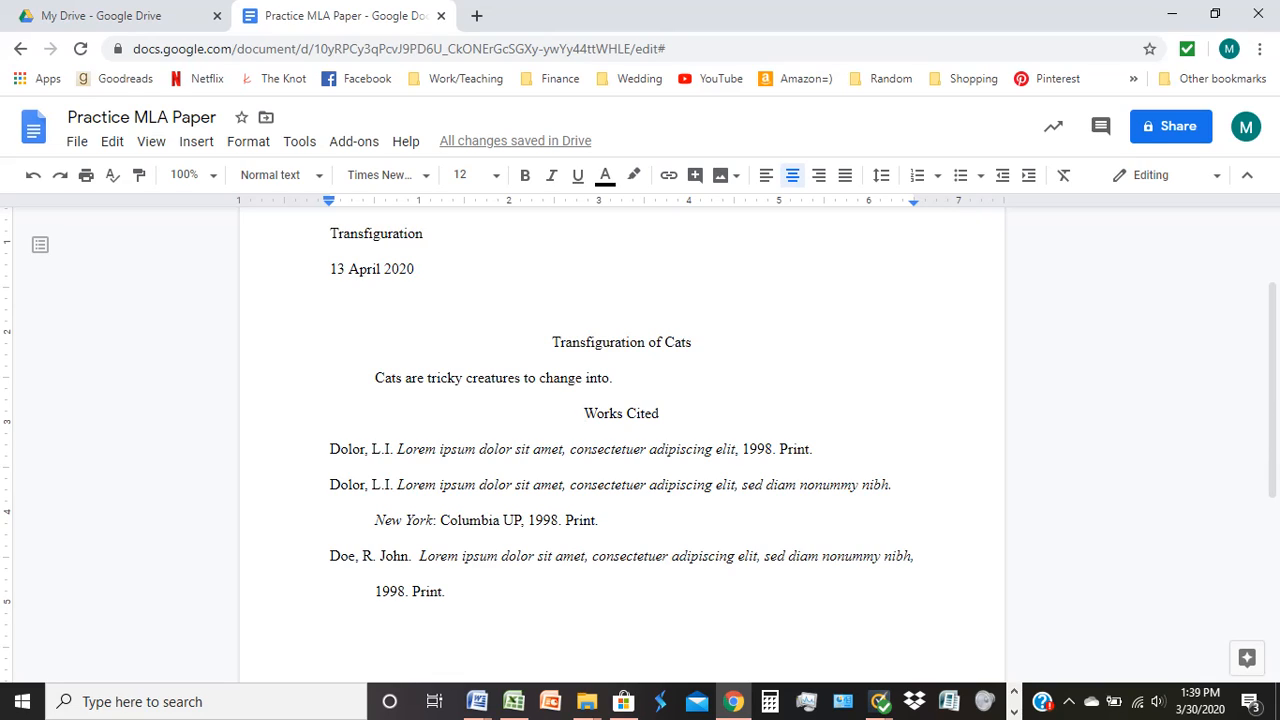
key(Return)
key(Return)
key(Return)
key(Return)
key(Return)
key(Return)
key(Return)
key(Return)
key(Return)
key(Return)
key(Return)
key(Return)
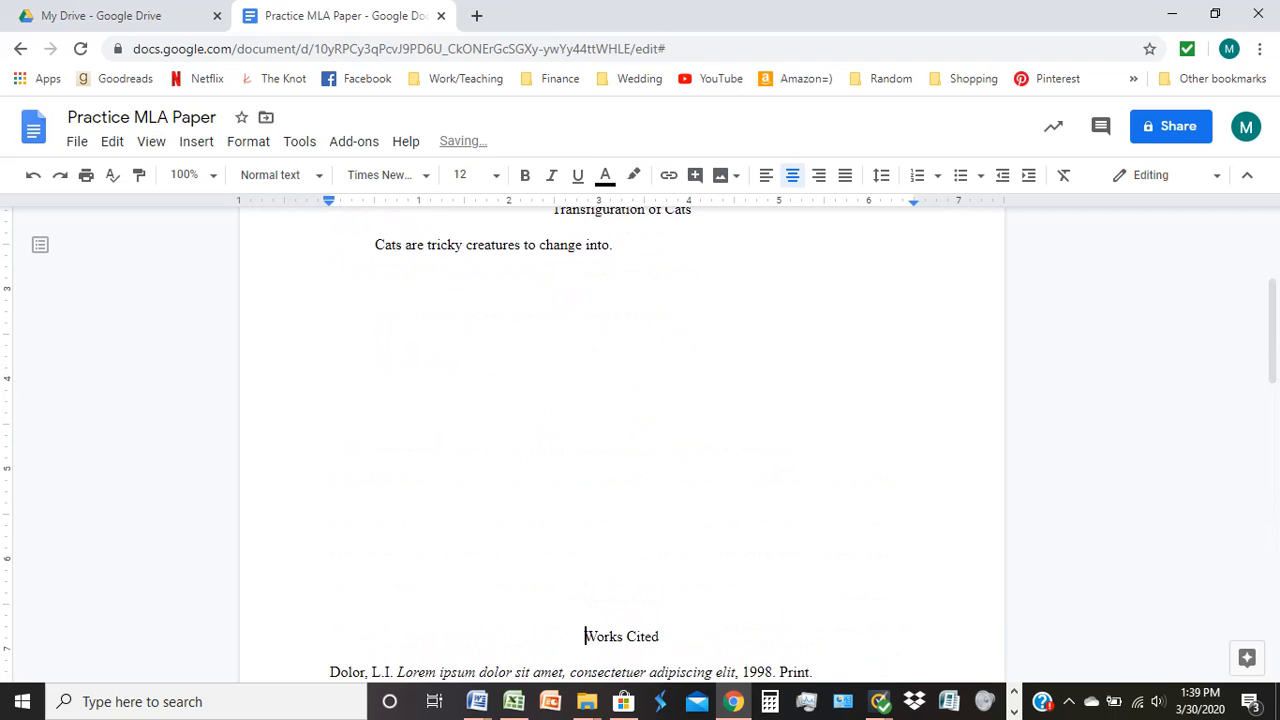
key(Return)
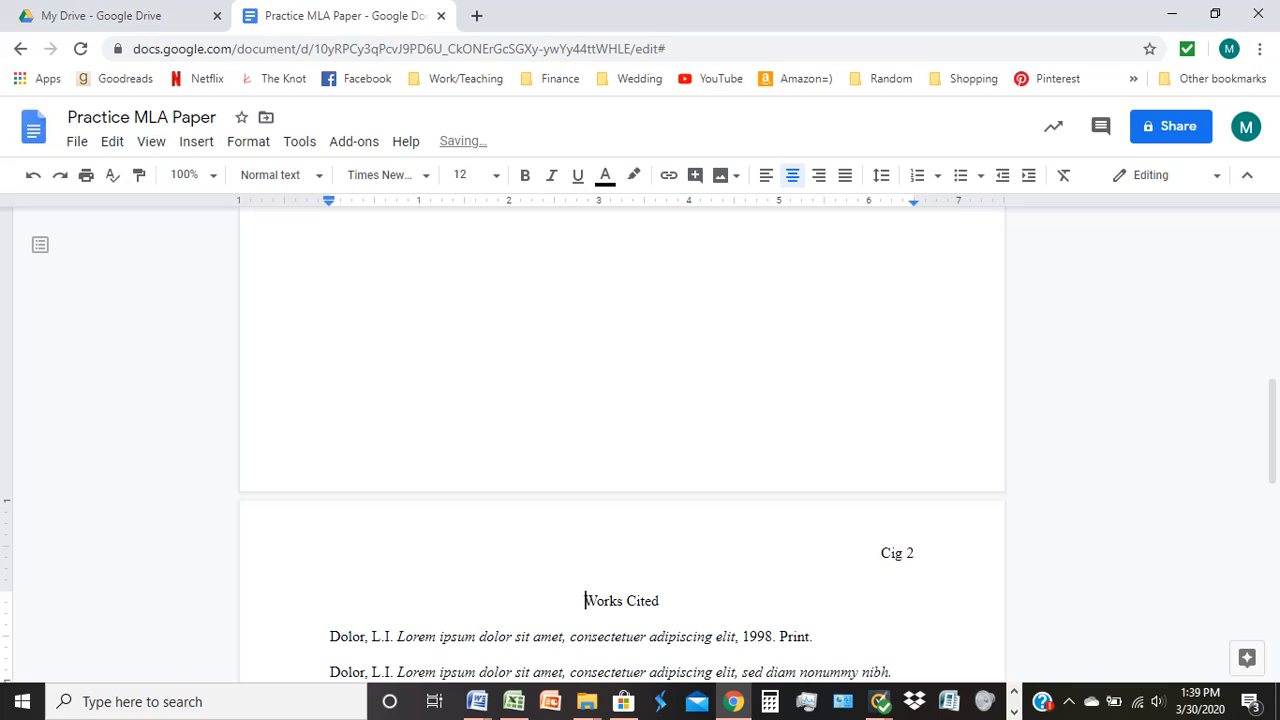
- Enter the sample sentence "Hey how are you doing?" on the last blank line above the Works Cited heading
key(Up)
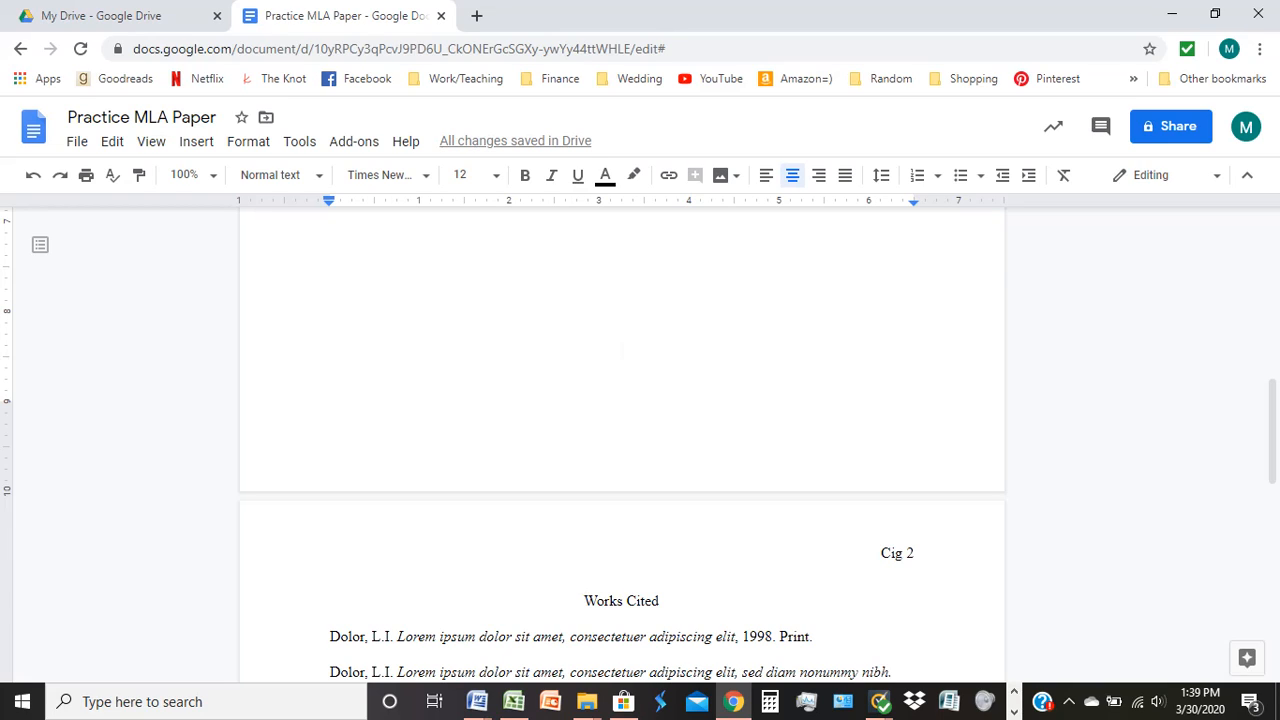
key(Down)
key(Up)
text(Hye)
key(BackSpace)
key(BackSpace)
text(e)
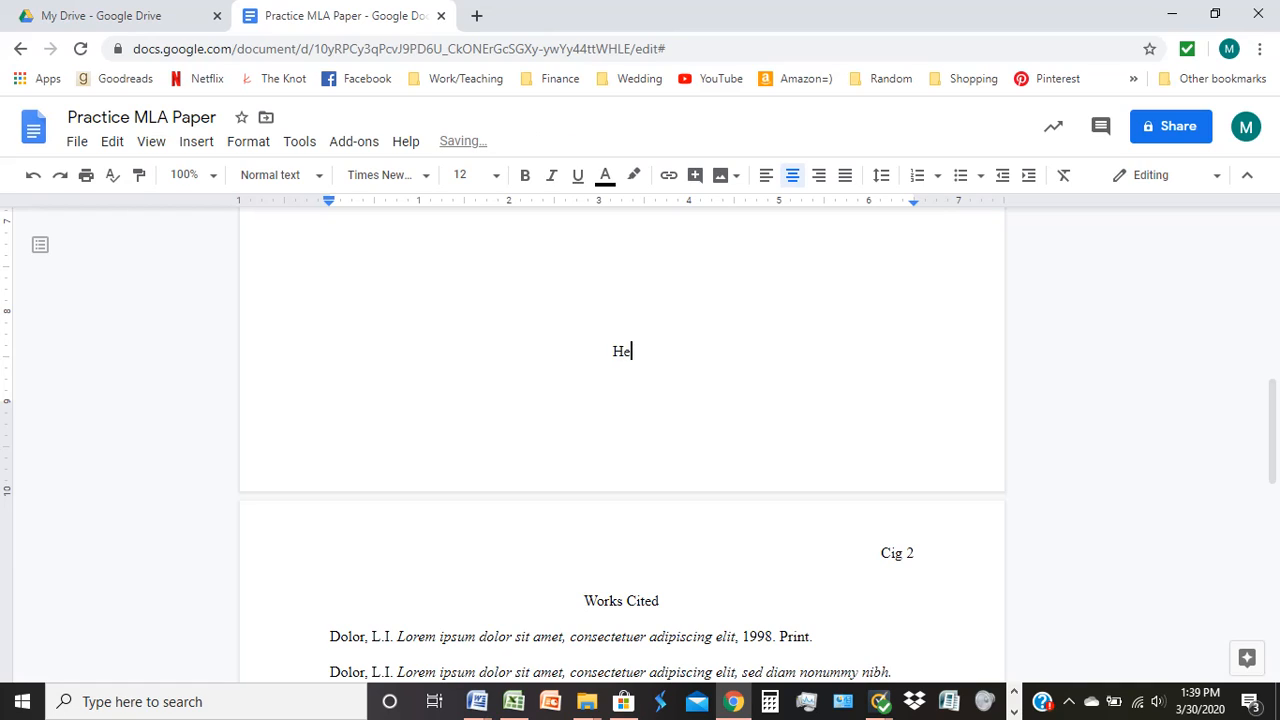
text(y how are you doing?)
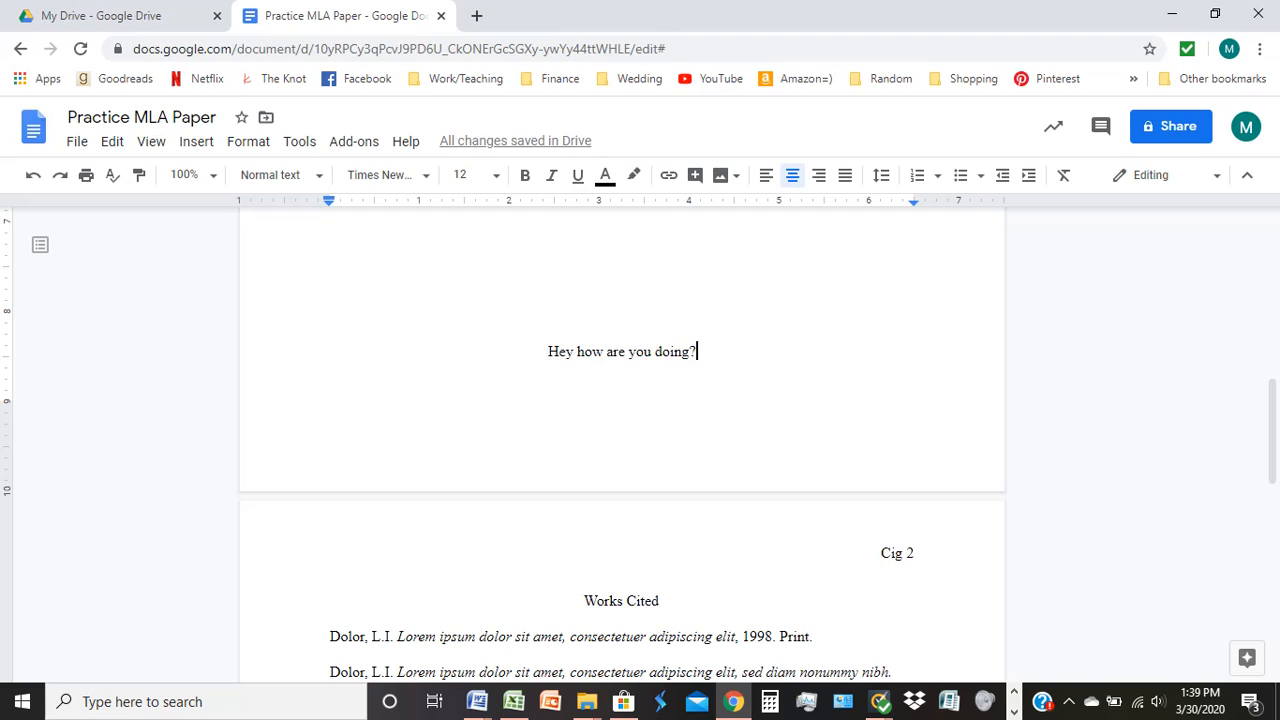
- Insert one more blank line above the sample sentence so that it moves onto the Works Cited page
key(Up)
key(Return)
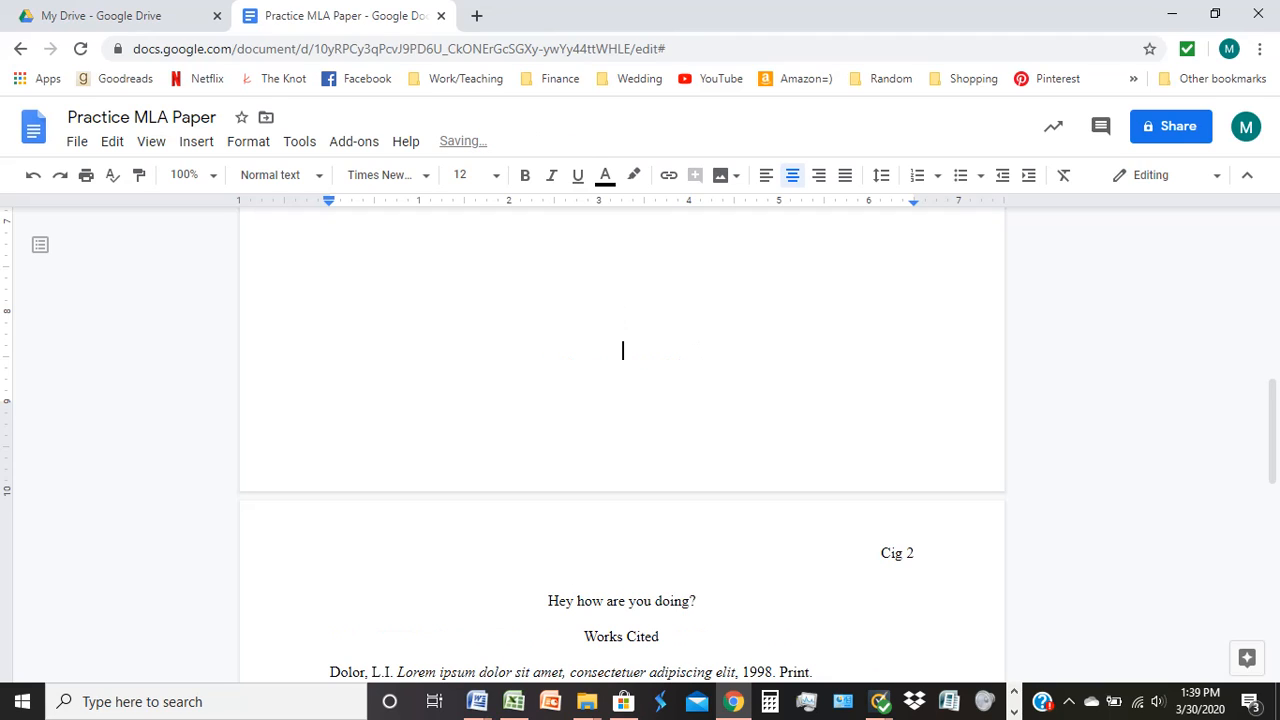
key(Down)
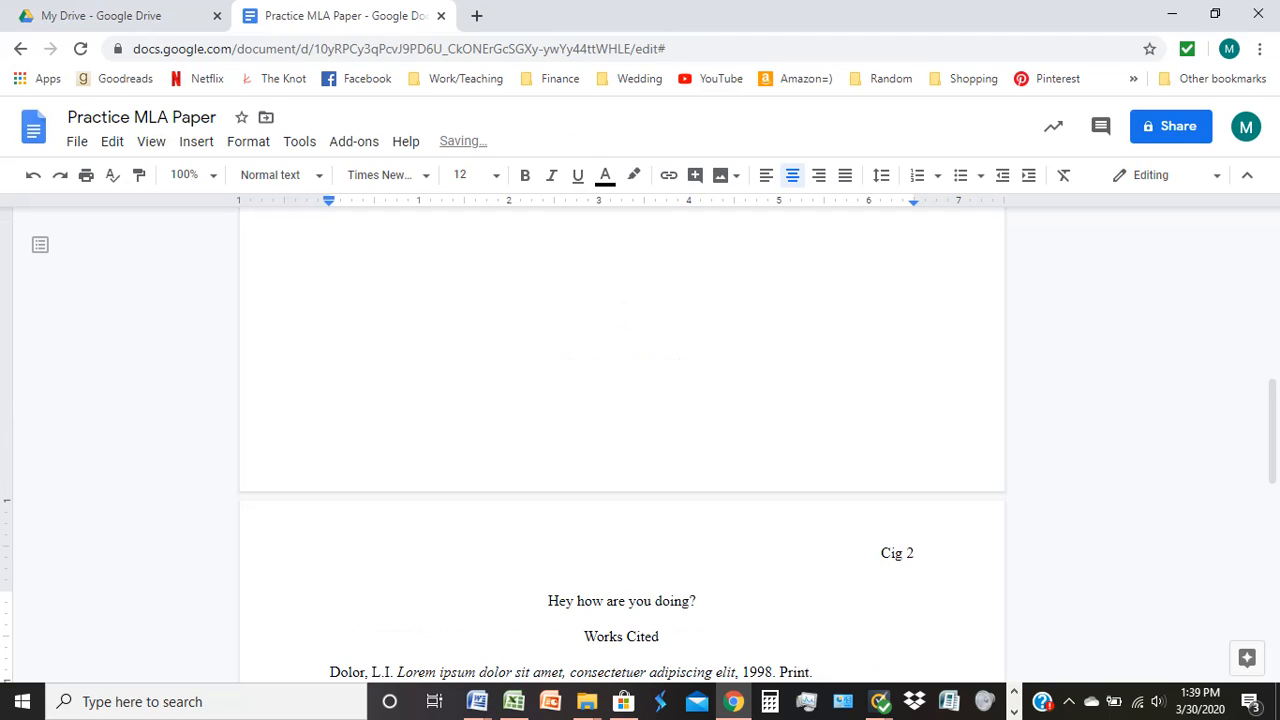
key(Down)
key(Up)
key(End)
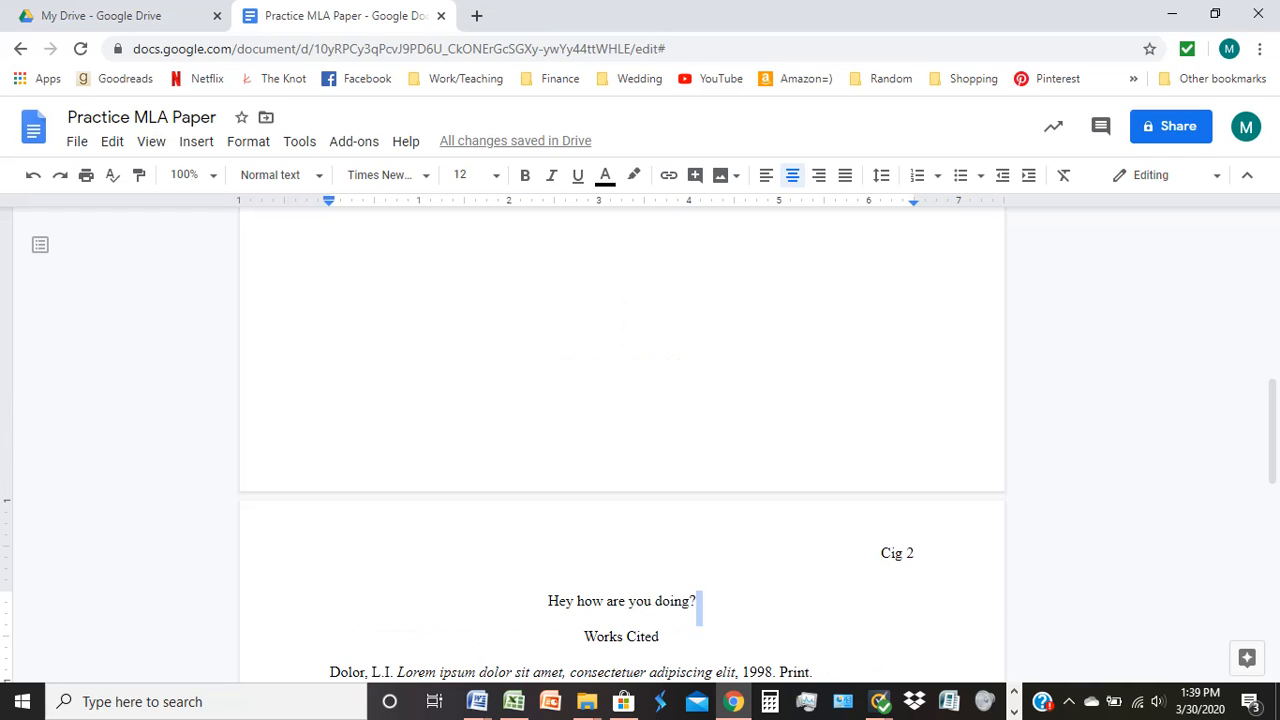
- Remove the sample sentence and all blank lines between the body paragraph and the Works Cited heading
key(shift+Home)
key(ctrl+shift+Home)
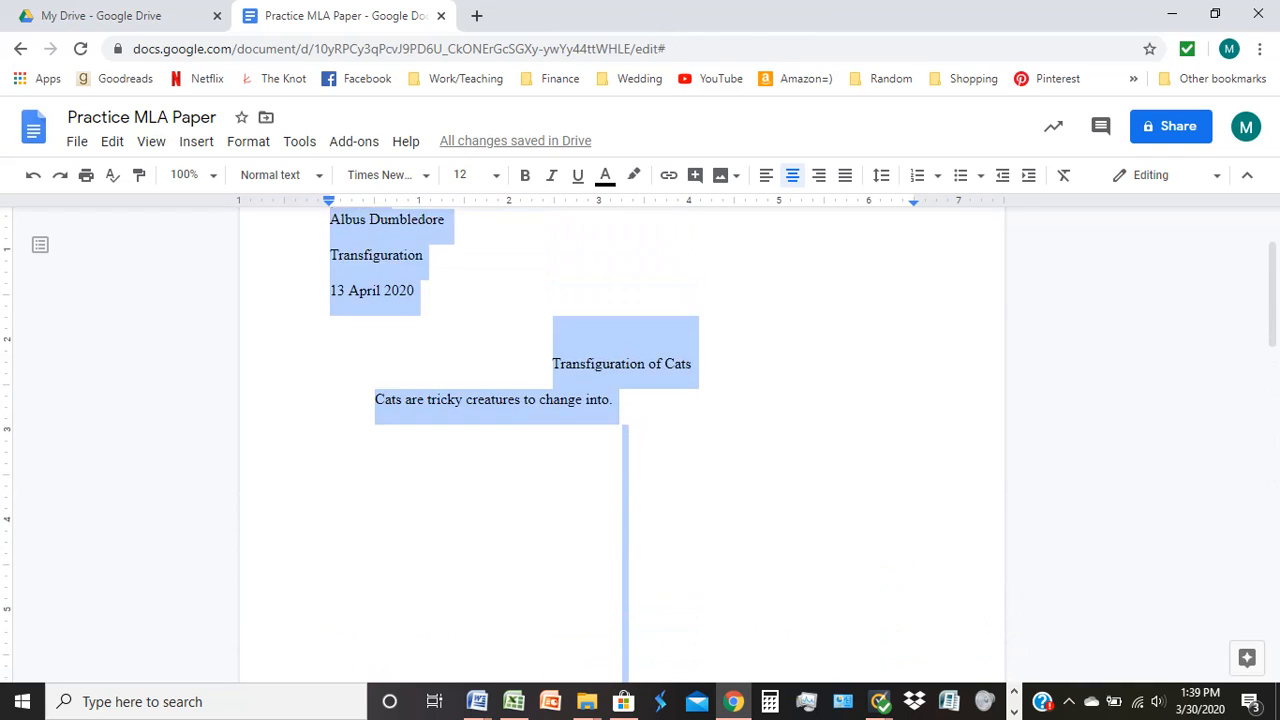
key(ctrl+Home)
key(BackSpace)
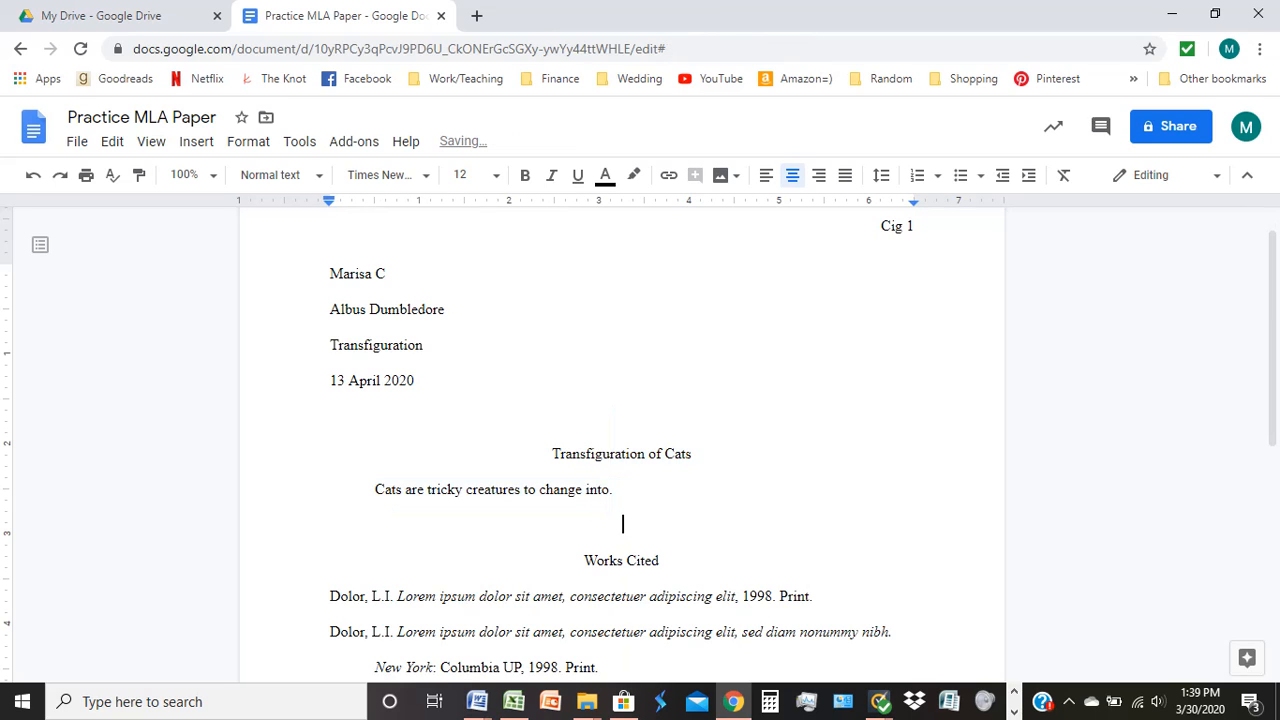
key(BackSpace)
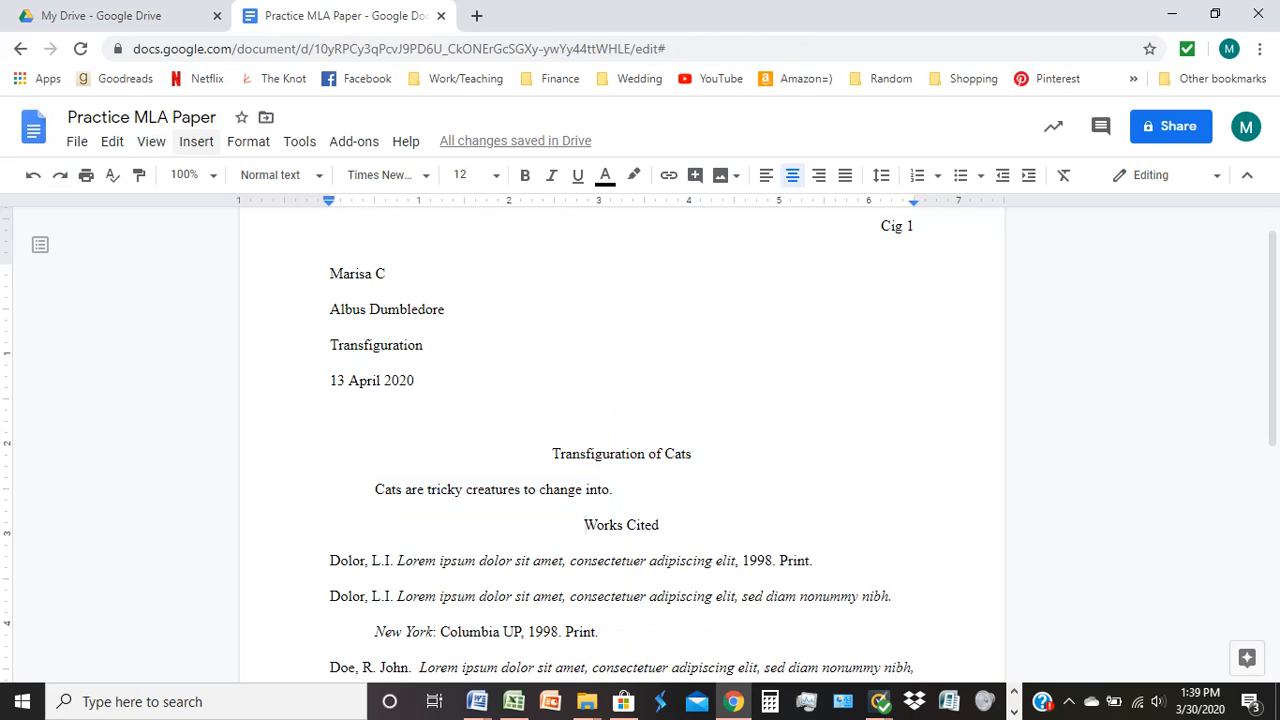
- Insert a page break directly before the Works Cited heading
click(196, 141)
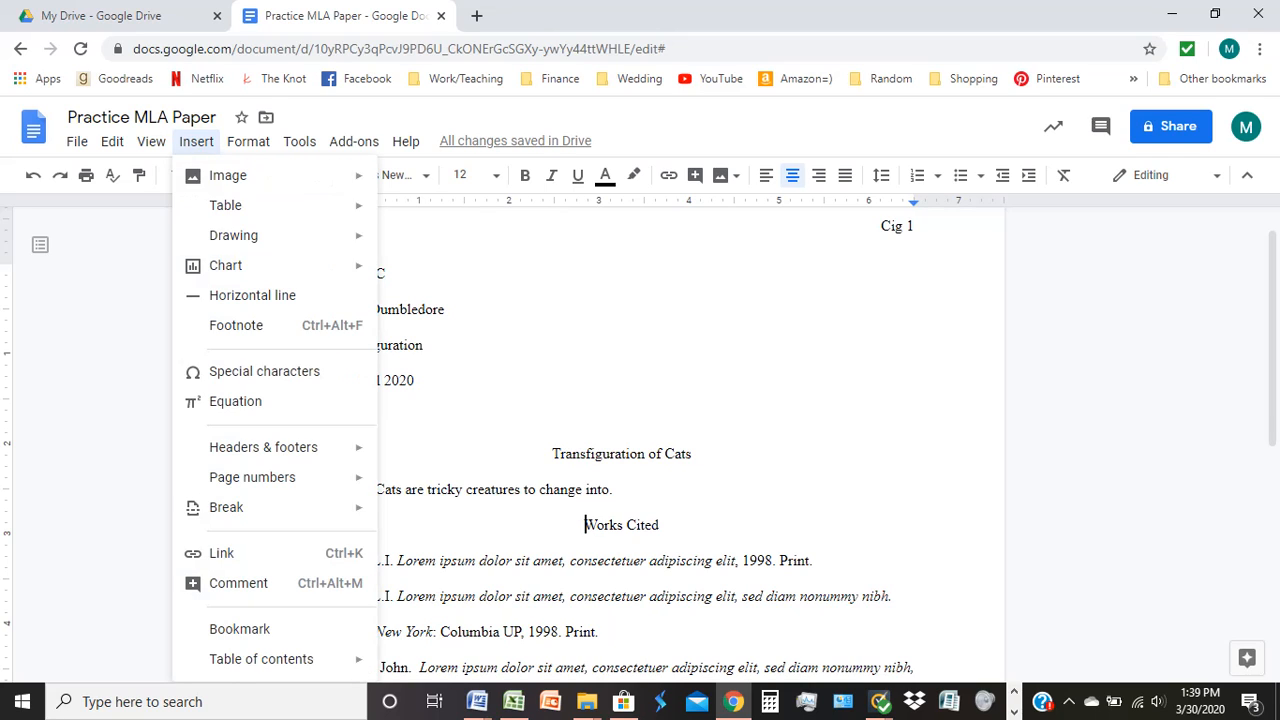
mouse_move(240, 507)
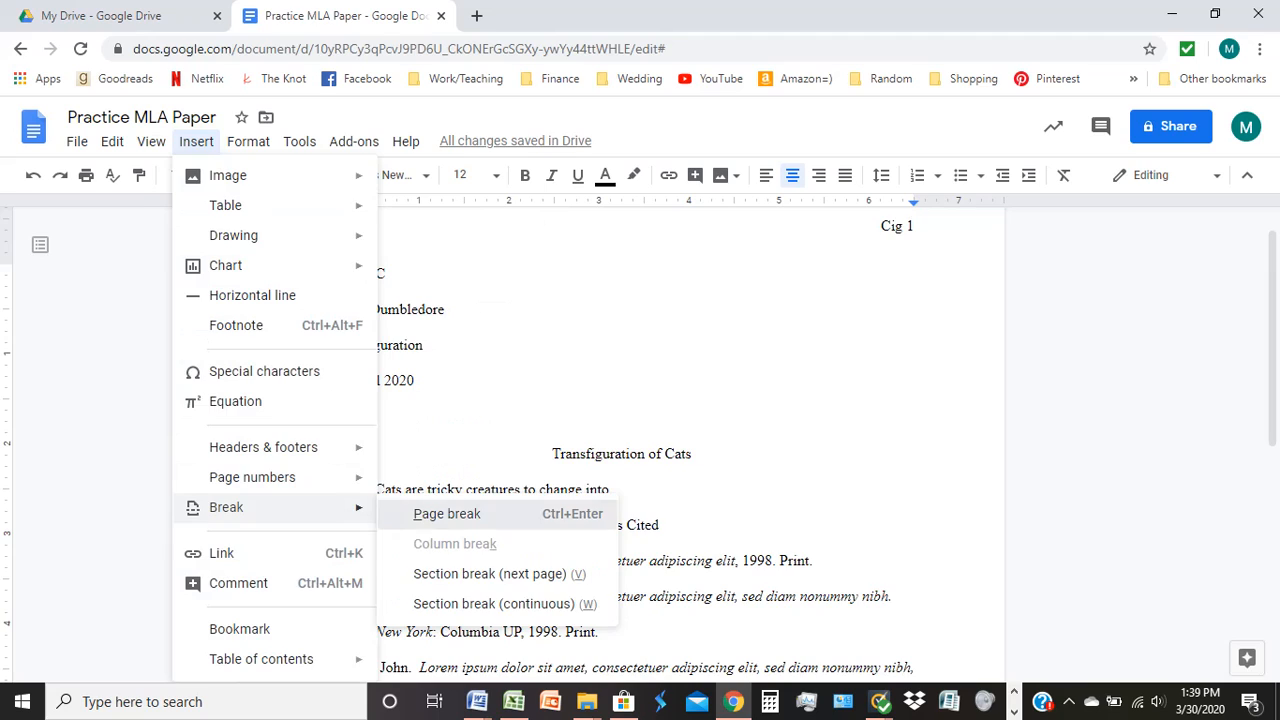
click(447, 513)
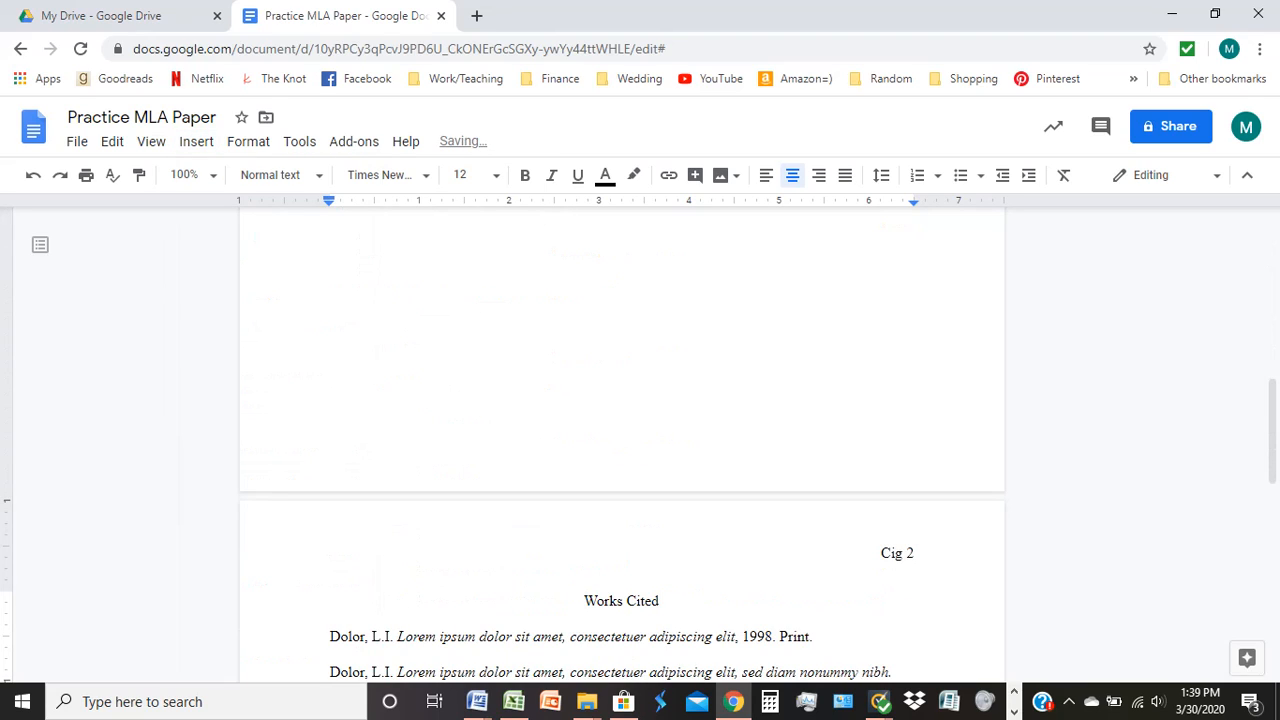
click(586, 636)
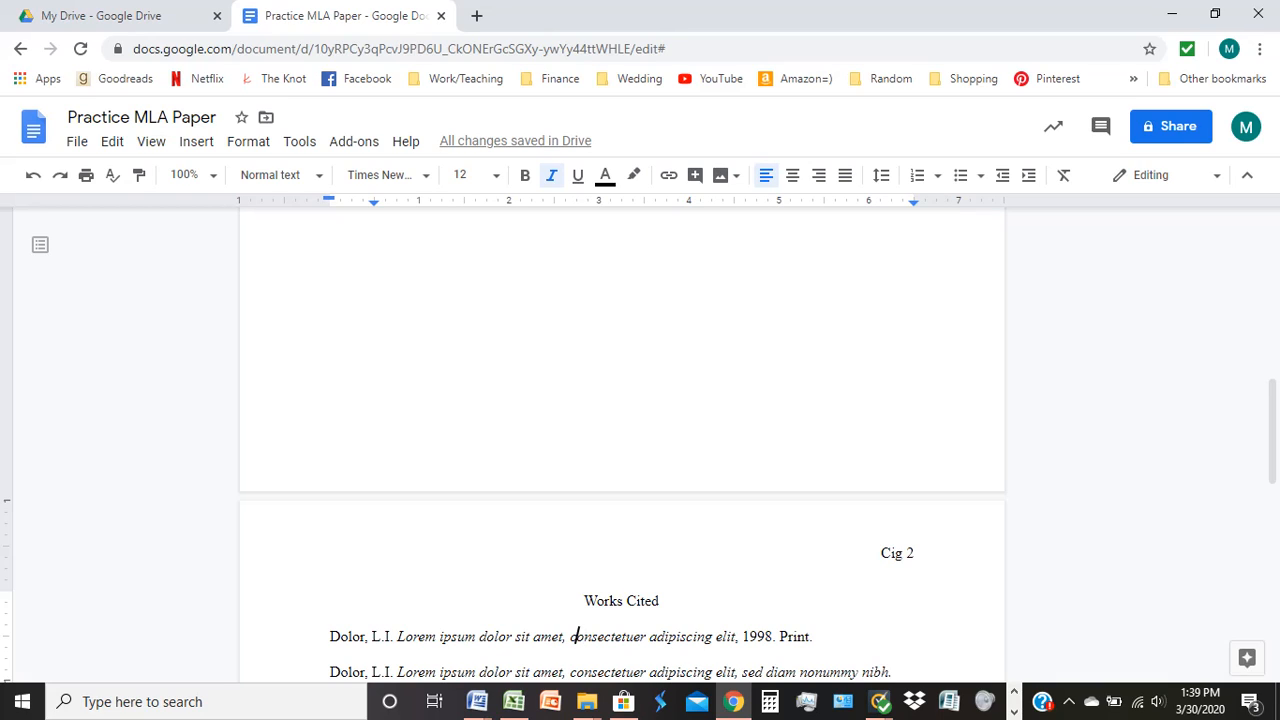
click(369, 636)
key(Left)
key(Left)
key(Left)
key(Left)
key(Left)
key(Left)
key(BackSpace)
key(BackSpace)
key(BackSpace)
key(BackSpace)
key(BackSpace)
key(BackSpace)
key(BackSpace)
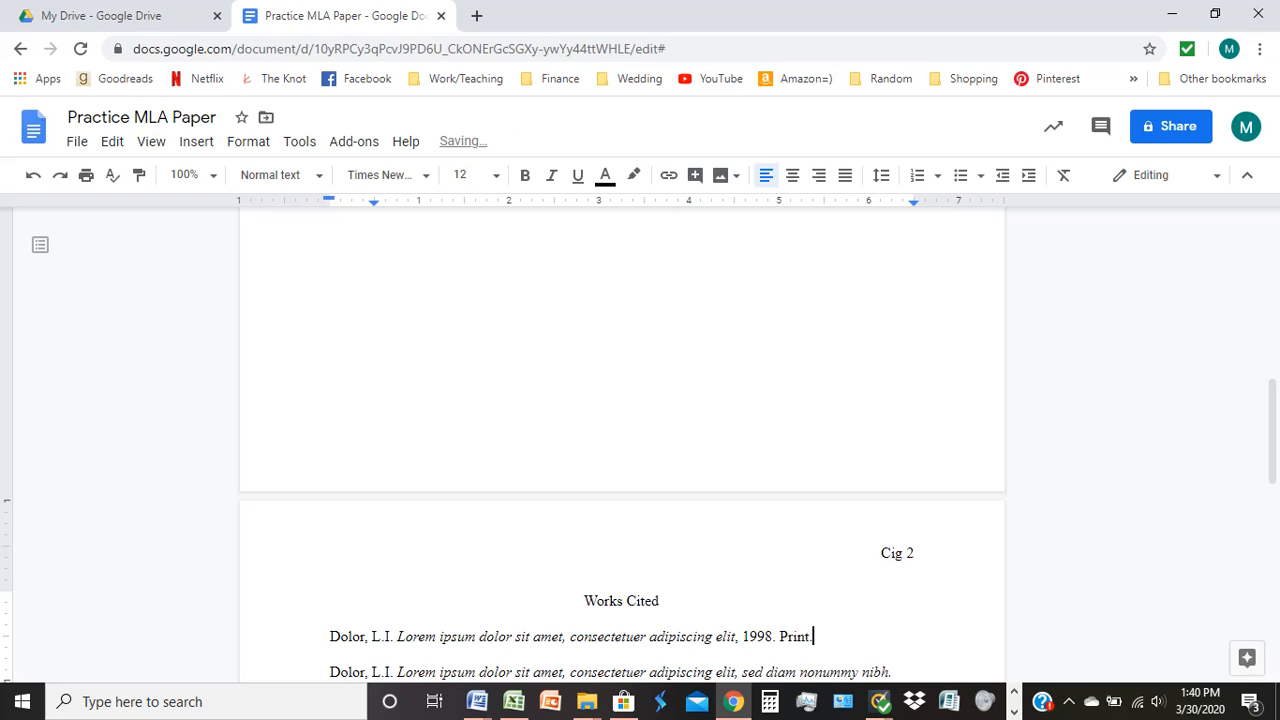
key(BackSpace)
- Search the web for Purdue OWL in a new tab and read the MLA Formatting and Style Guide's list of core citation elements
click(476, 15)
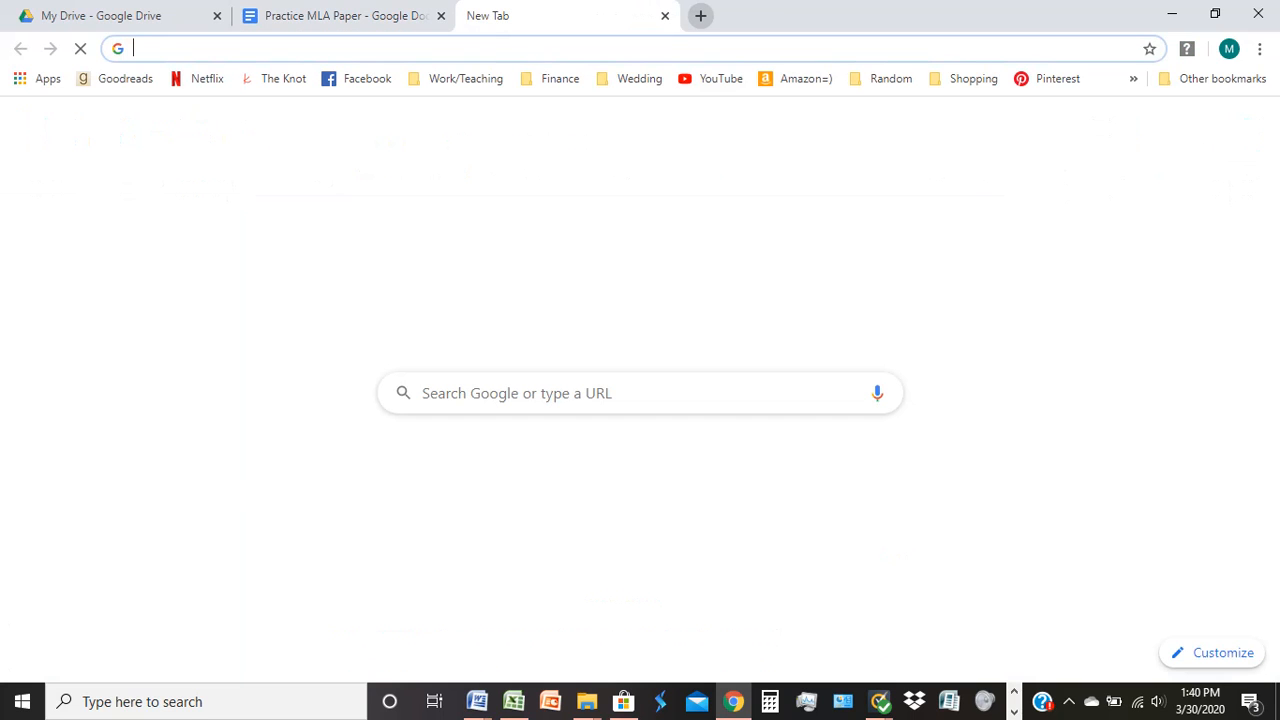
text(purdue )
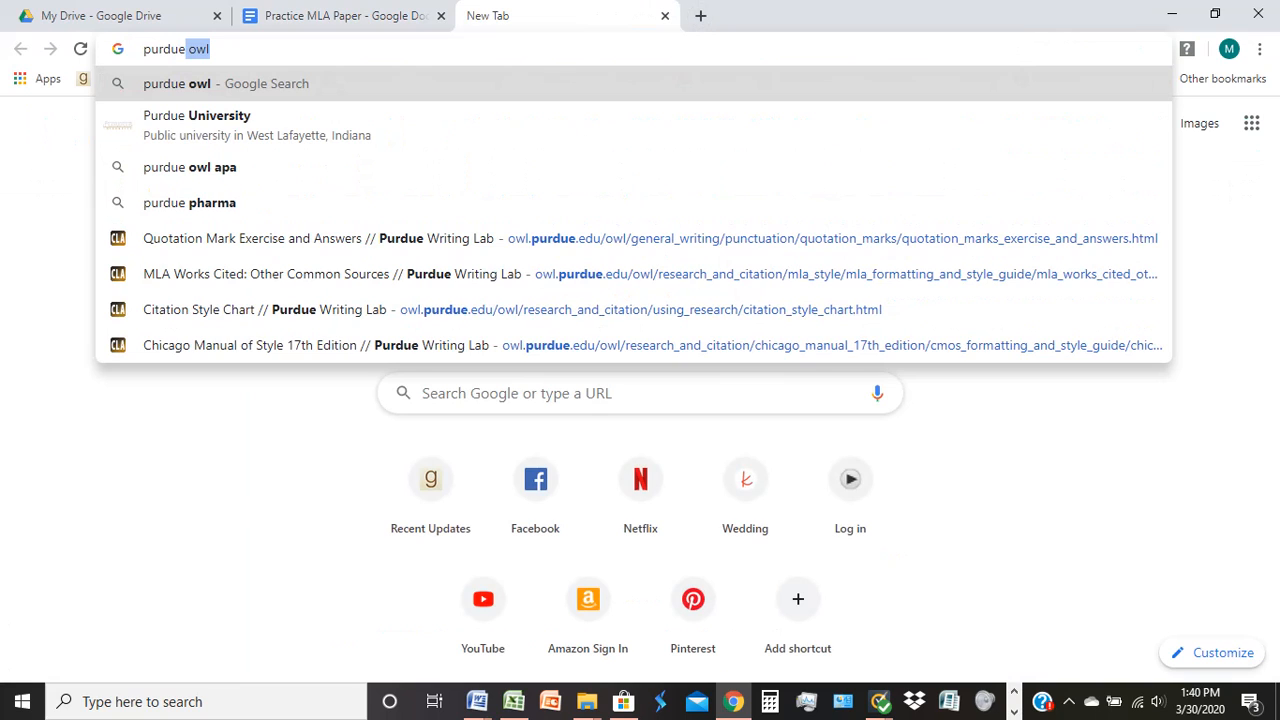
text(OWL)
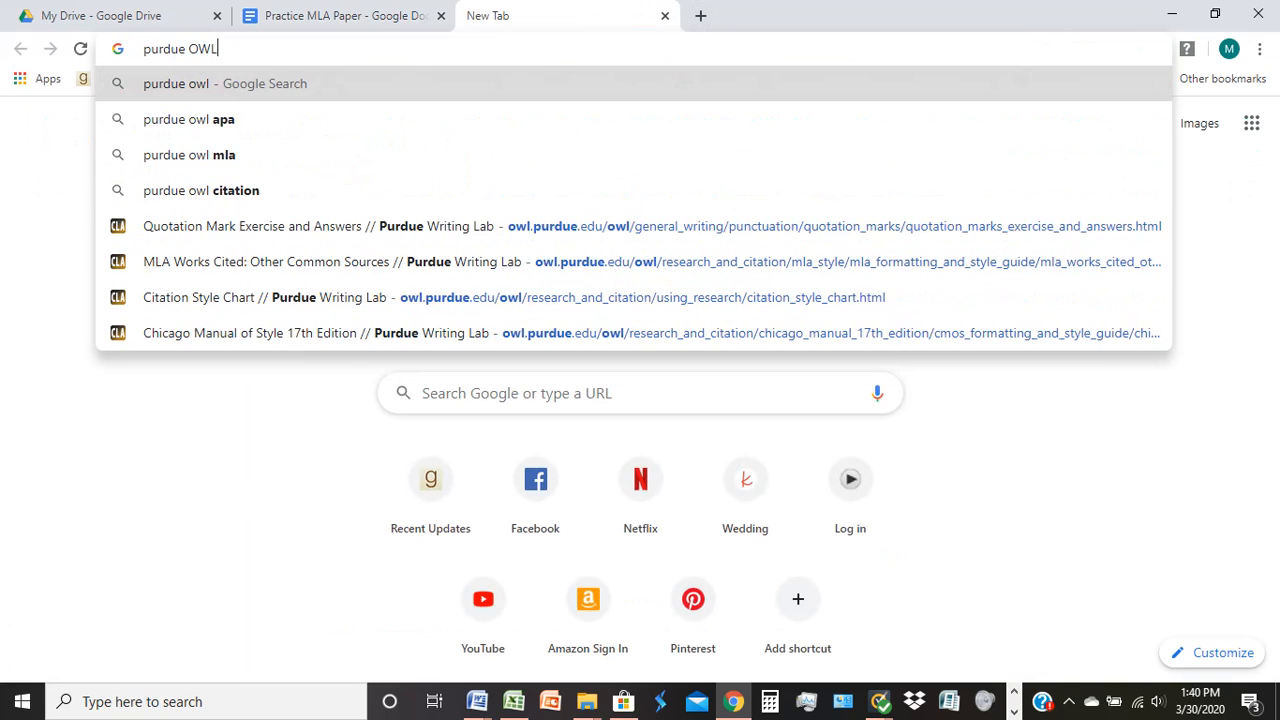
key(Return)
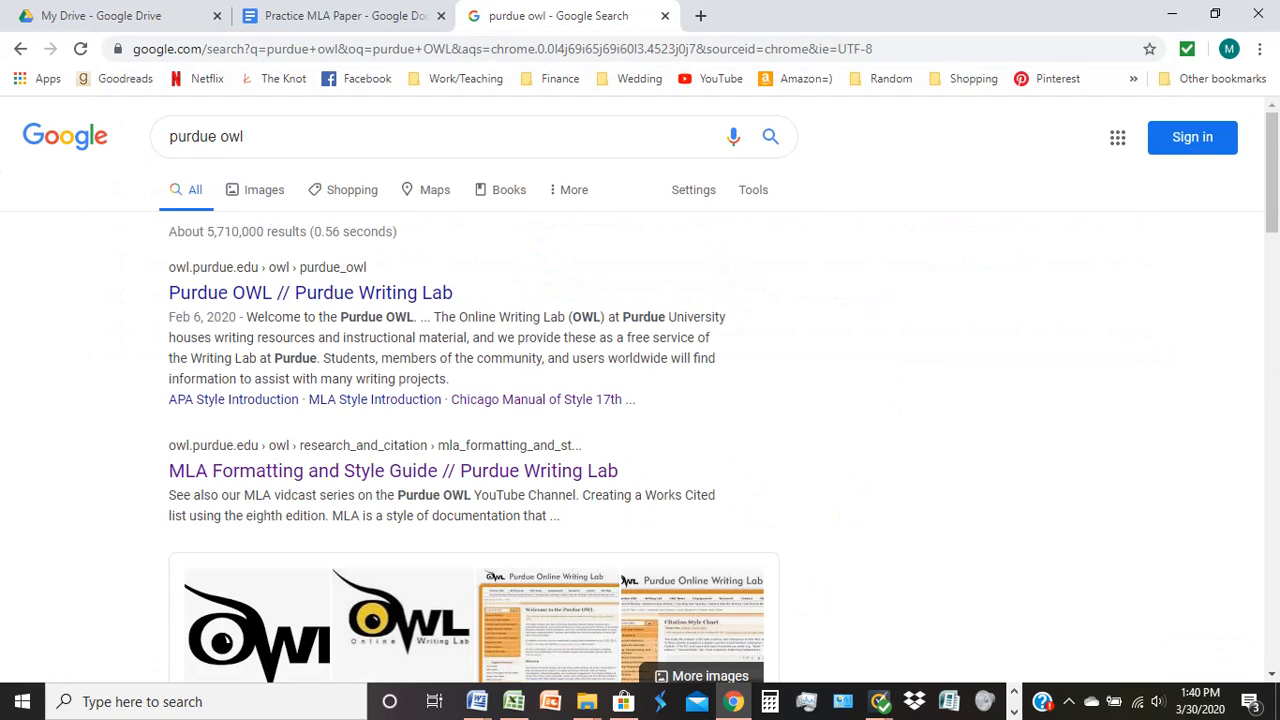
click(393, 471)
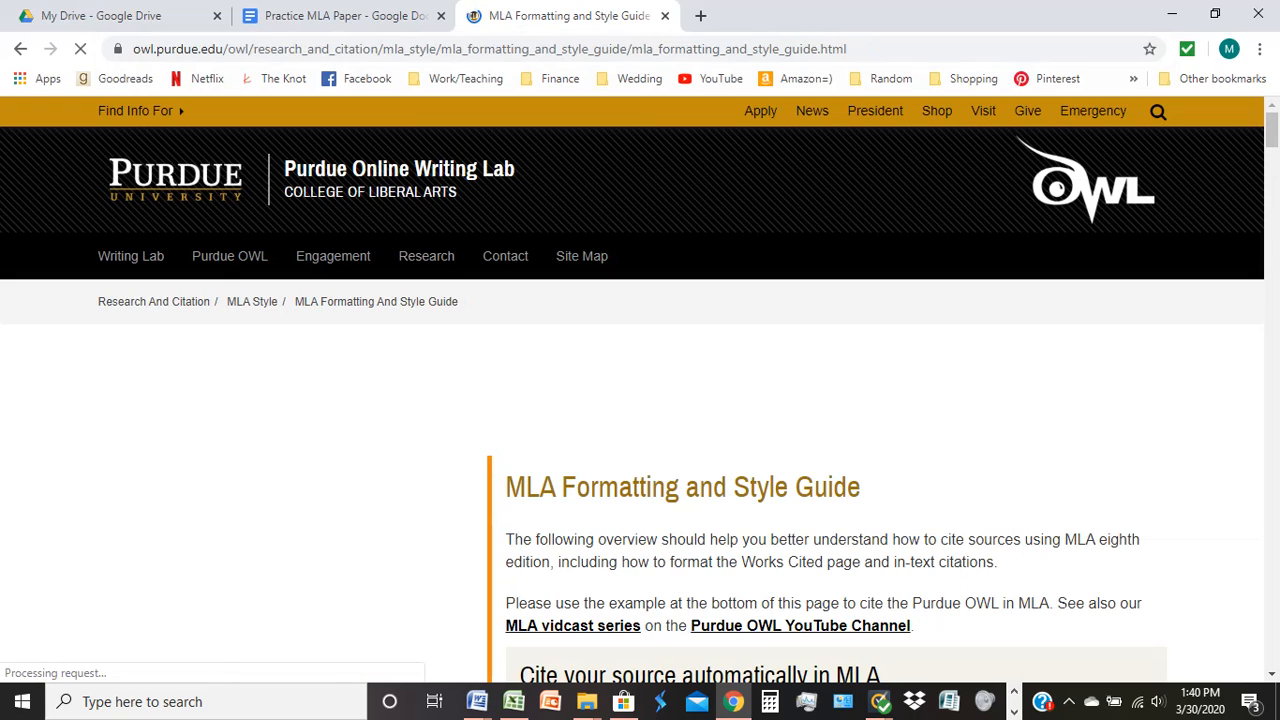
scroll(640, 400, down, 6)
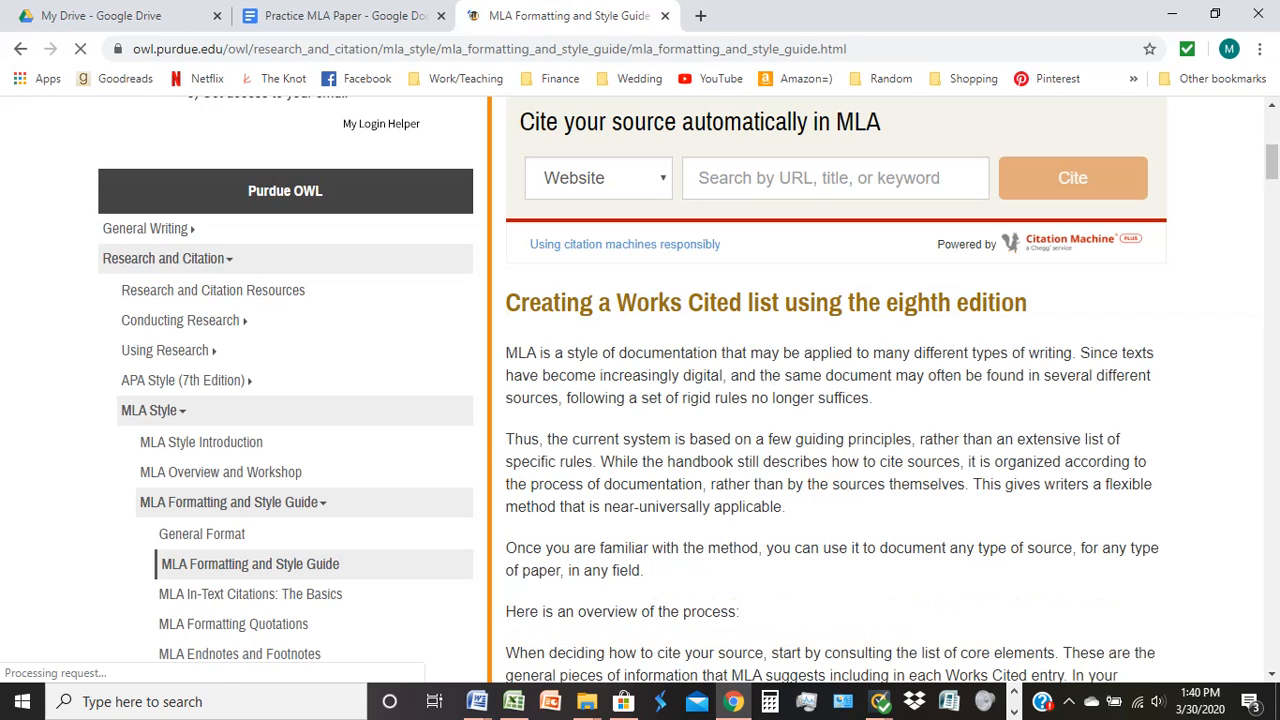
scroll(835, 380, down, 5)
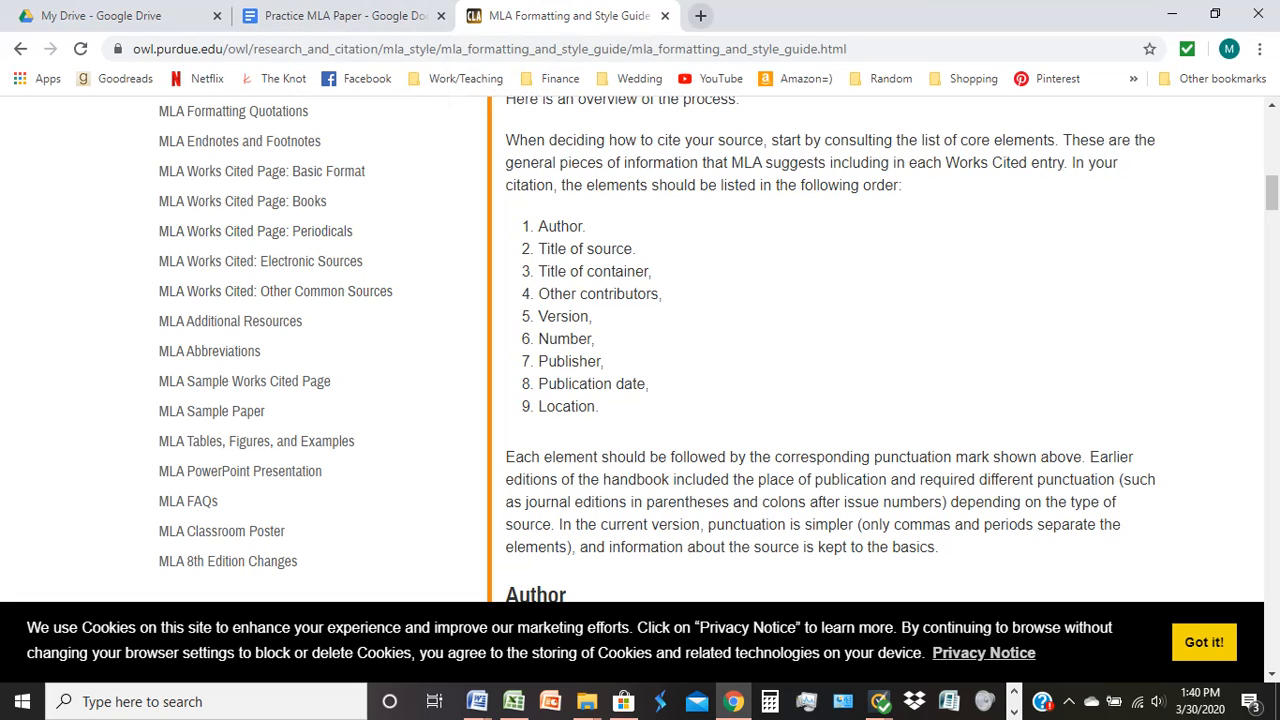
- Search the web for "cdc 1918 flu" in another new tab
click(700, 15)
text(d)
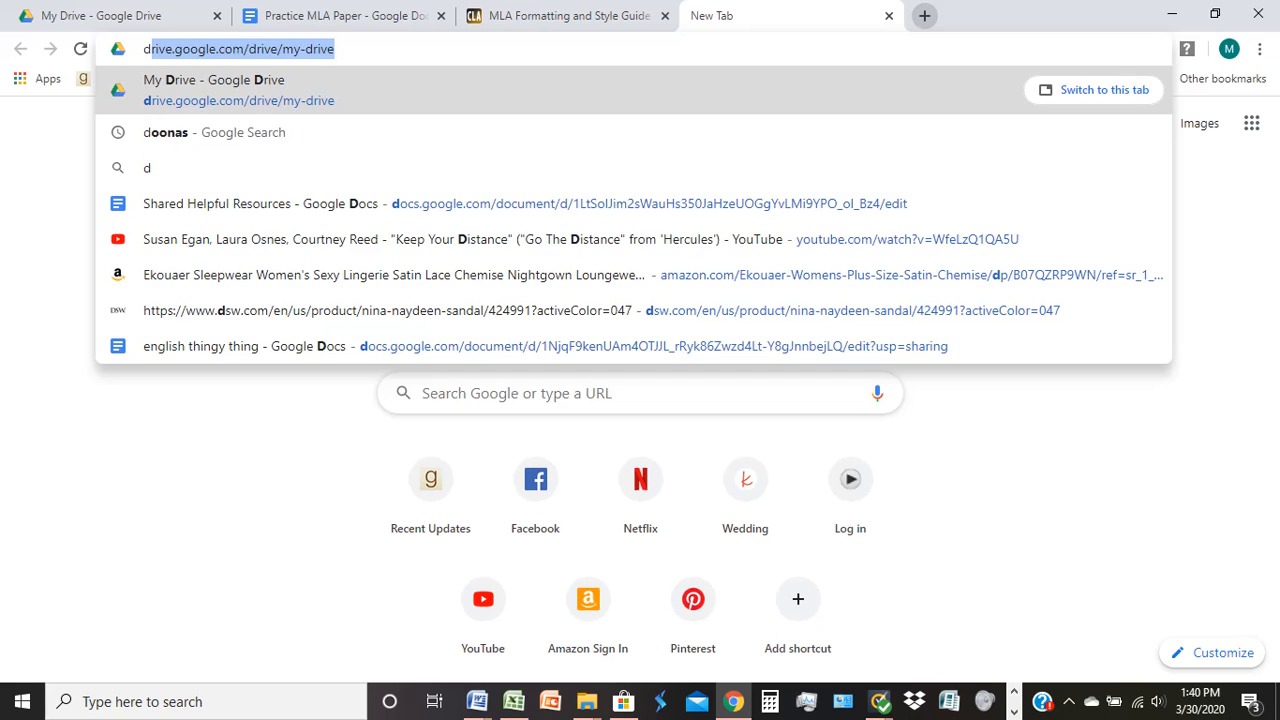
key(BackSpace)
key(BackSpace)
text(cdcd)
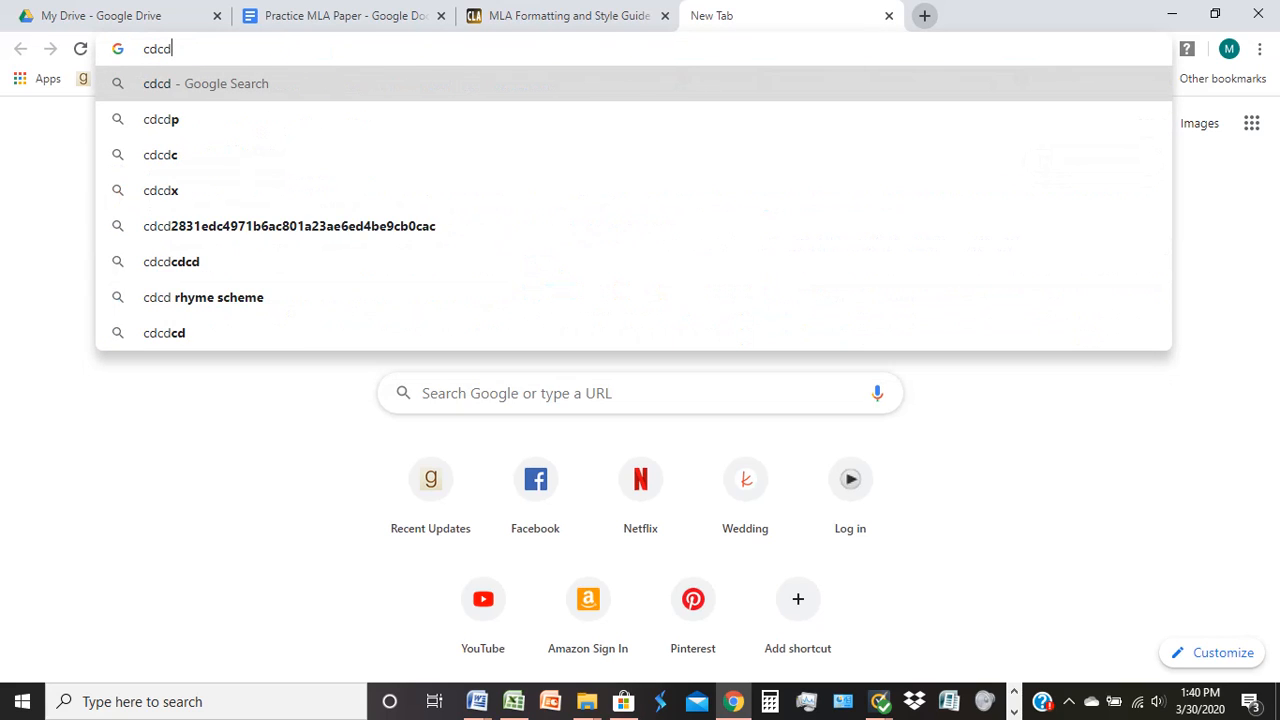
key(BackSpace)
text(sp)
key(BackSpace)
key(BackSpace)
text(1918)
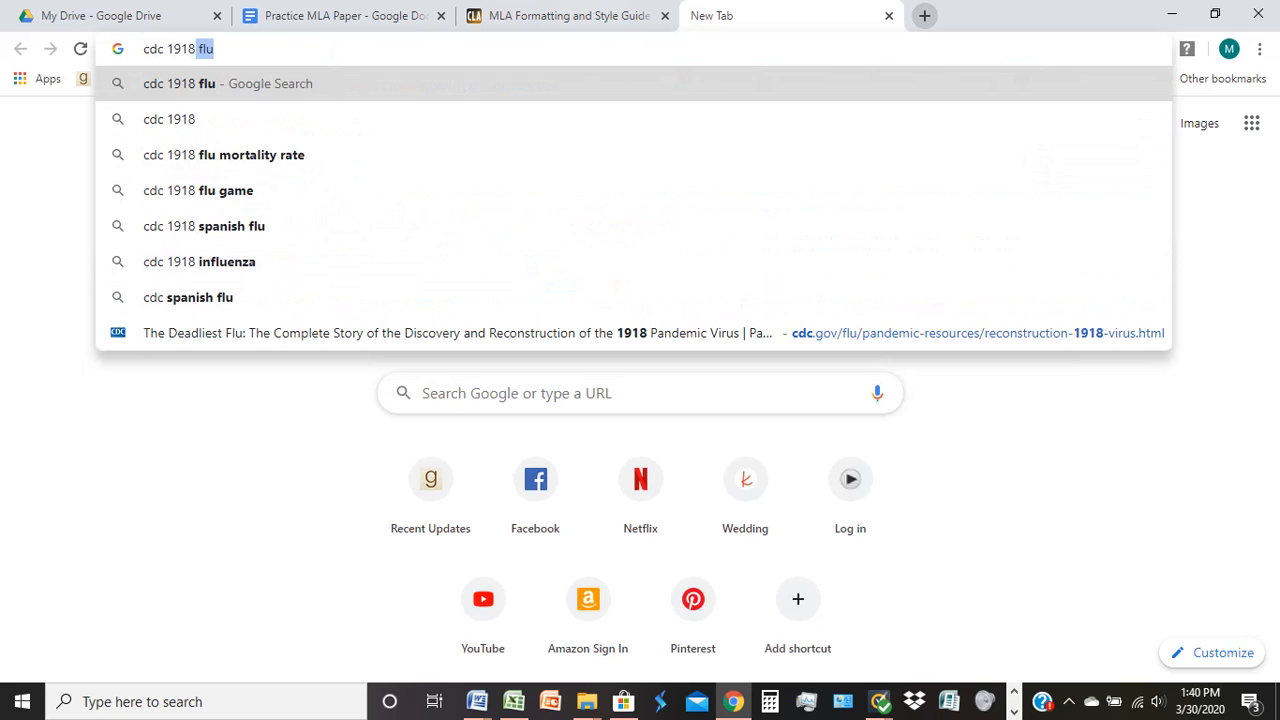
key(Return)
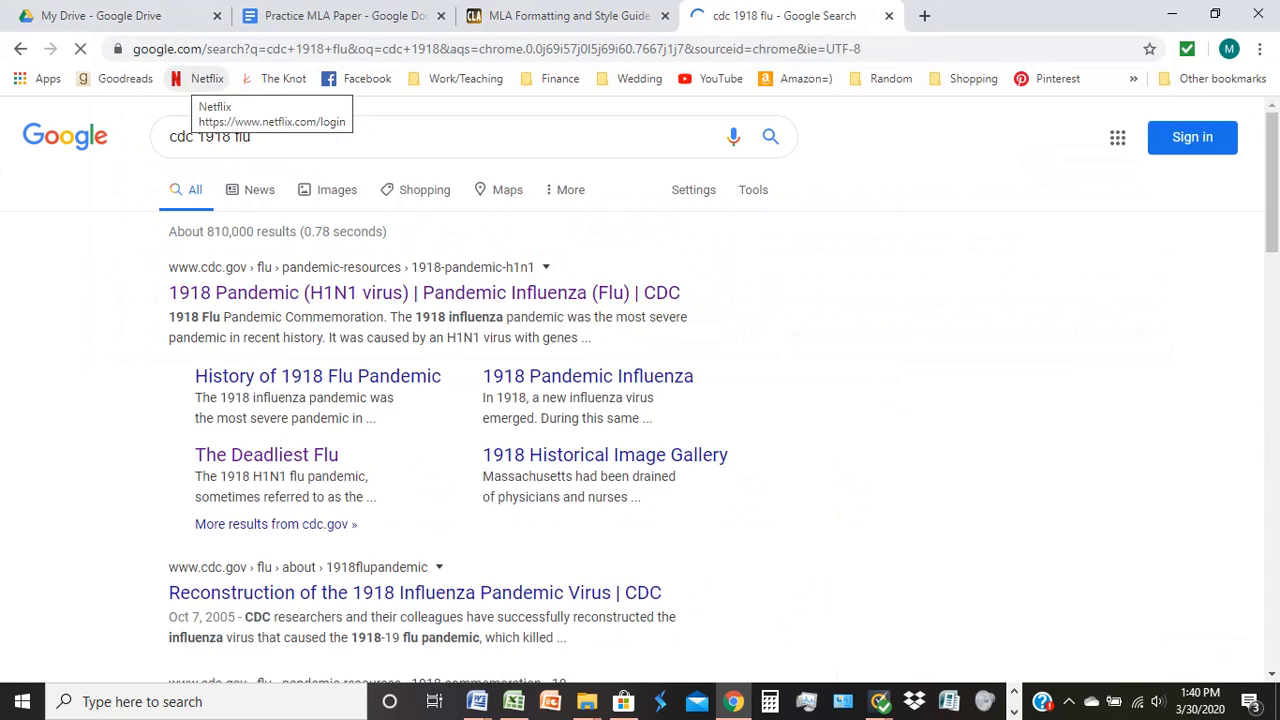
- Open the CDC page on the 1918 Pandemic (H1N1 virus) and compare it with the Purdue OWL list of citation elements
click(672, 292)
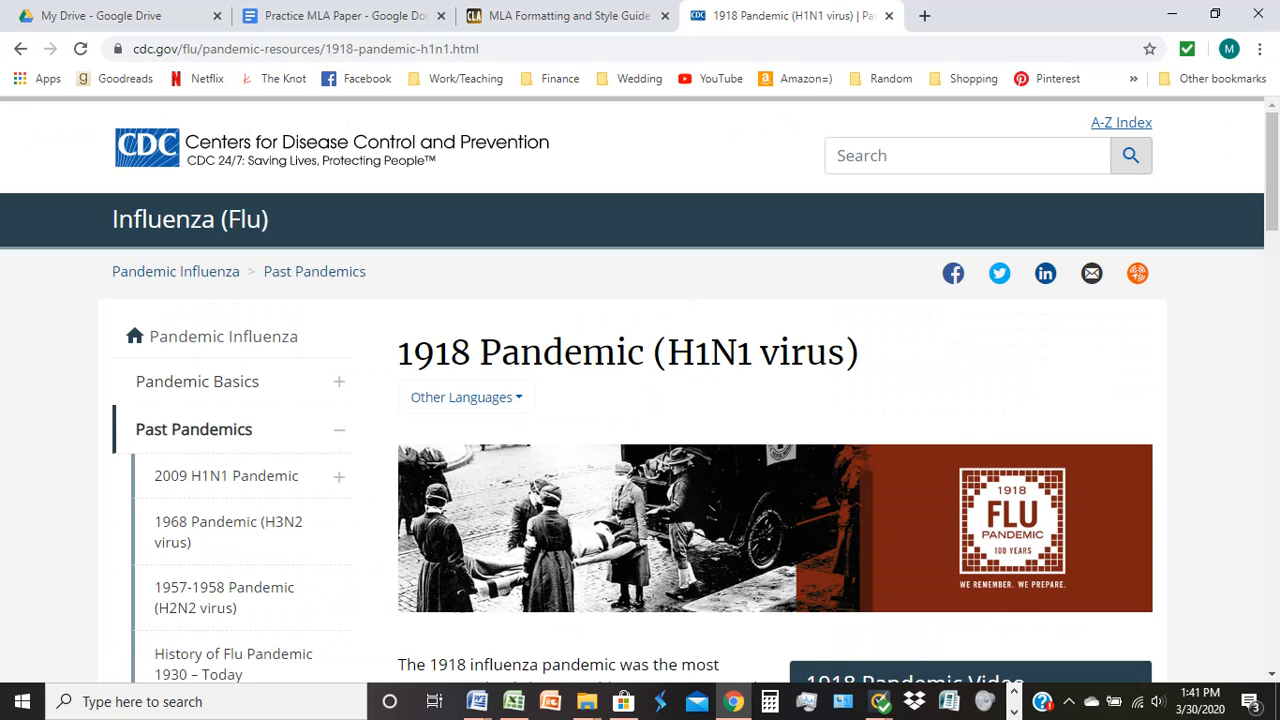
scroll(640, 390, down, 2)
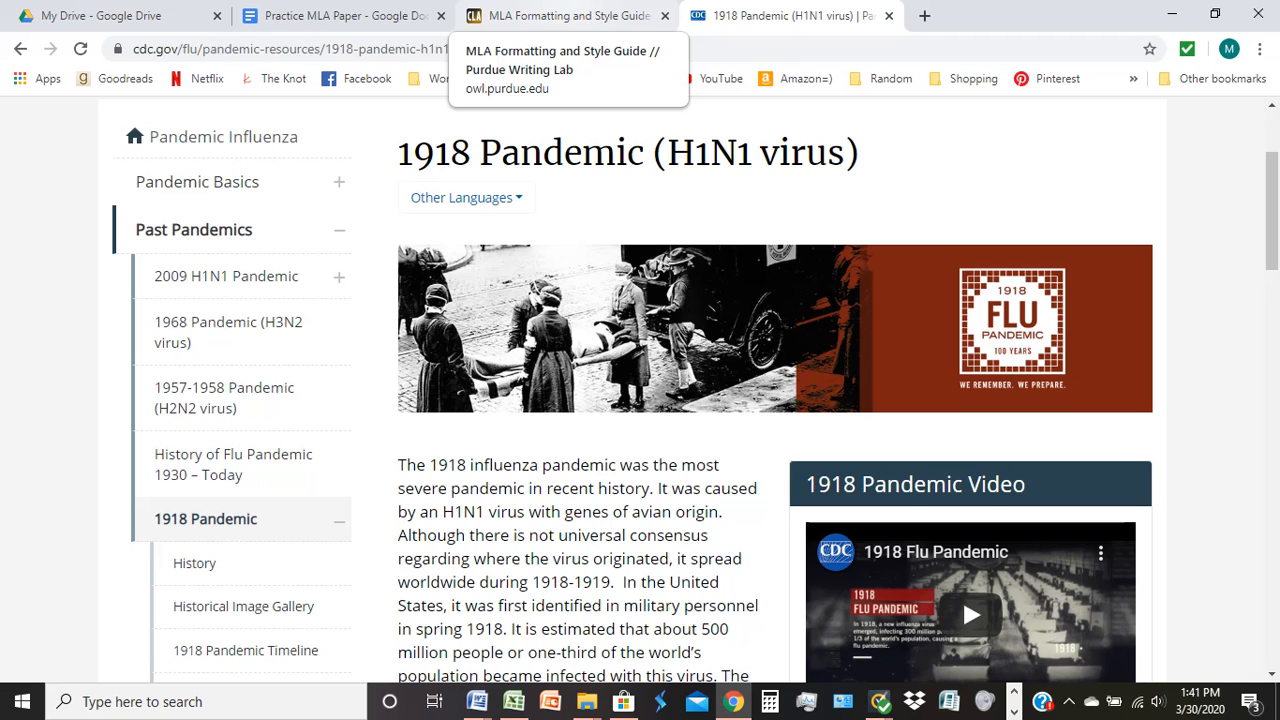
click(560, 15)
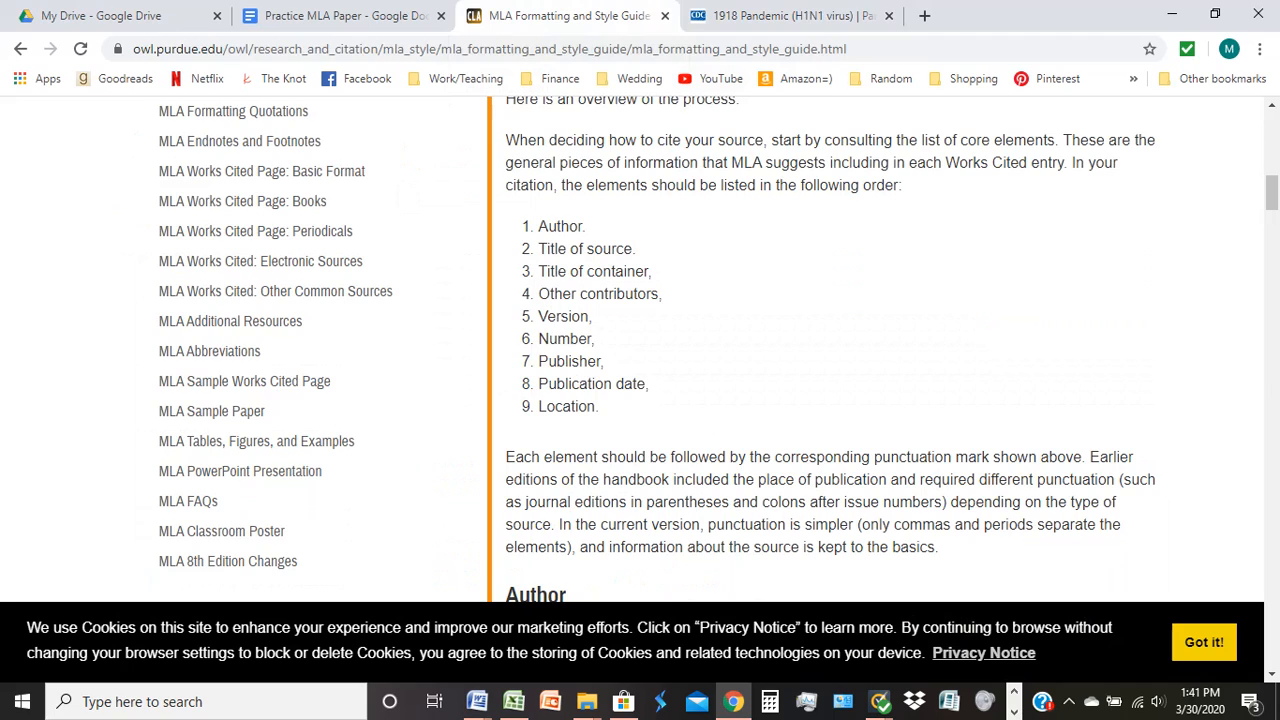
click(790, 15)
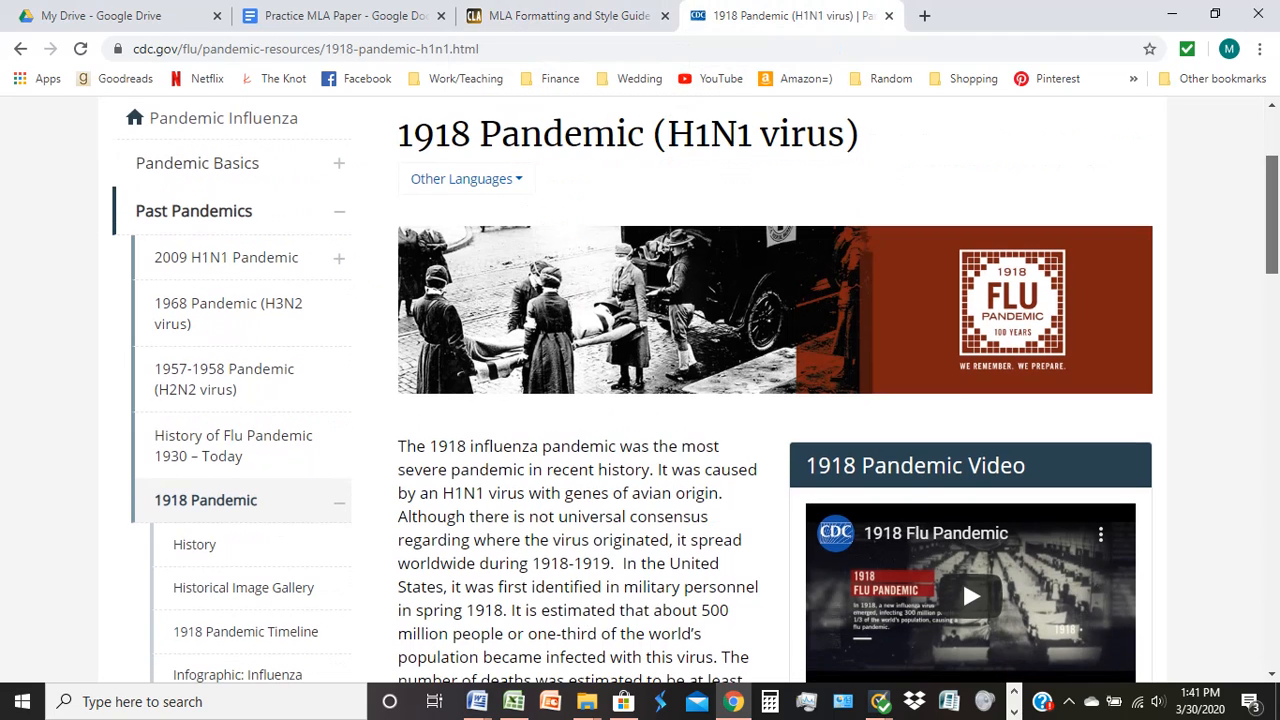
- Look over the CDC 1918 Pandemic page for an author and title, and check them against Purdue OWL's list of core elements
scroll(962, 578, down, 12)
scroll(962, 578, down, 4)
scroll(962, 578, up, 13)
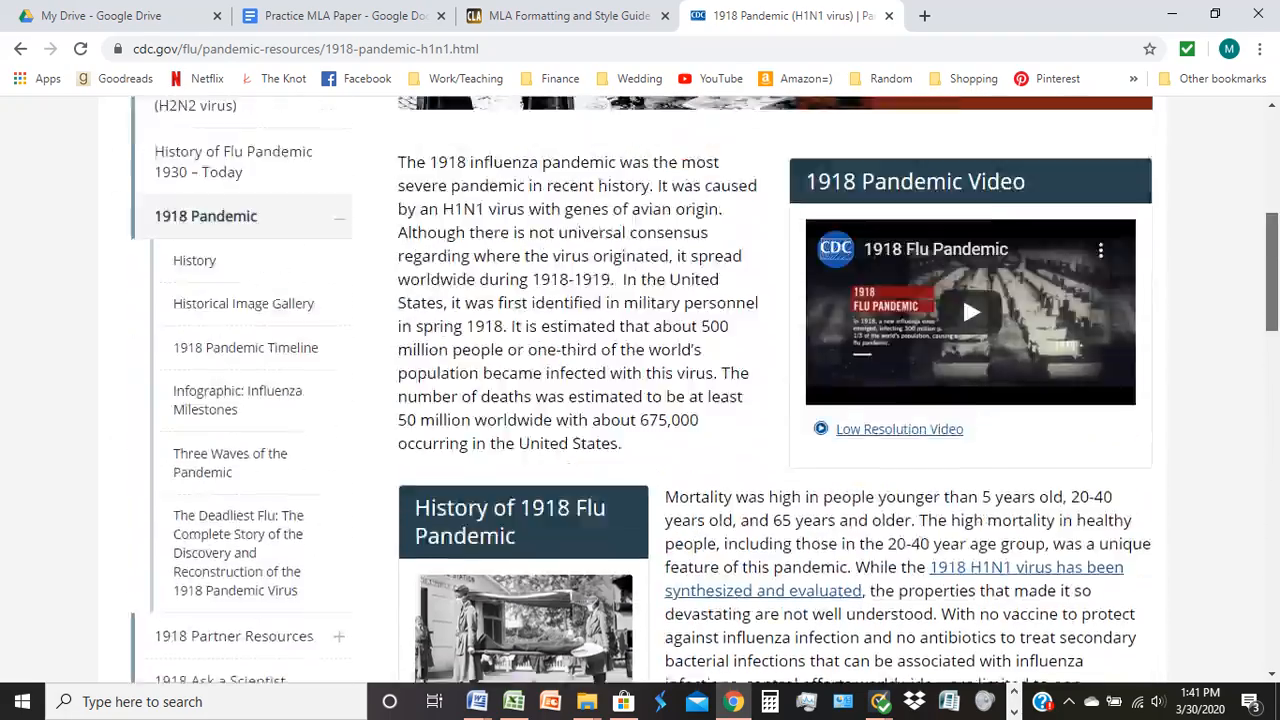
scroll(962, 578, up, 5)
scroll(640, 389, down, 1)
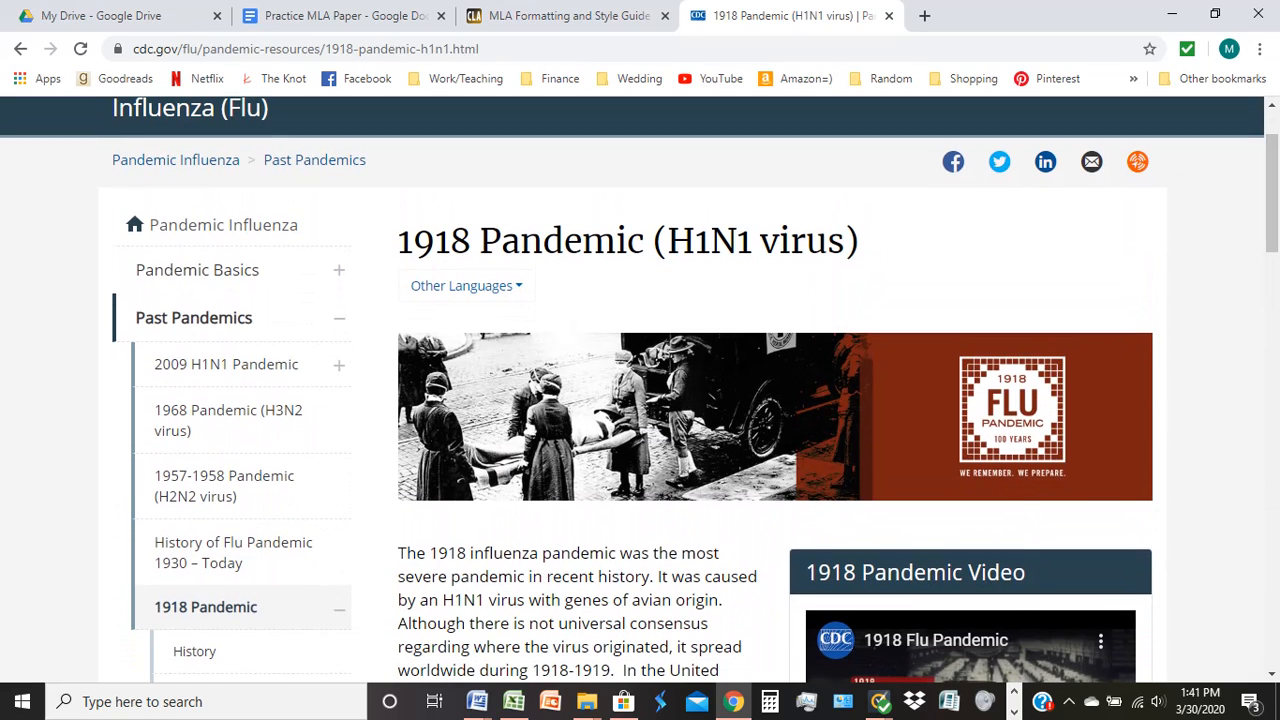
scroll(640, 389, up, 2)
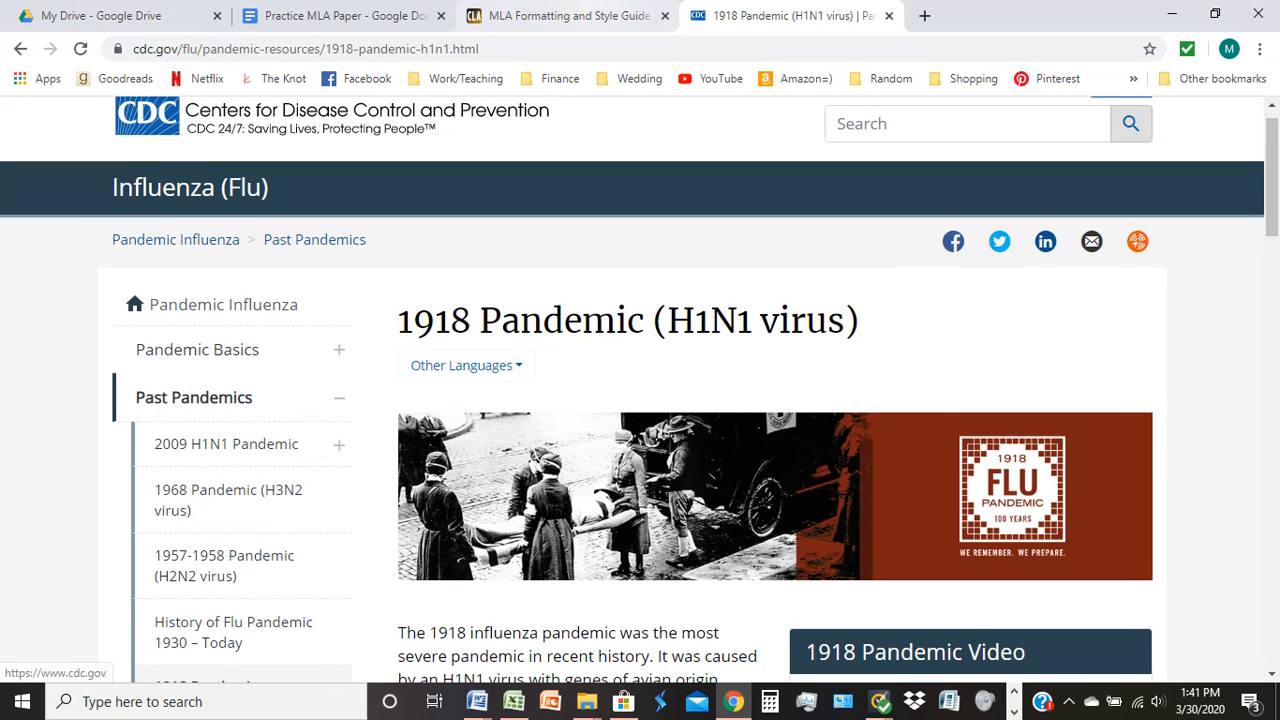
click(560, 15)
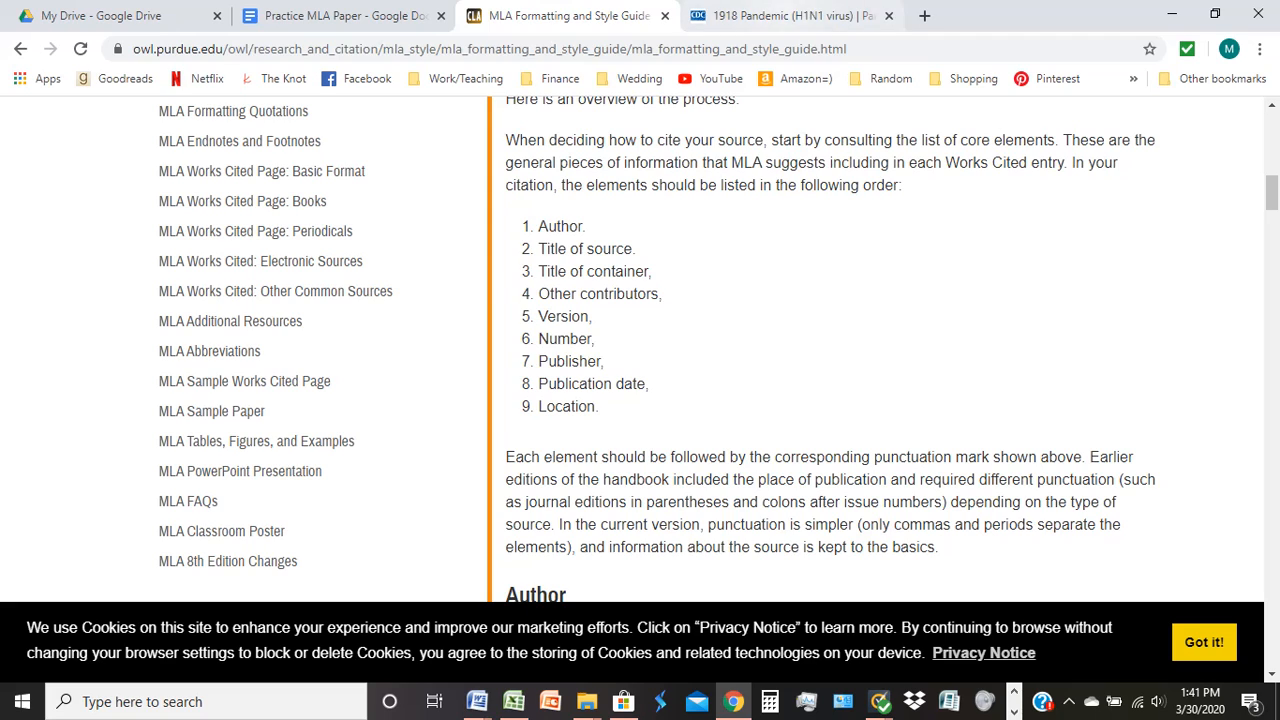
click(782, 15)
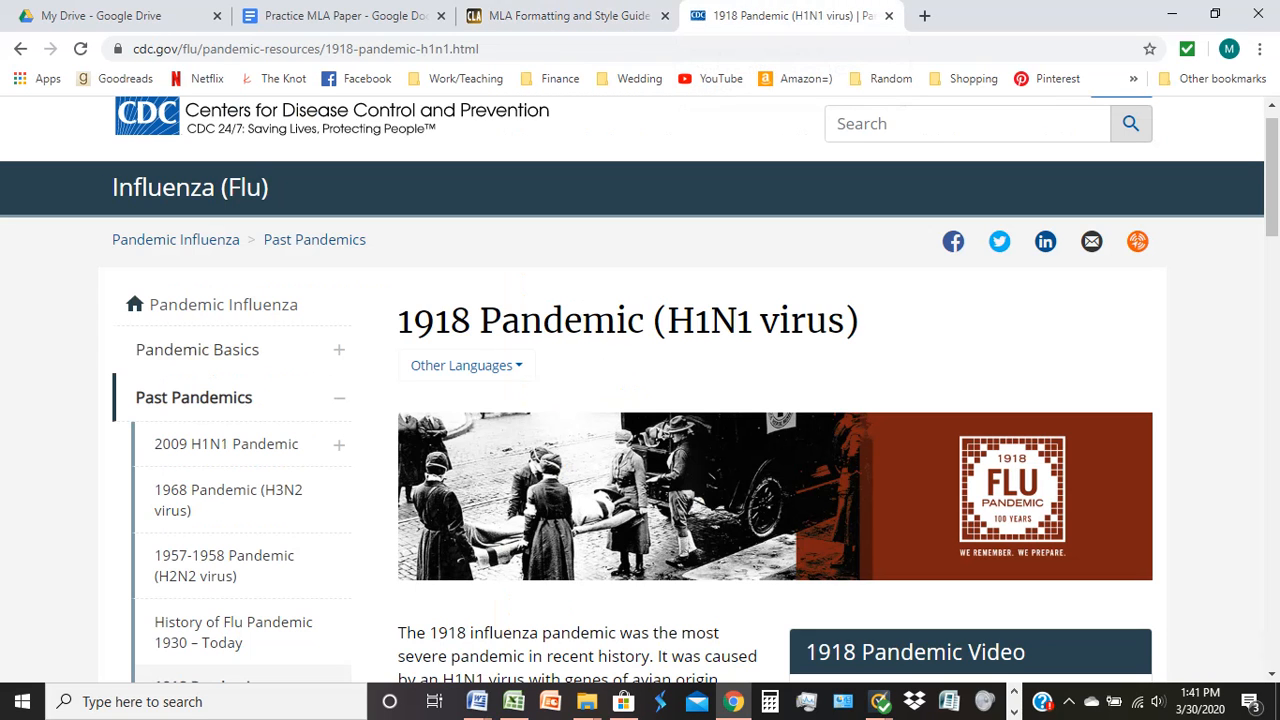
- Copy the page title "1918 Pandemic (H1N1 virus)" from the CDC page and paste it before the first Works Cited entry
drag(860, 321, 397, 321)
key(ctrl+c)
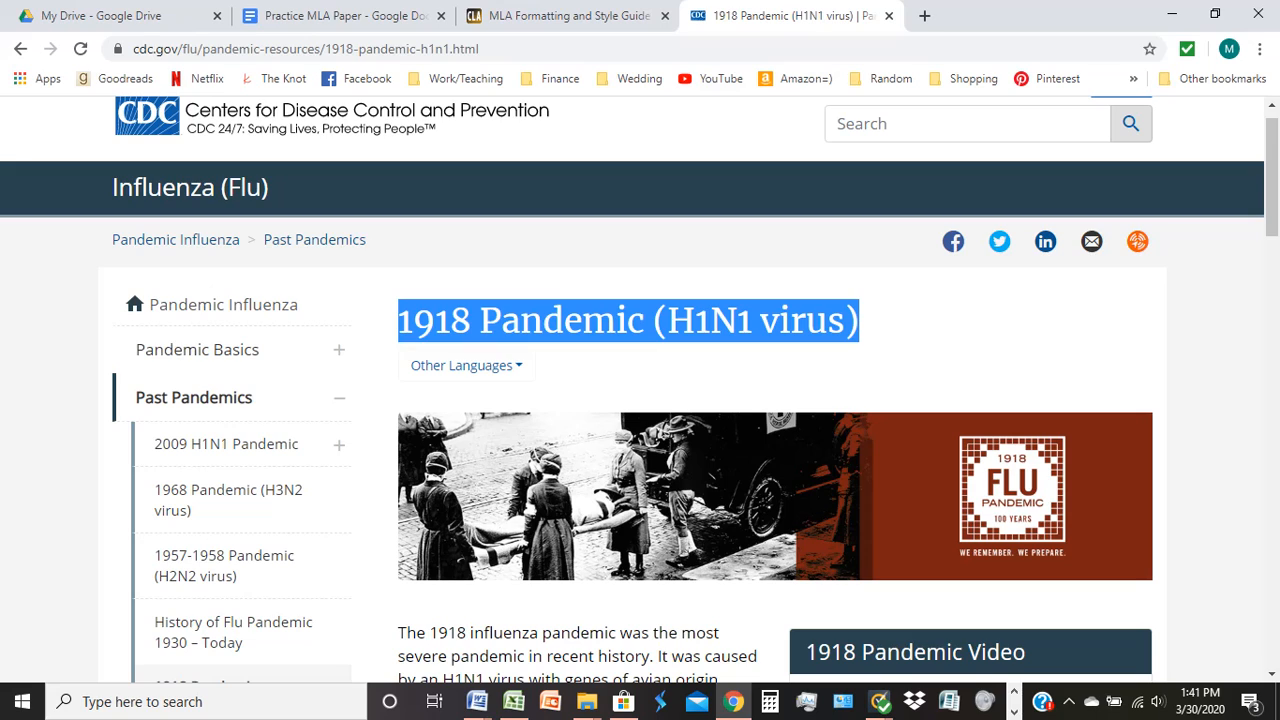
click(345, 15)
click(331, 636)
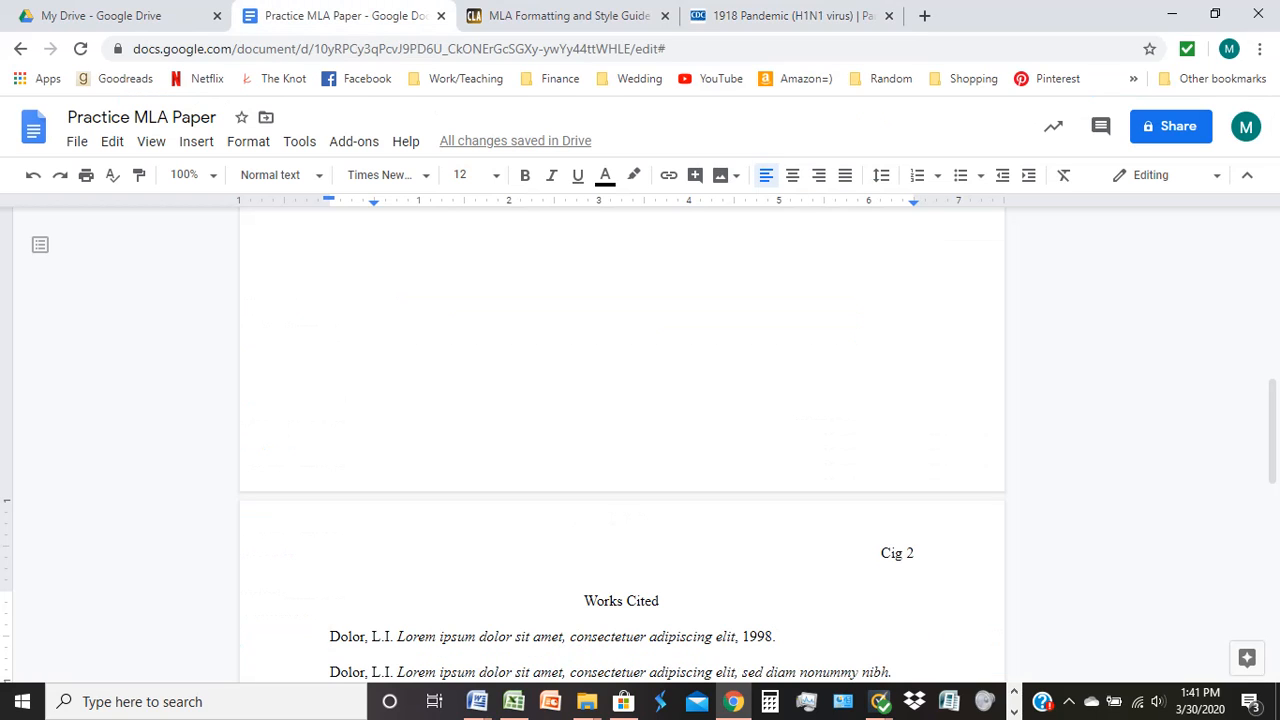
key(ctrl+v)
- Enclose the pasted title in quotation marks and put a period inside the closing quotation mark
click(331, 556)
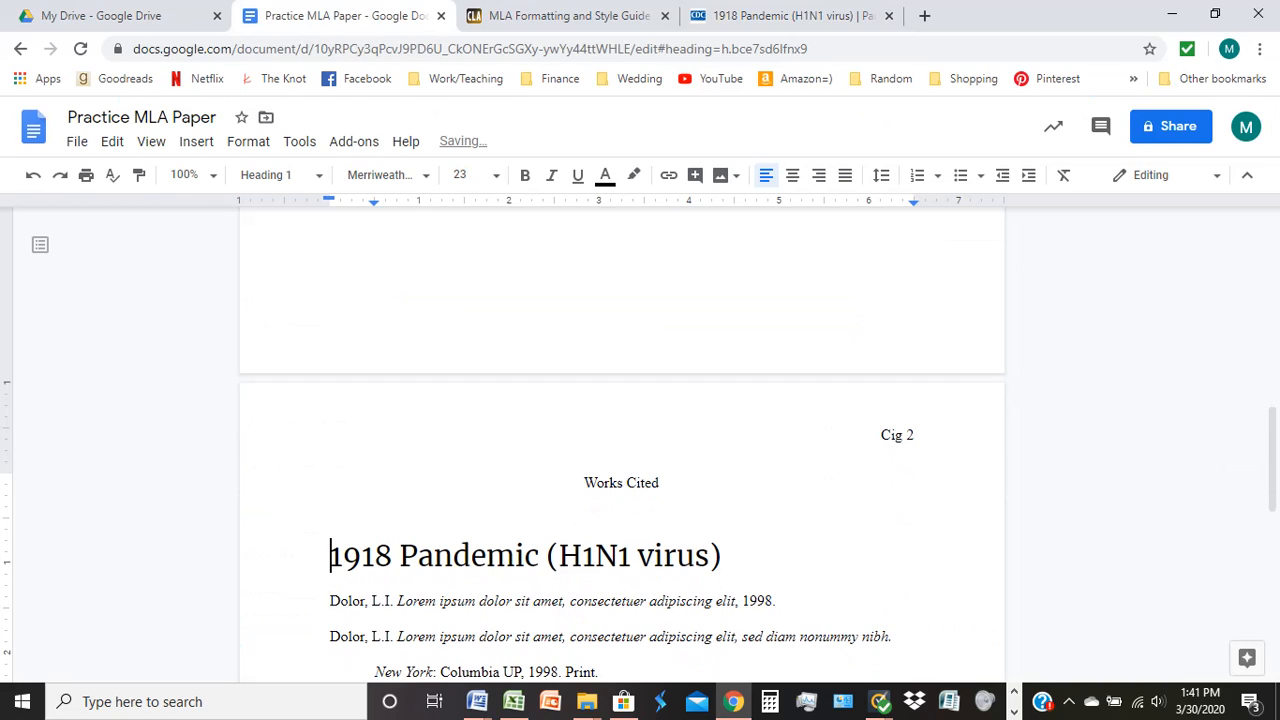
click(722, 556)
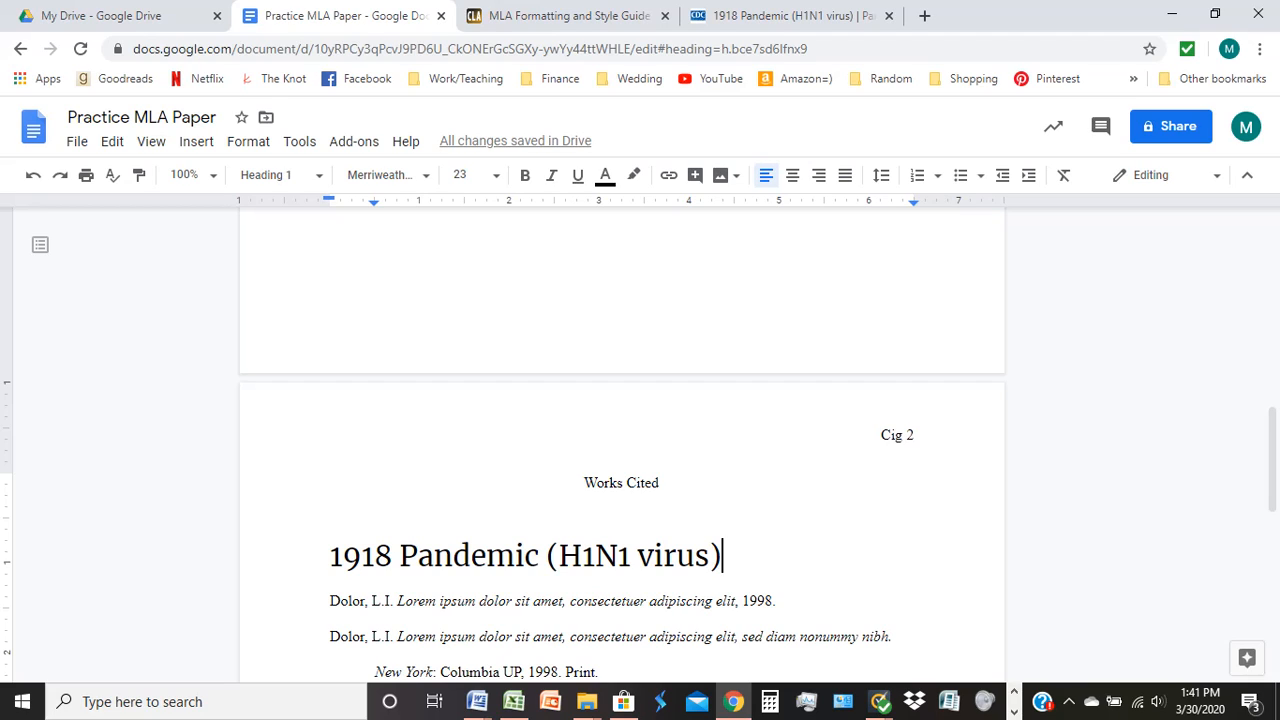
text(")
key(Home)
text(")
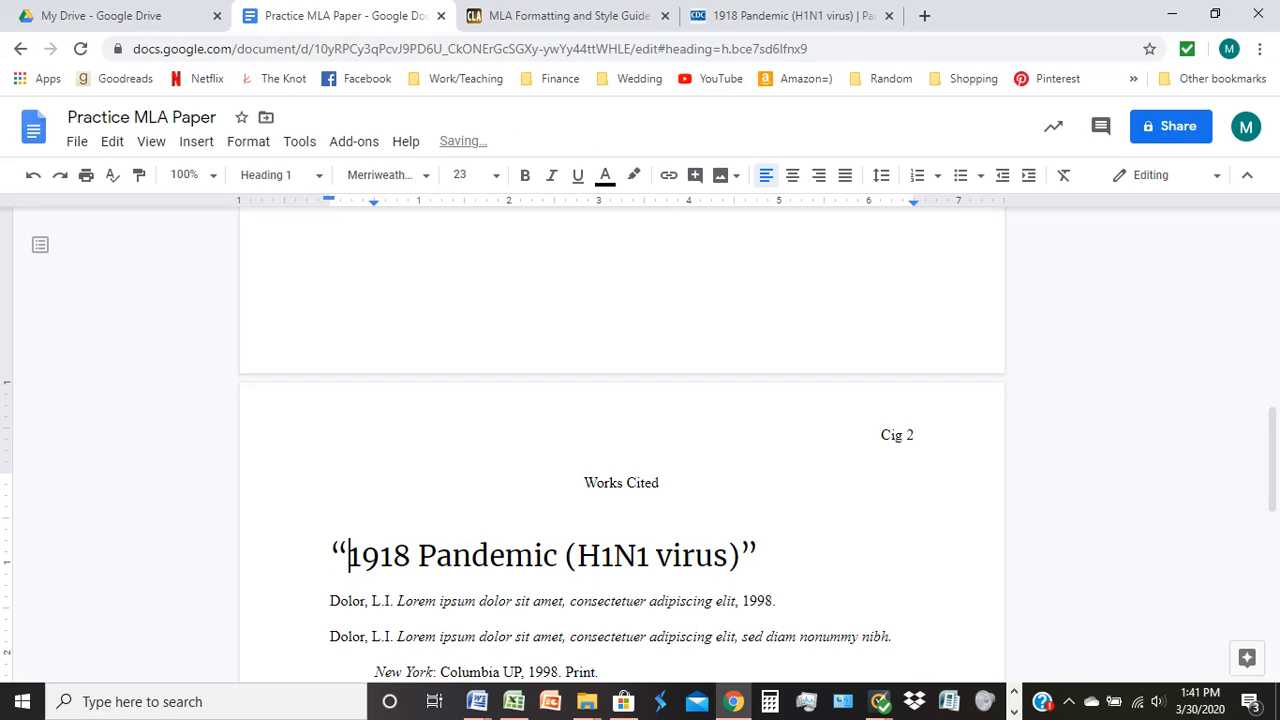
key(End)
key(Left)
text(.)
key(Right)
- Check Purdue OWL's element order and the CDC page, and add the italic container title "Centers for Disease Control and Prevention" after the source title
click(560, 15)
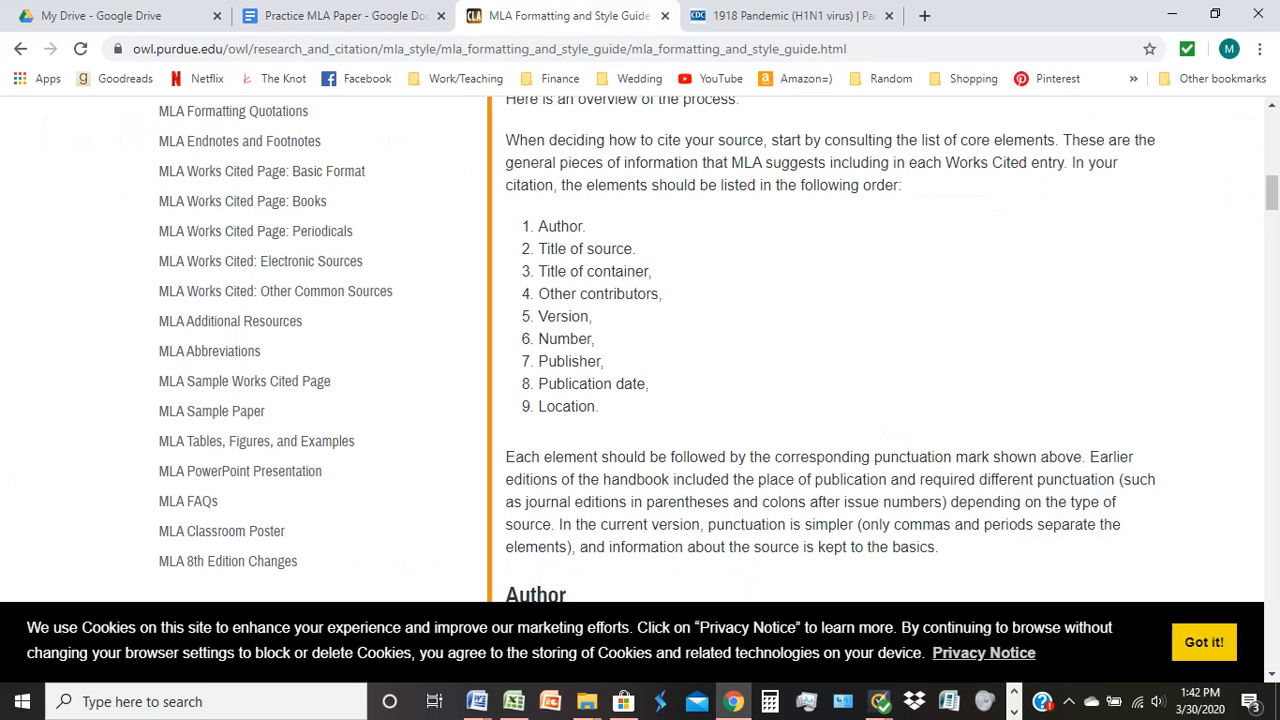
key(ctrl+Tab)
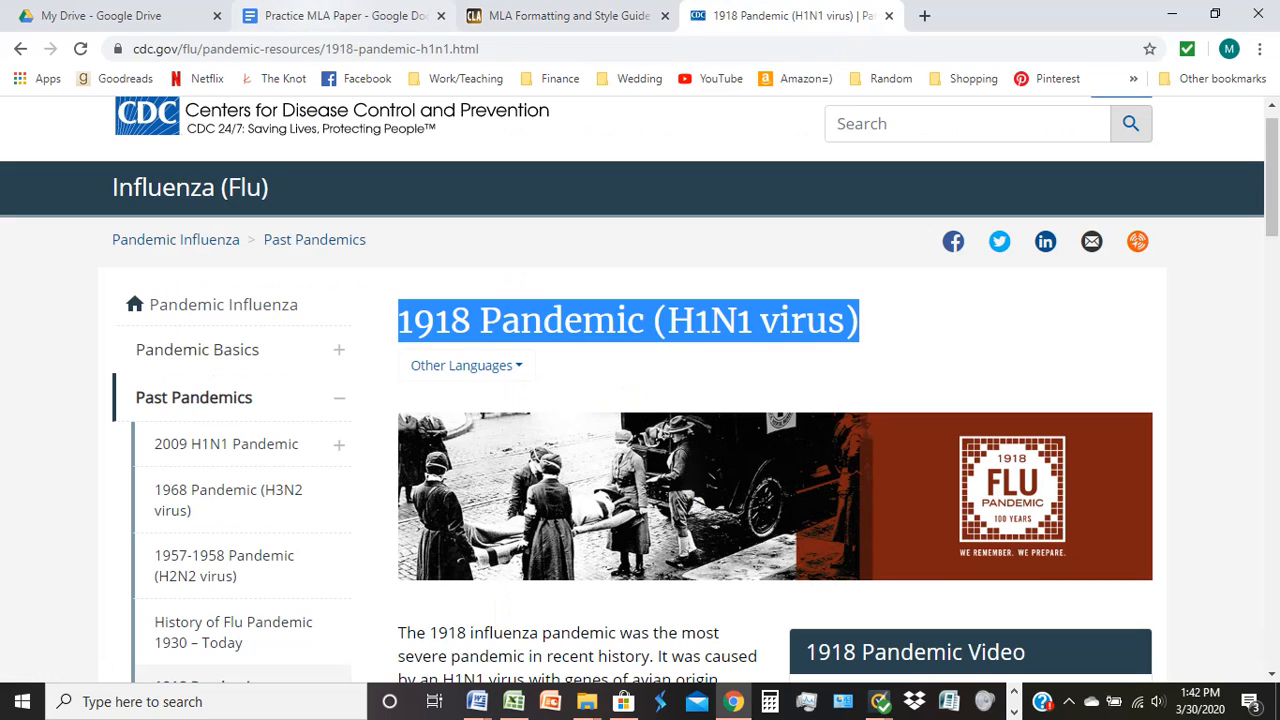
click(310, 14)
key(ctrl+i)
text(Centers for D)
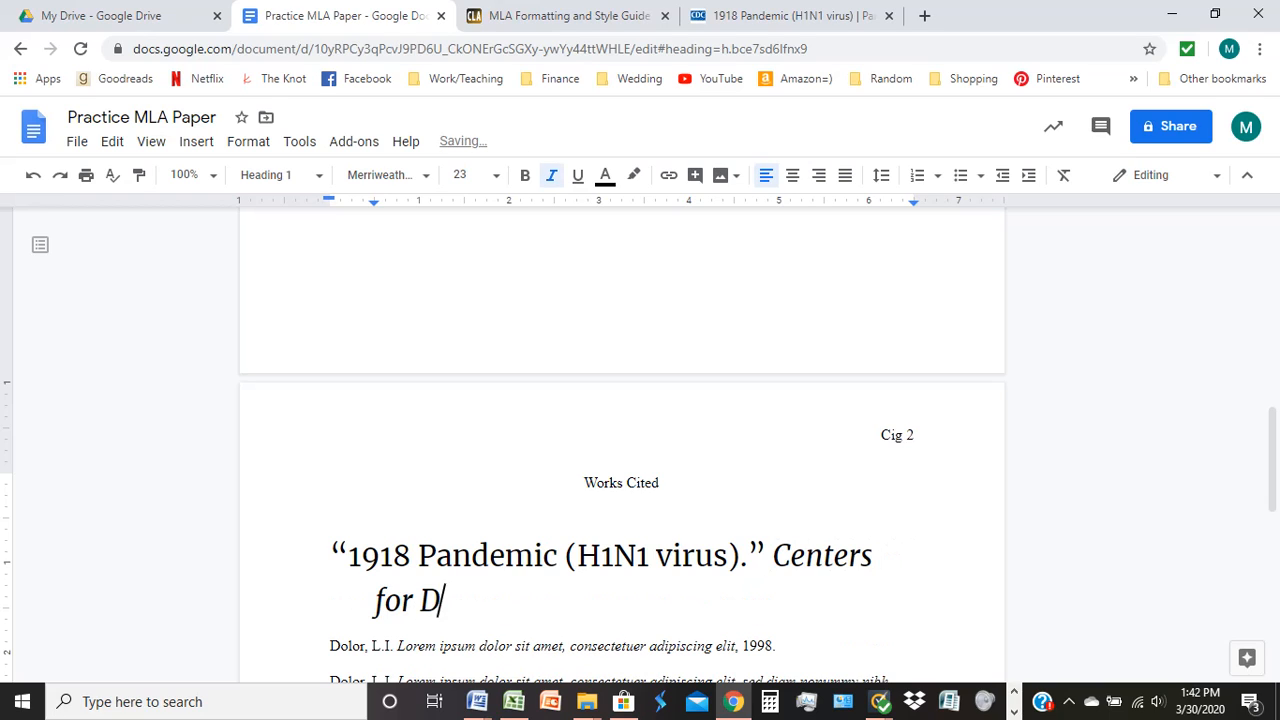
text(Isease Co)
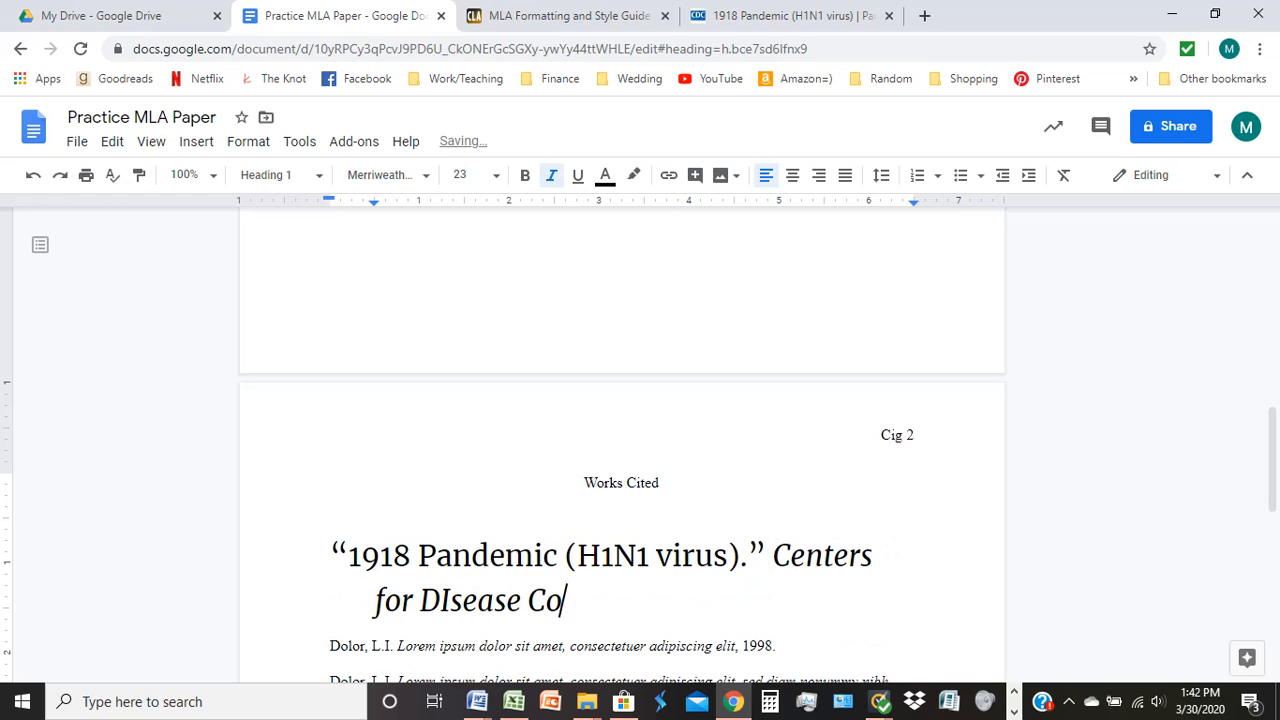
text(ntrol and Prevention)
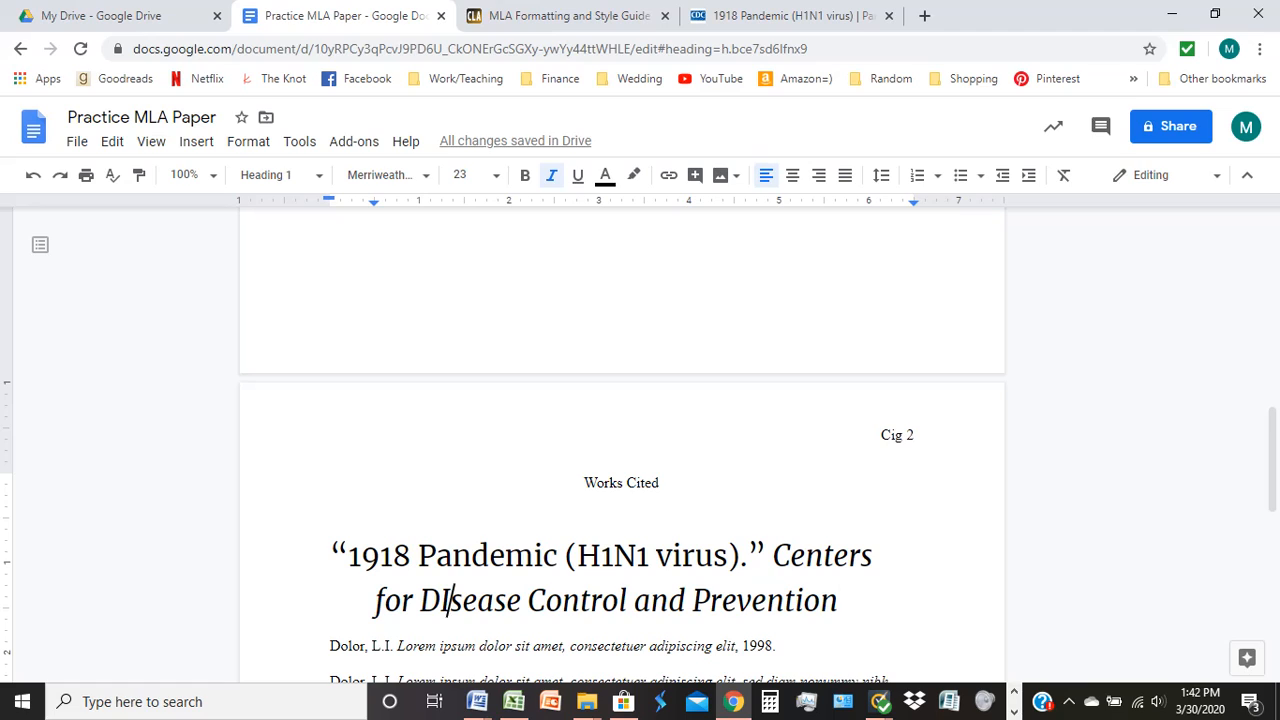
click(448, 600)
key(BackSpace)
text(i)
click(838, 601)
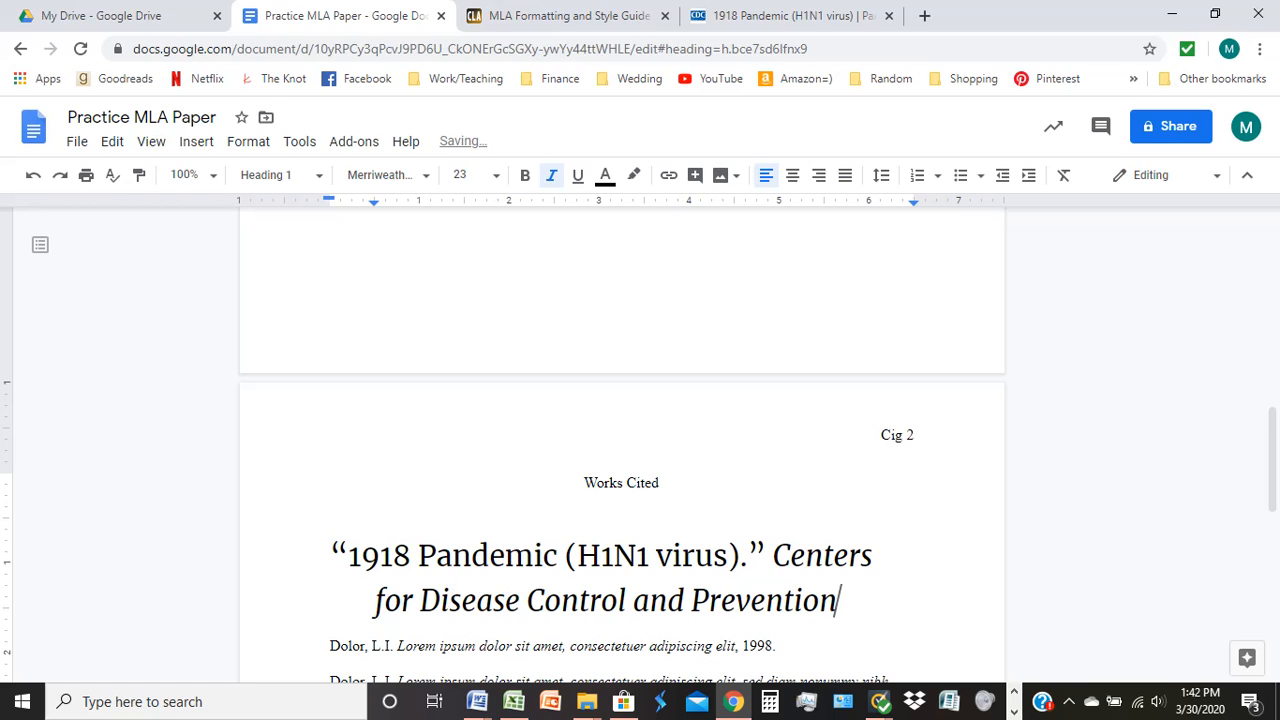
- Check Purdue OWL's punctuation for each core element and follow the container title with a non-italic comma
key(ctrl+i)
text(.)
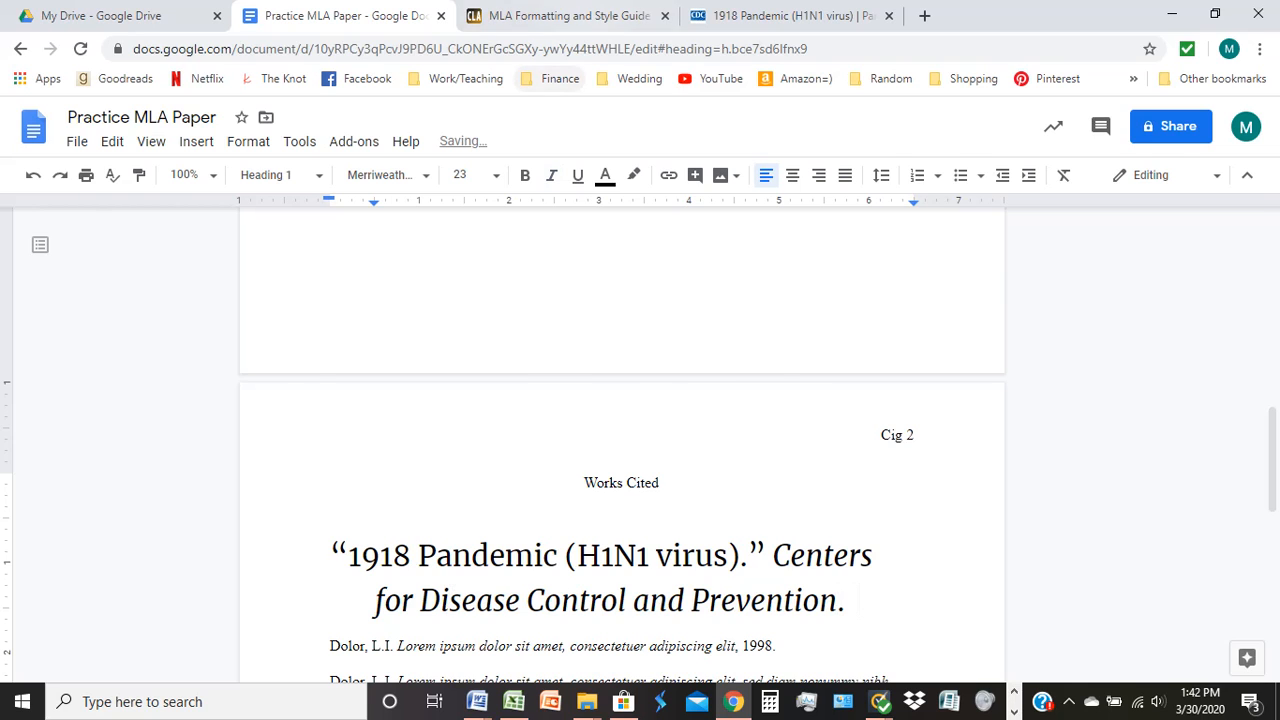
click(555, 16)
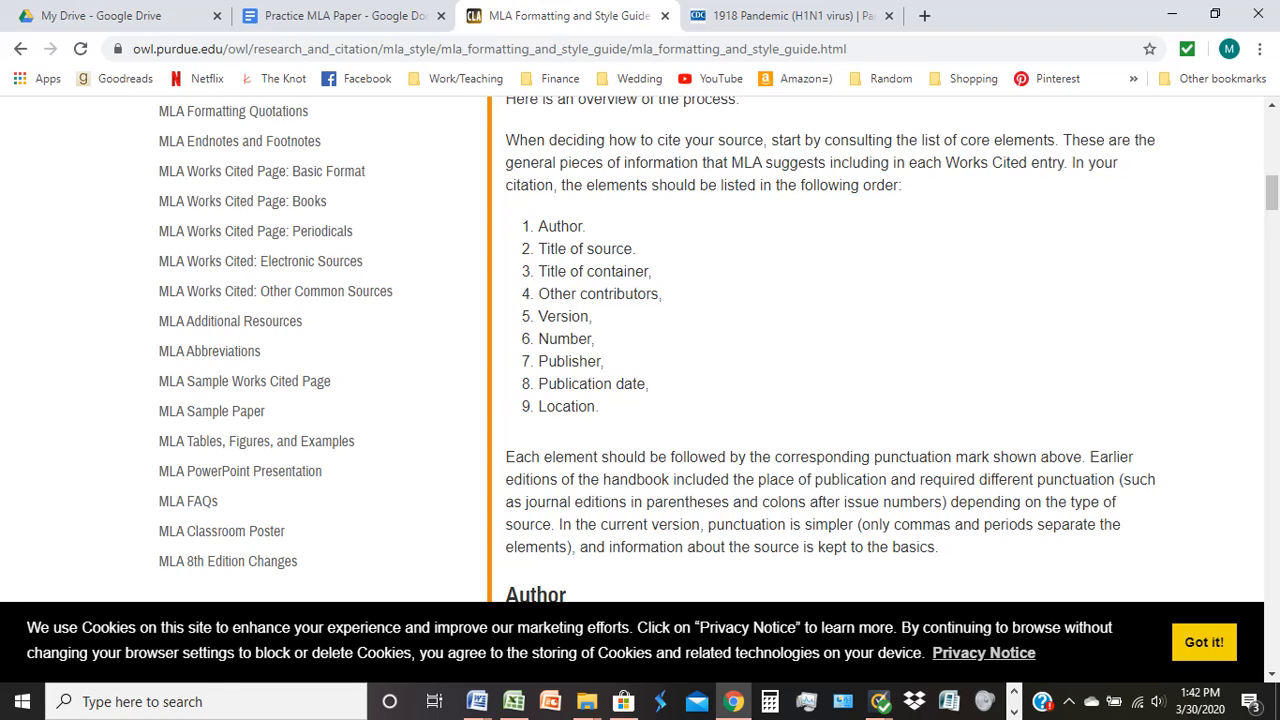
drag(587, 227, 631, 249)
drag(654, 271, 647, 271)
click(656, 273)
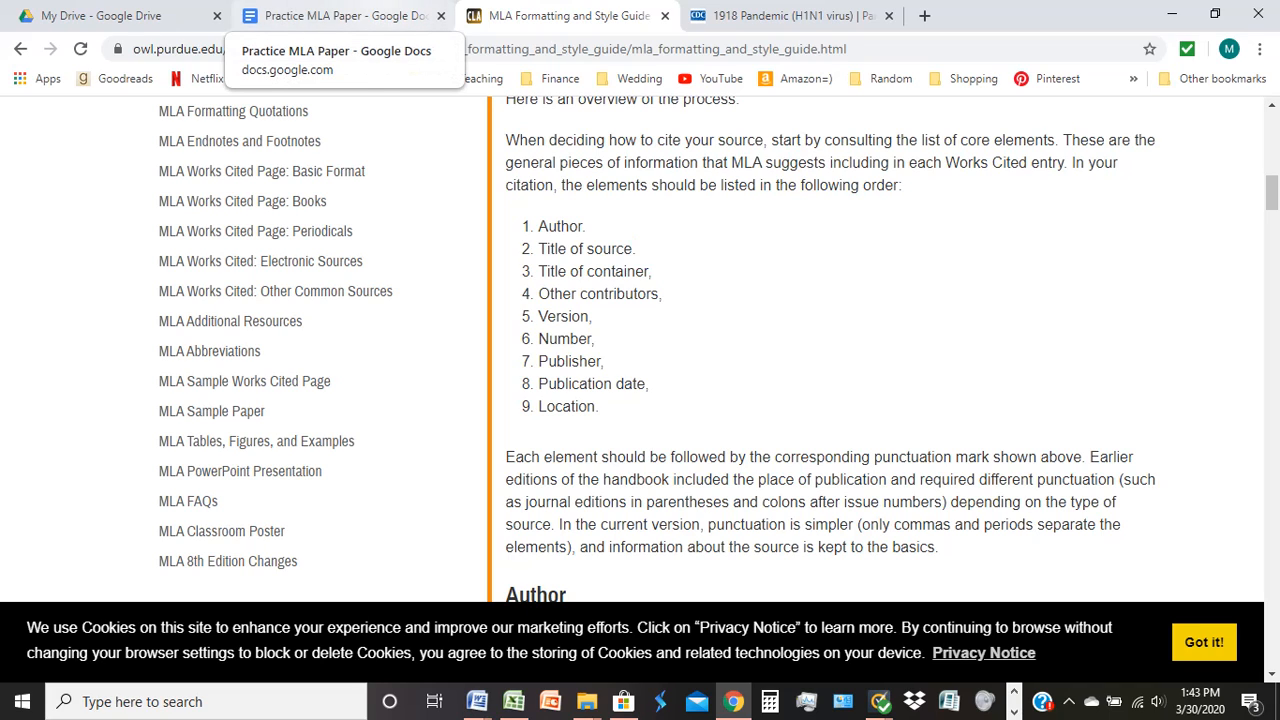
click(340, 16)
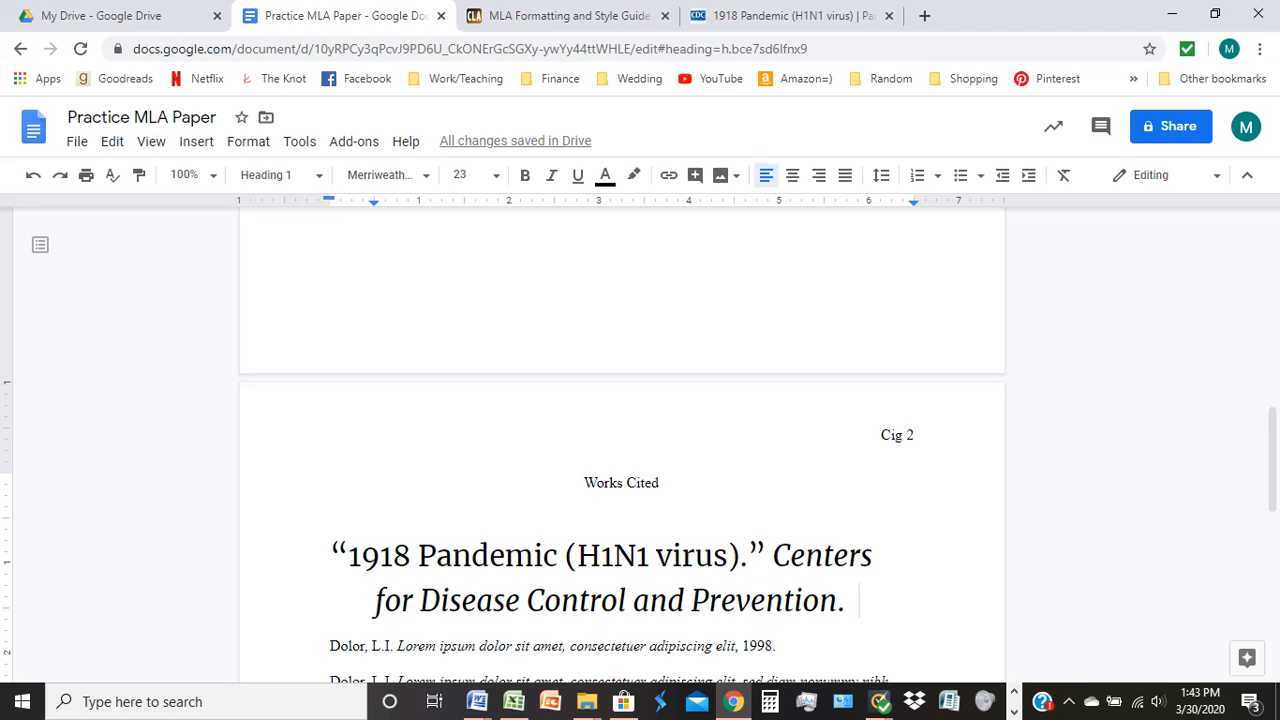
key(BackSpace)
key(BackSpace)
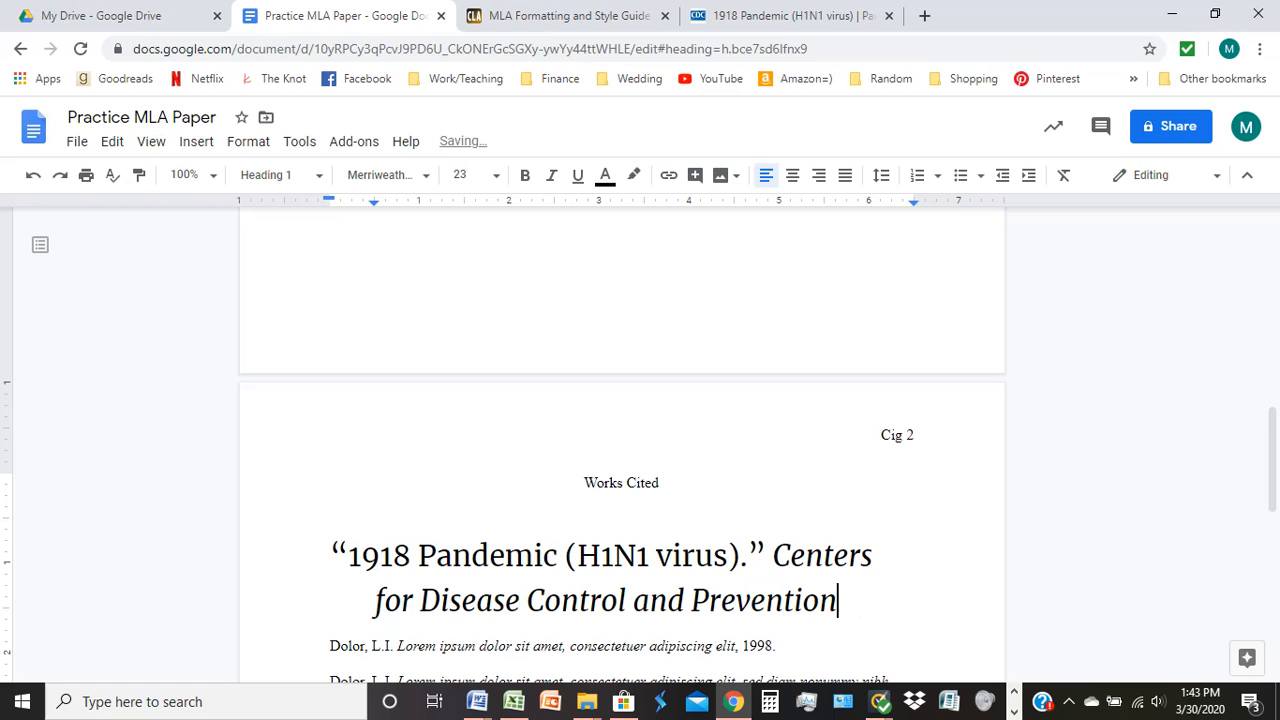
text(,)
- Copy the publisher "U.S. Department of Health & Human Services" from the foot of the CDC page and paste it after the container title
click(568, 16)
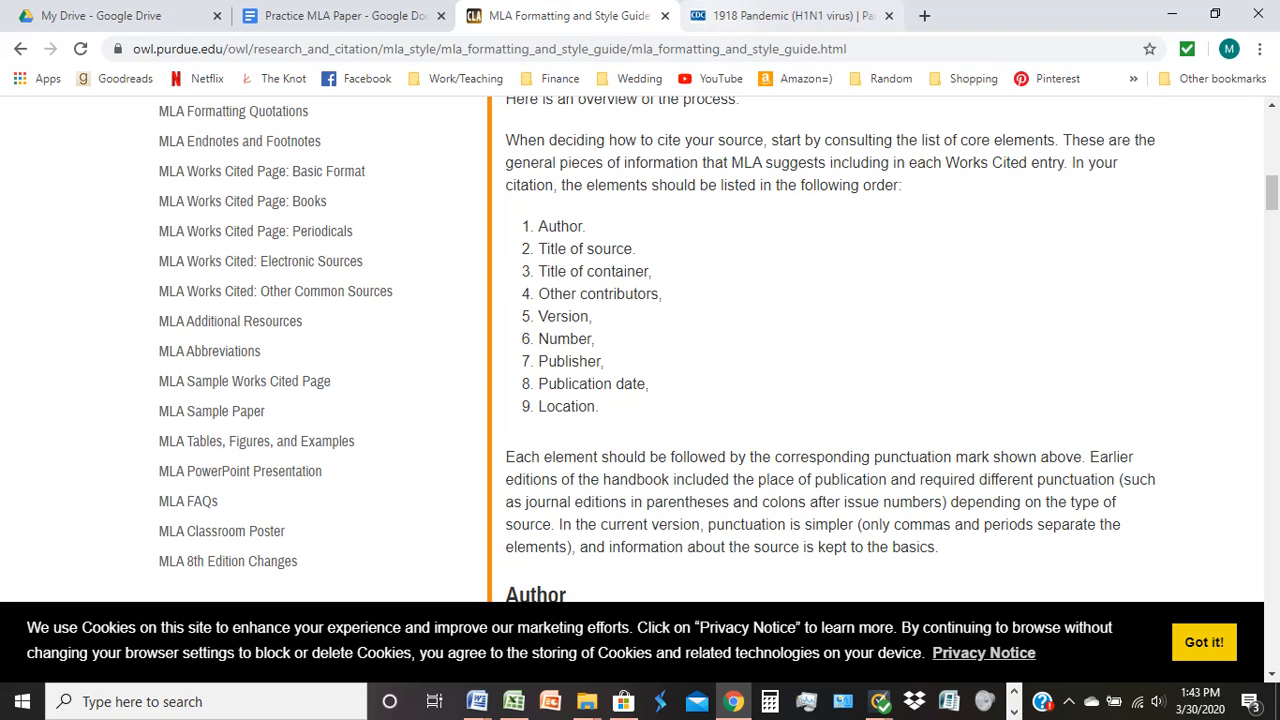
click(790, 16)
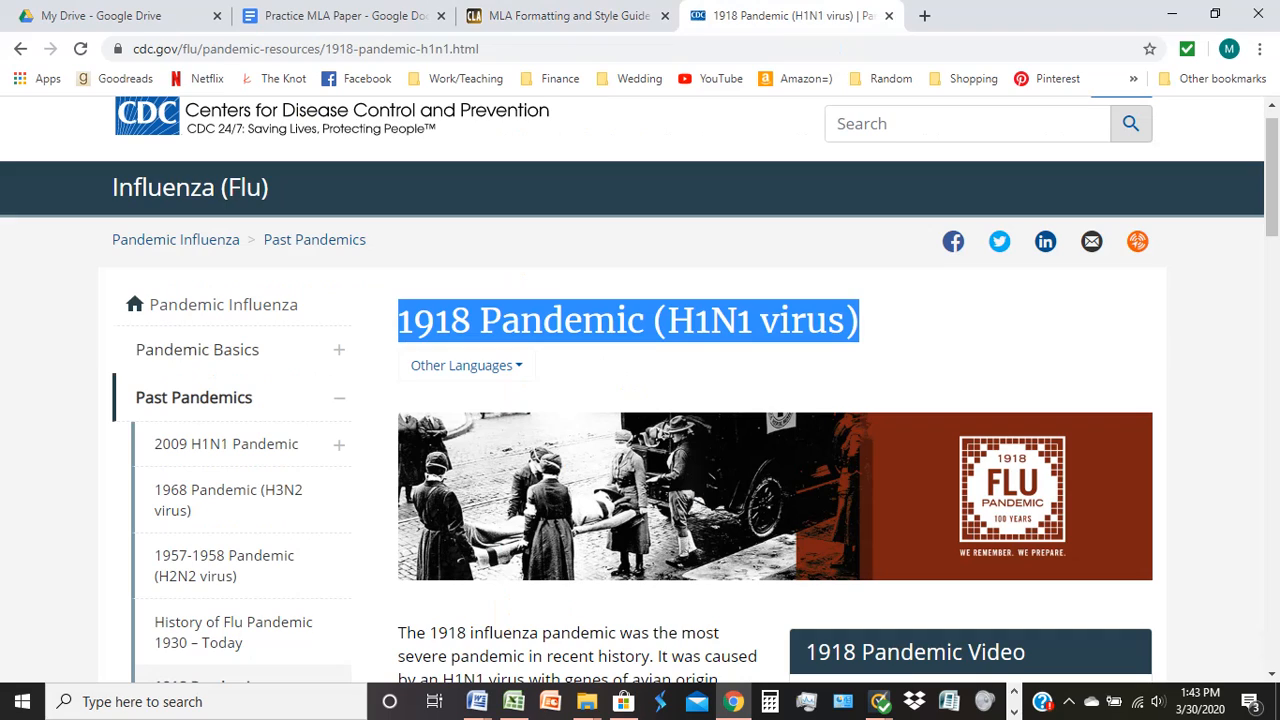
scroll(962, 578, down, 10)
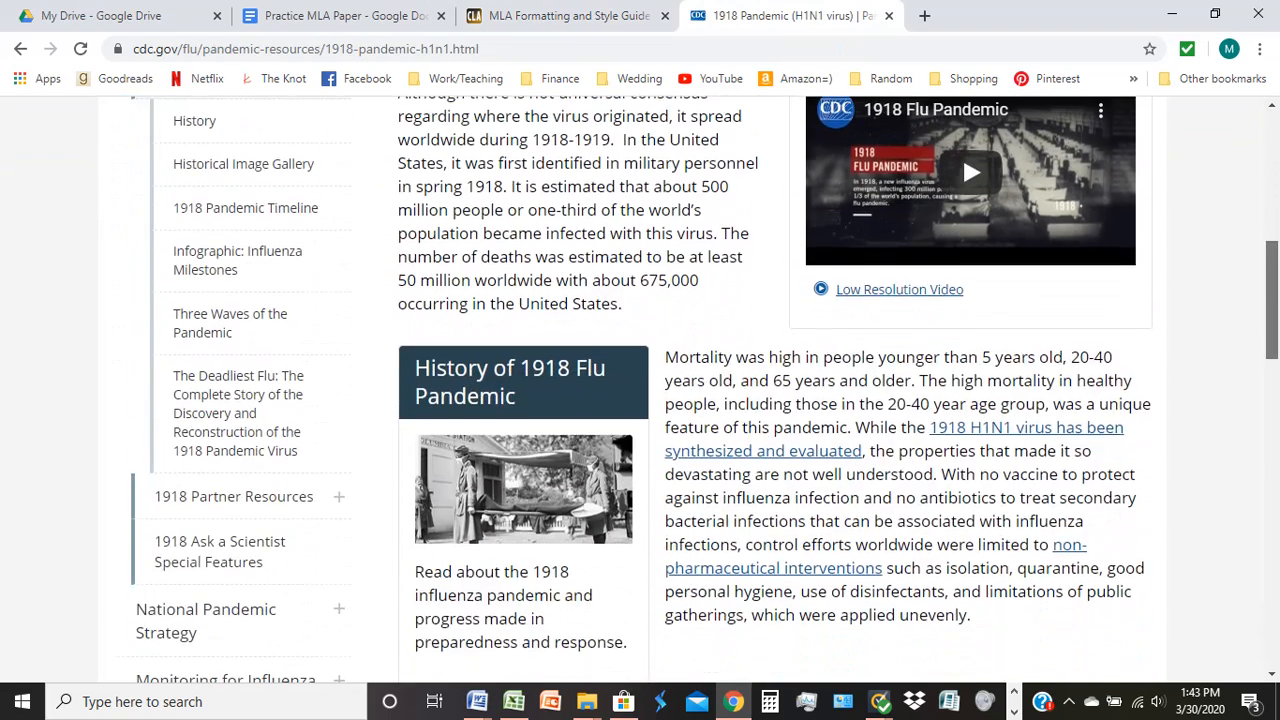
scroll(962, 578, down, 15)
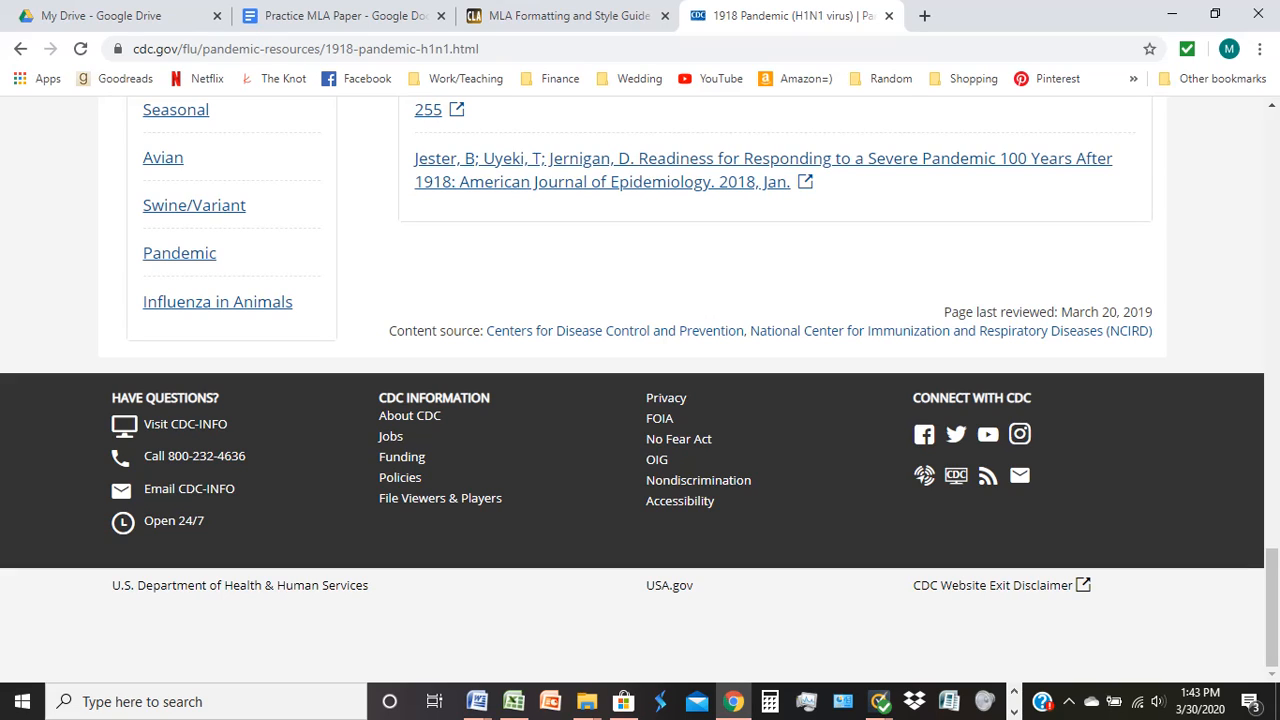
drag(371, 586, 110, 587)
key(ctrl+c)
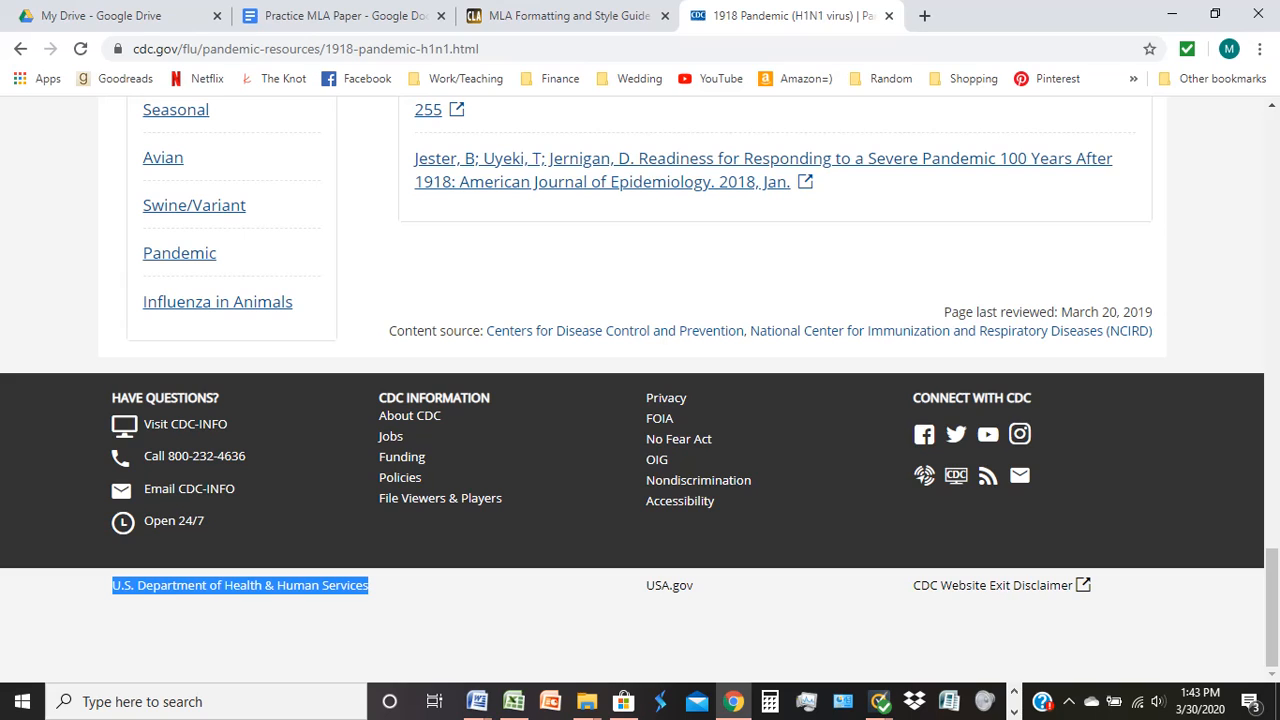
click(335, 16)
key(ctrl+v)
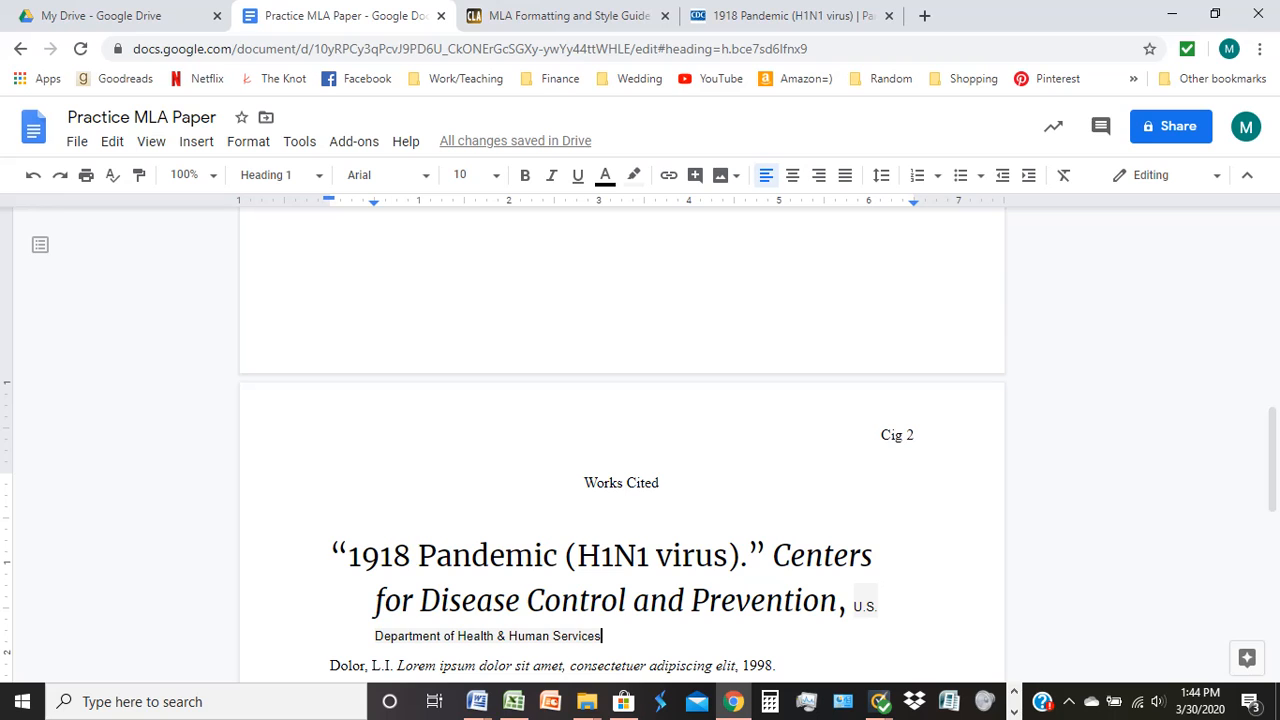
- Check the punctuation required after the publisher on Purdue OWL and add a comma after the publisher's name
key(ctrl+Tab)
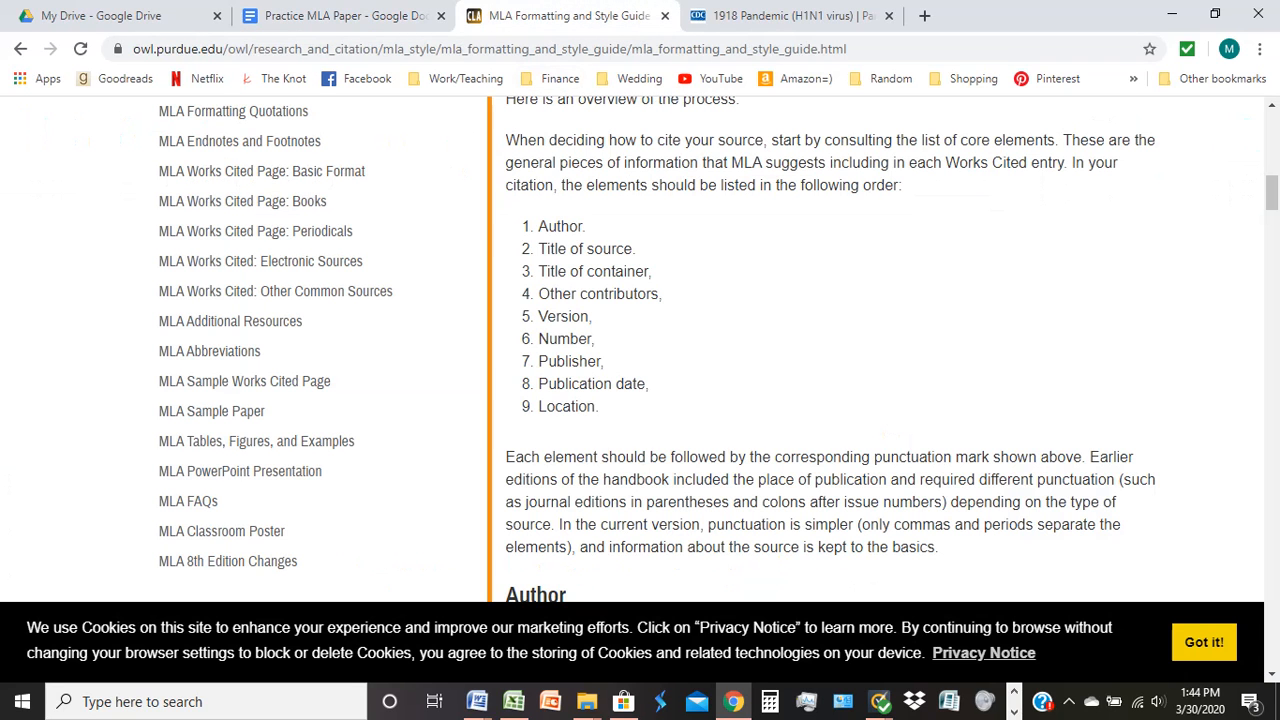
key(ctrl+shift+Tab)
text(.)
key(BackSpace)
text(,)
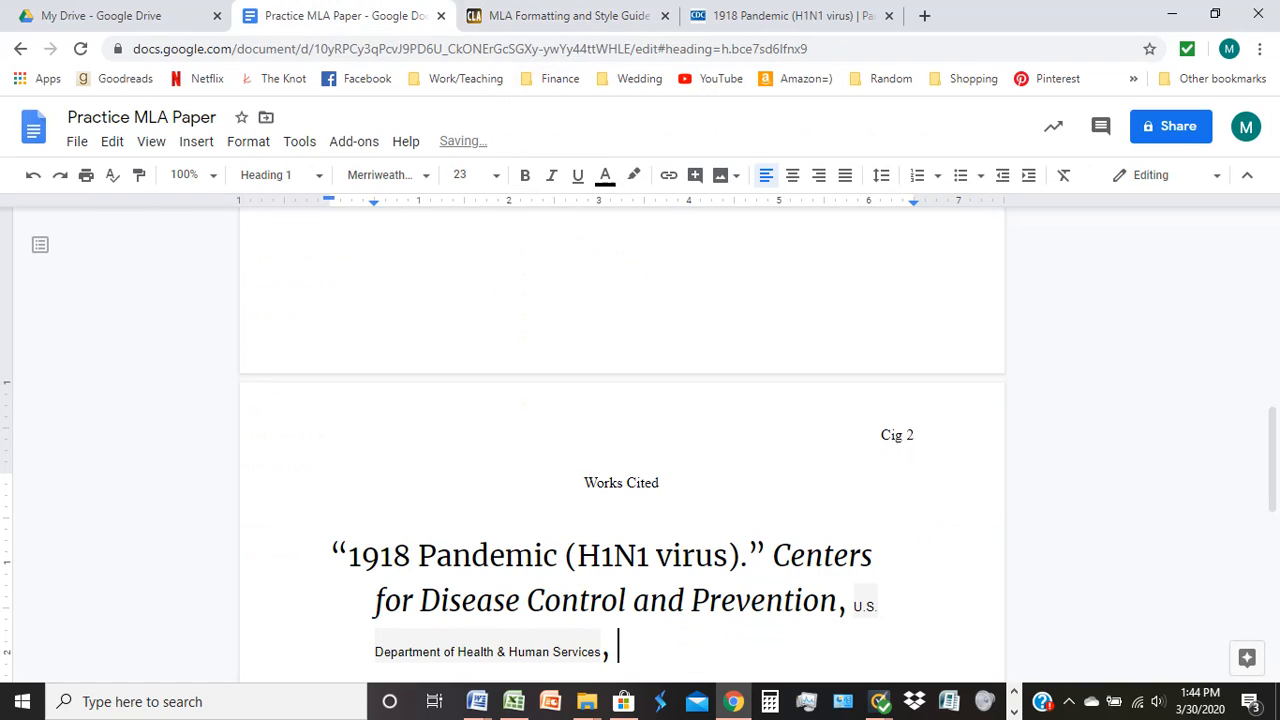
- Copy the last-reviewed date "March 20, 2019" from the CDC page and paste it after the publisher in the citation
key(ctrl+Tab)
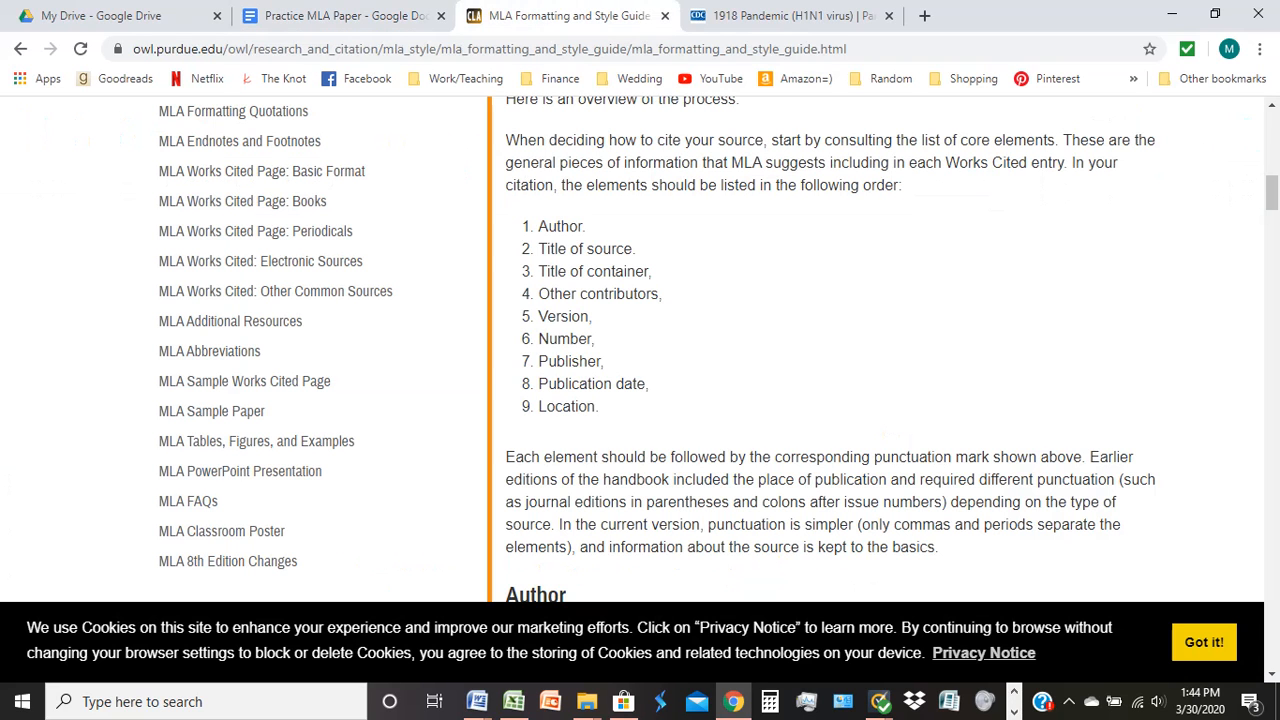
key(ctrl+Tab)
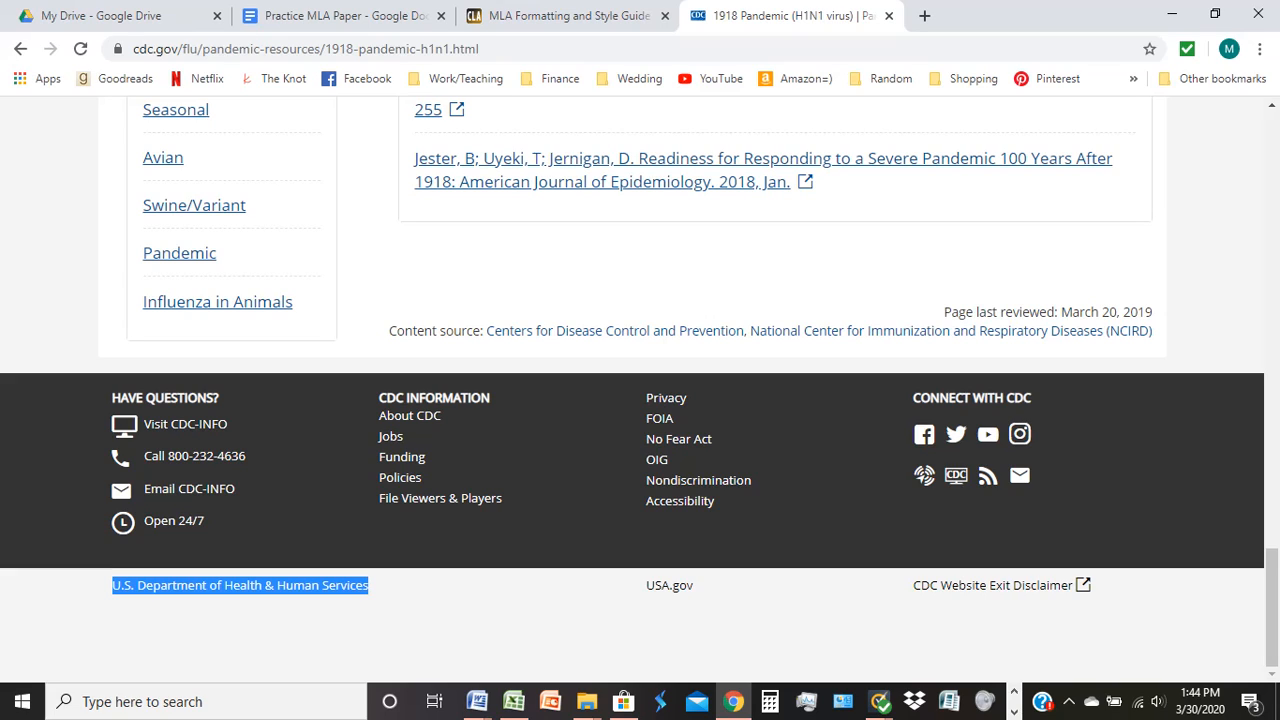
drag(1153, 312, 1060, 312)
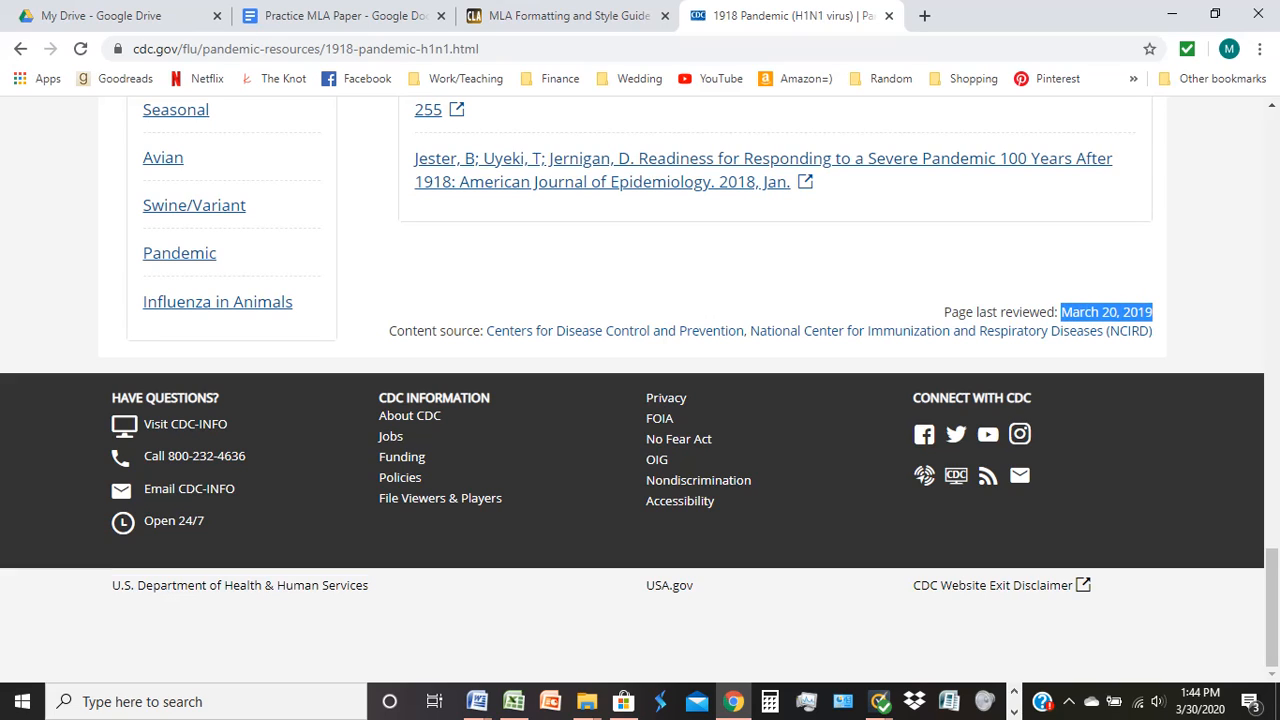
key(ctrl+c)
key(ctrl+2)
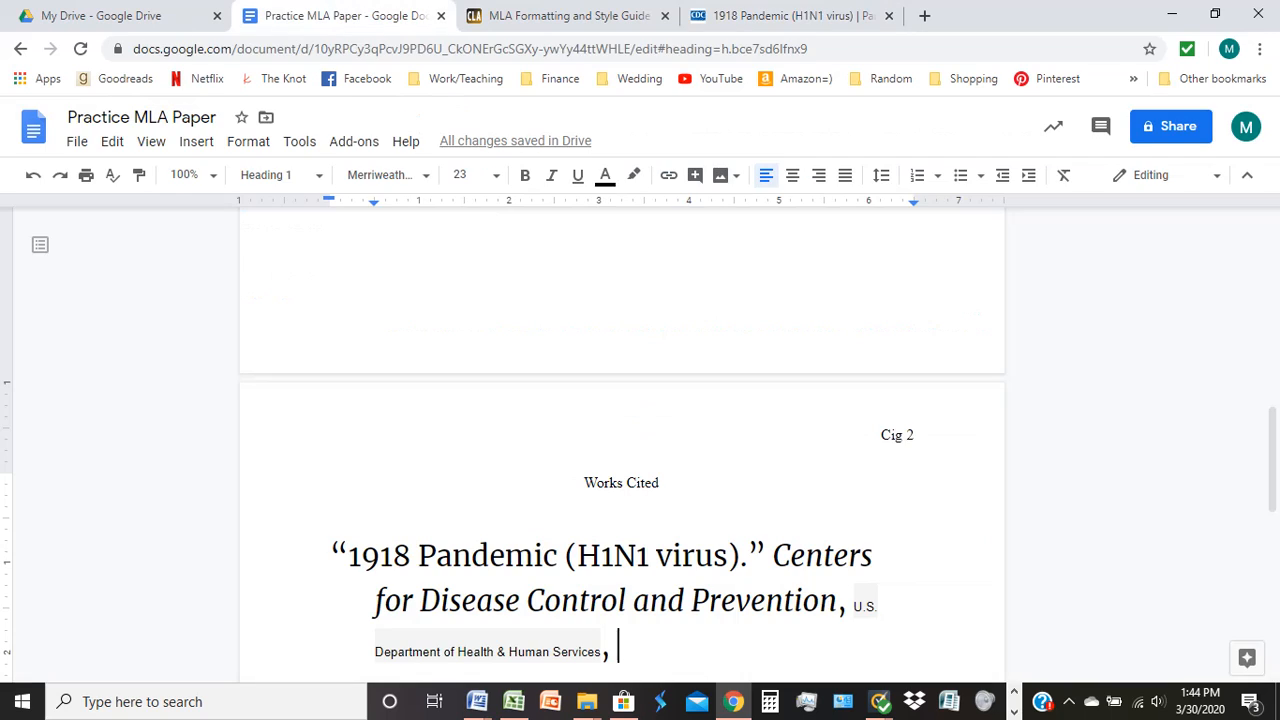
key(ctrl+v)
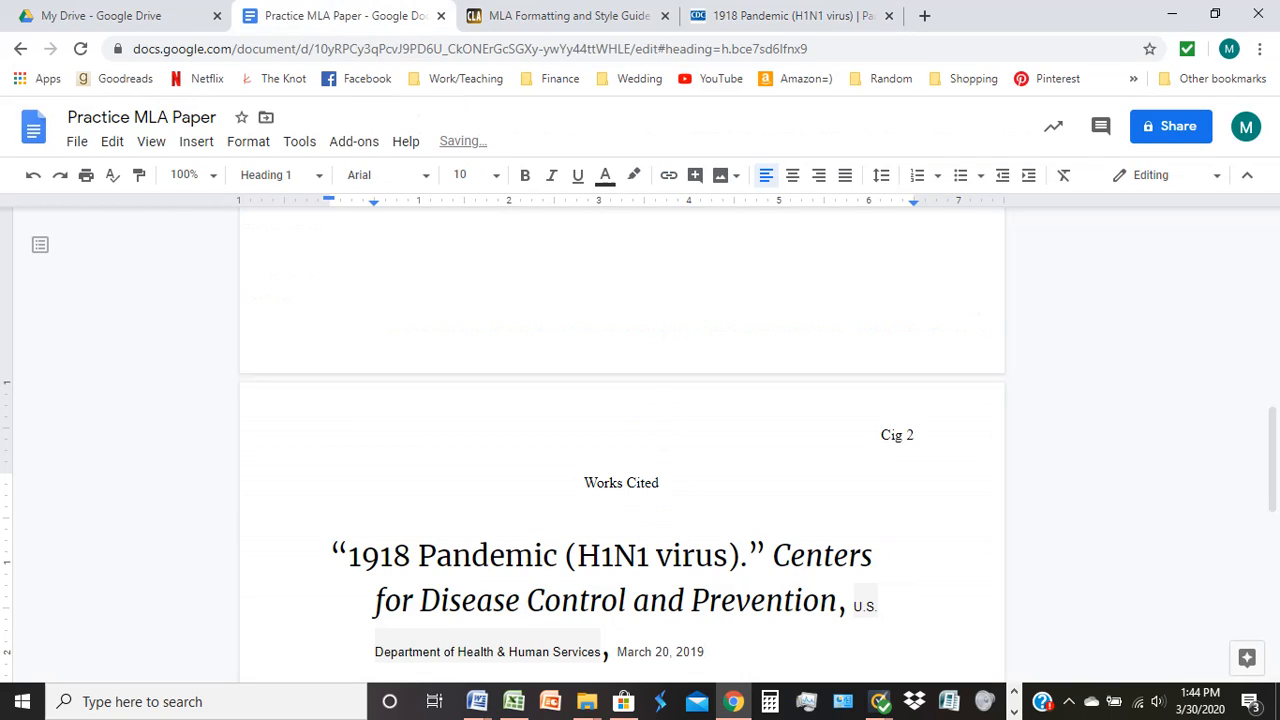
- Rearrange the publication date in the citation into MLA day-month-year order as "20 March 2019"
key(Left)
key(Left)
key(Left)
key(Left)
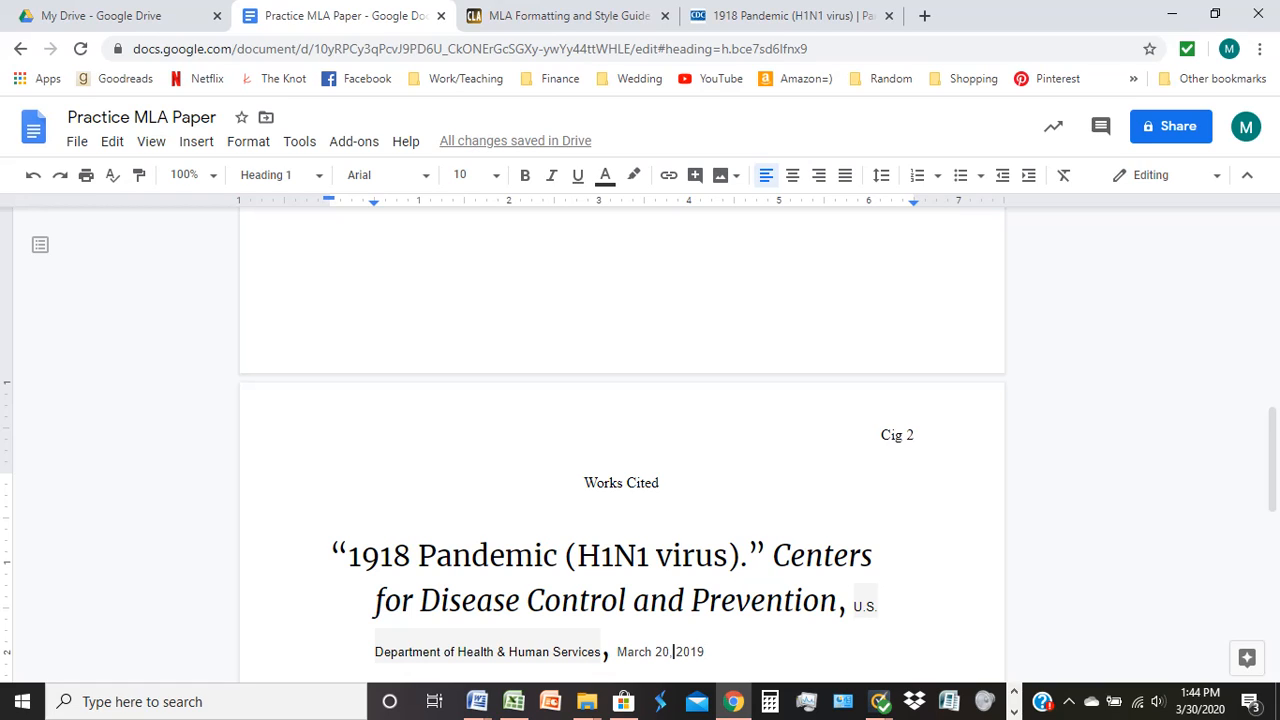
key(BackSpace)
key(BackSpace)
key(BackSpace)
key(BackSpace)
key(BackSpace)
key(Left)
key(Left)
key(Left)
text(20)
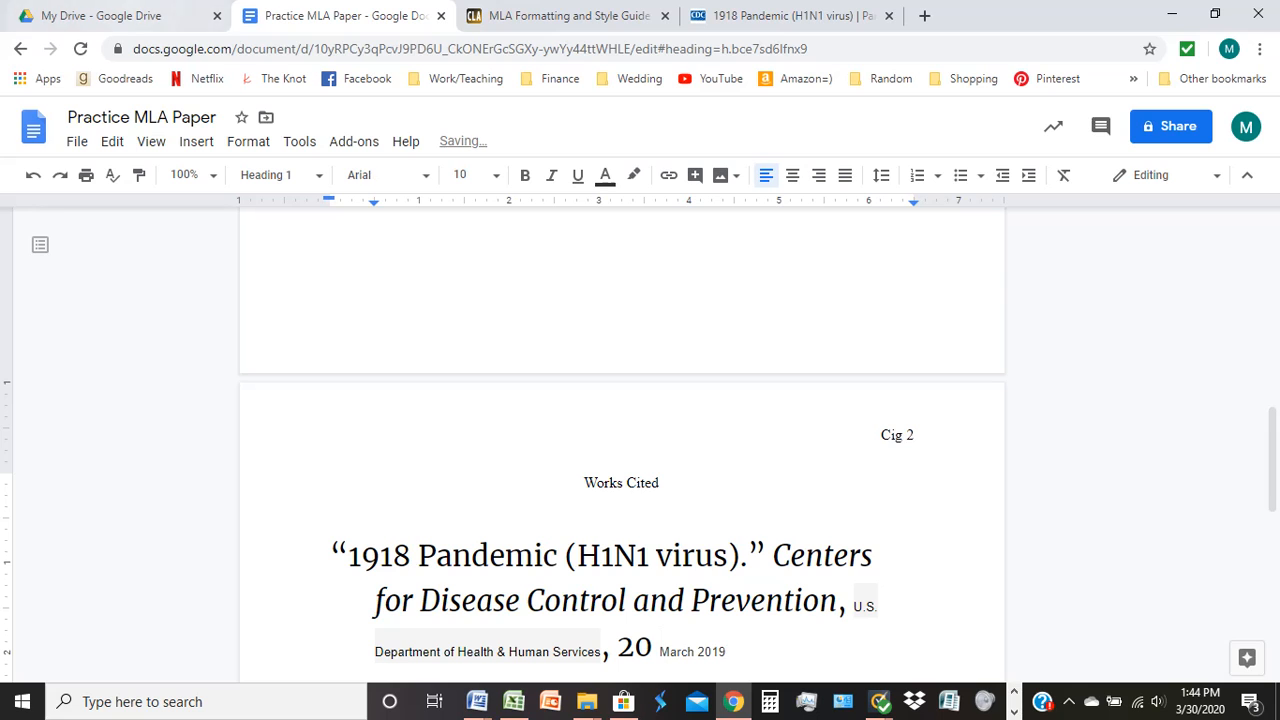
- Check the punctuation for the publication date on Purdue OWL and add a period after the date in the citation
key(ctrl+Tab)
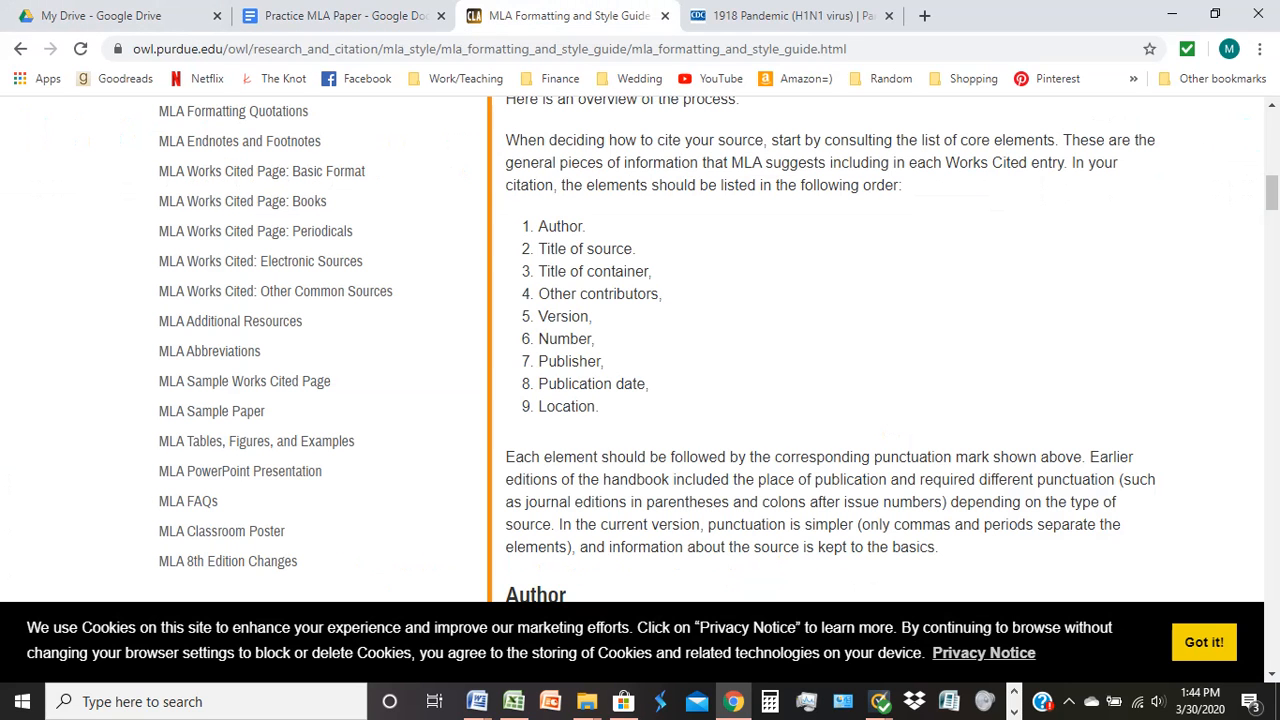
click(345, 16)
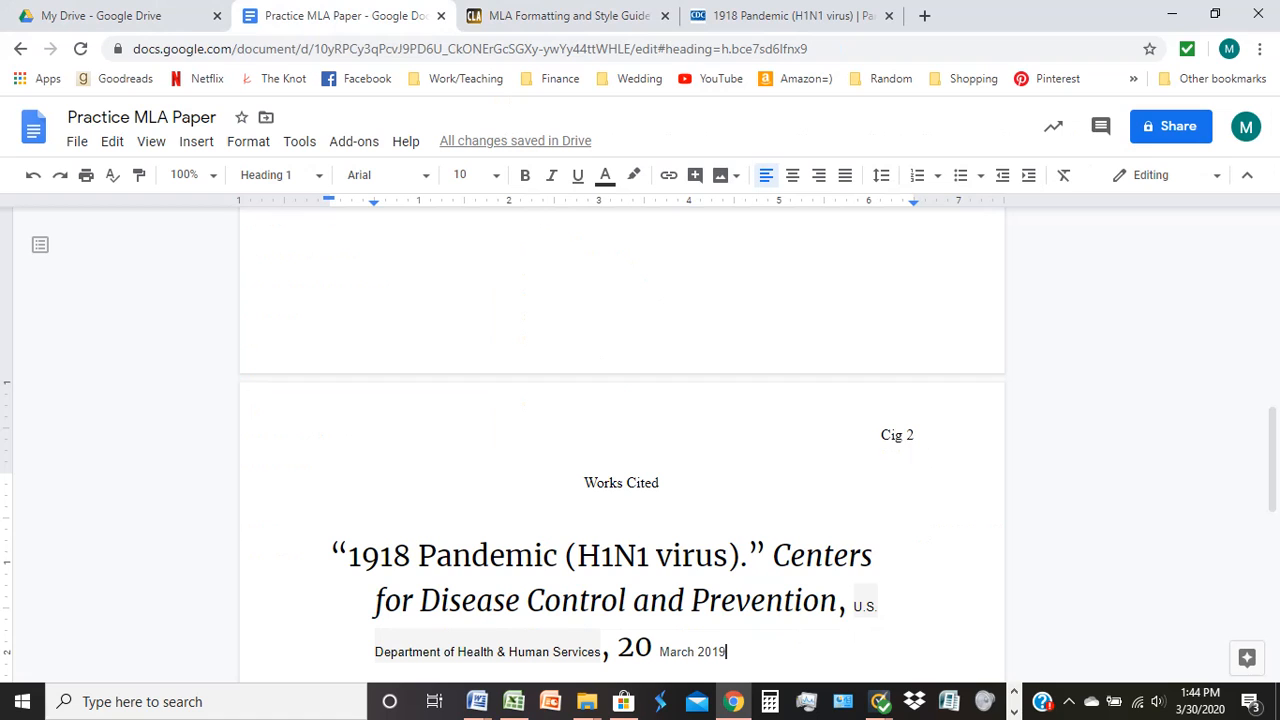
text(.)
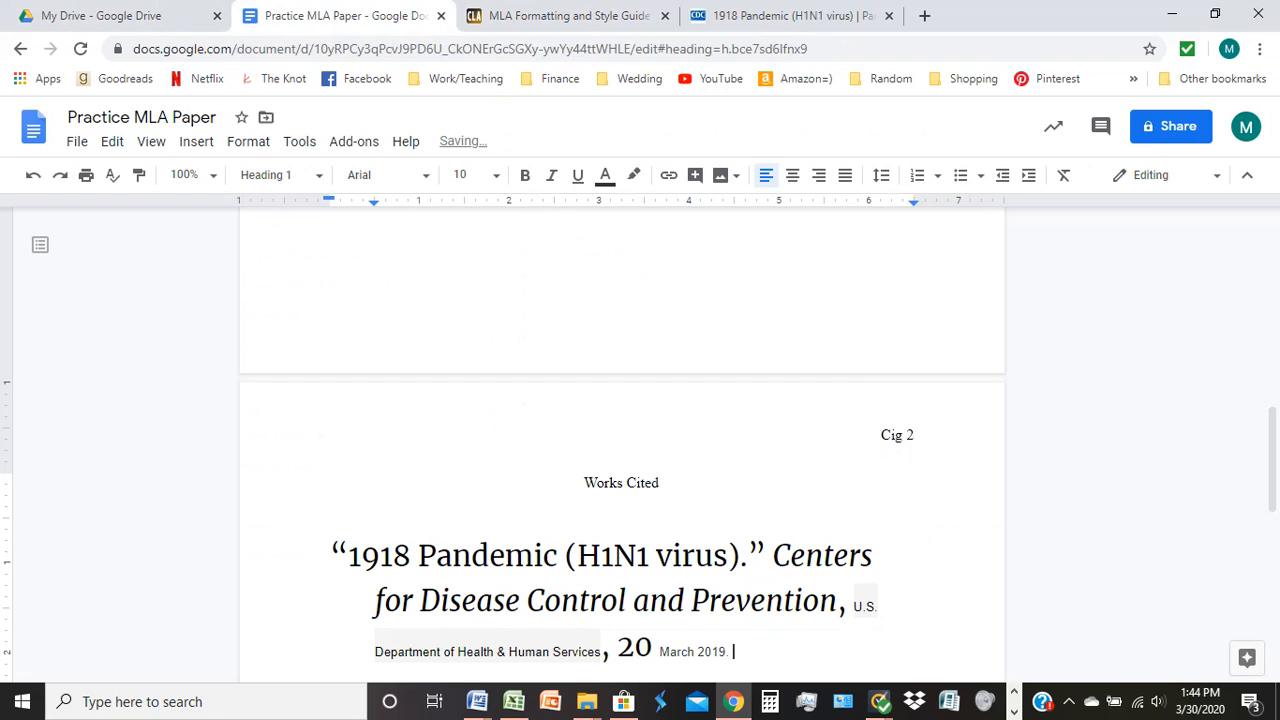
- Copy the CDC page's web address, paste it after the date followed by a period, and check the location punctuation on Purdue OWL
key(ctrl+Tab)
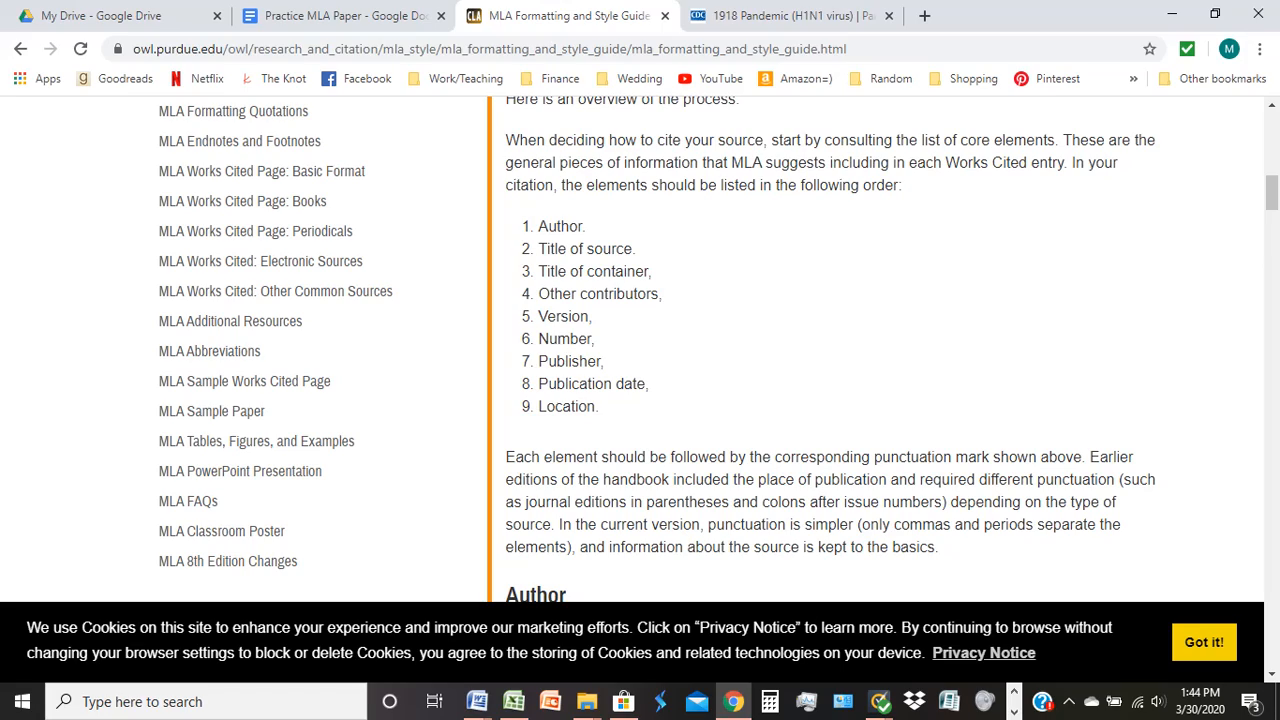
key(ctrl+Tab)
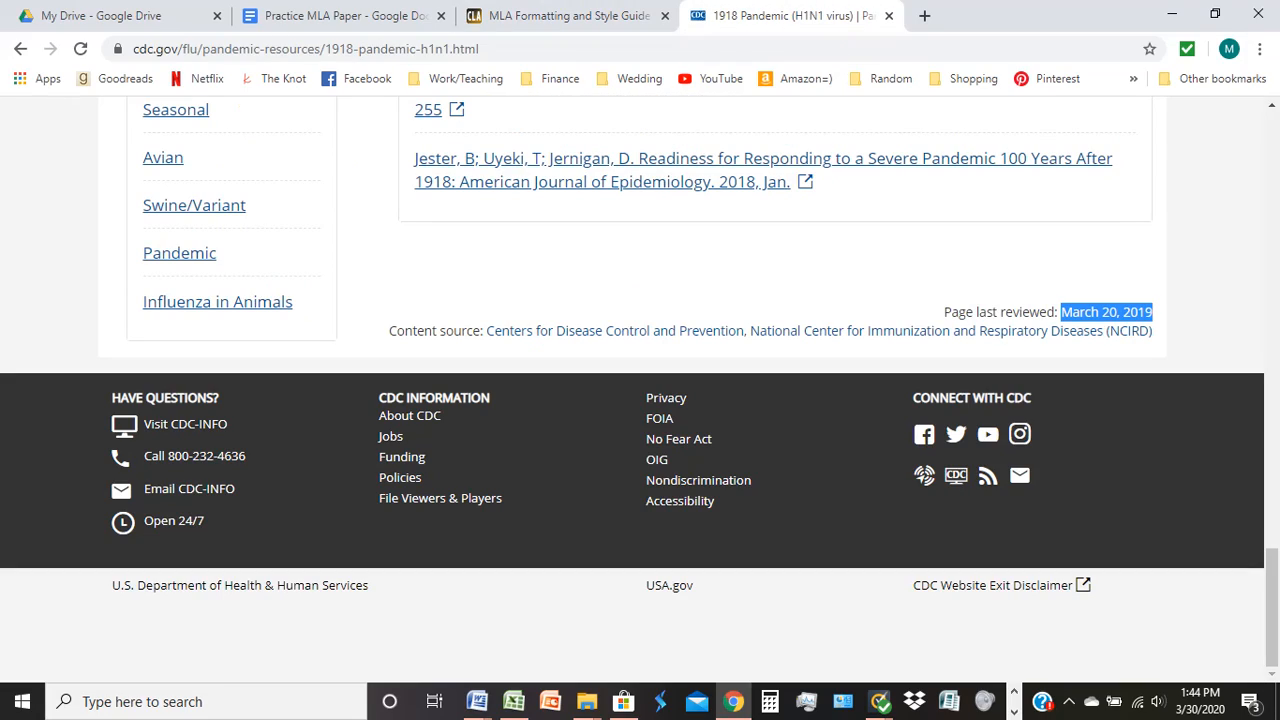
drag(1271, 607, 1271, 170)
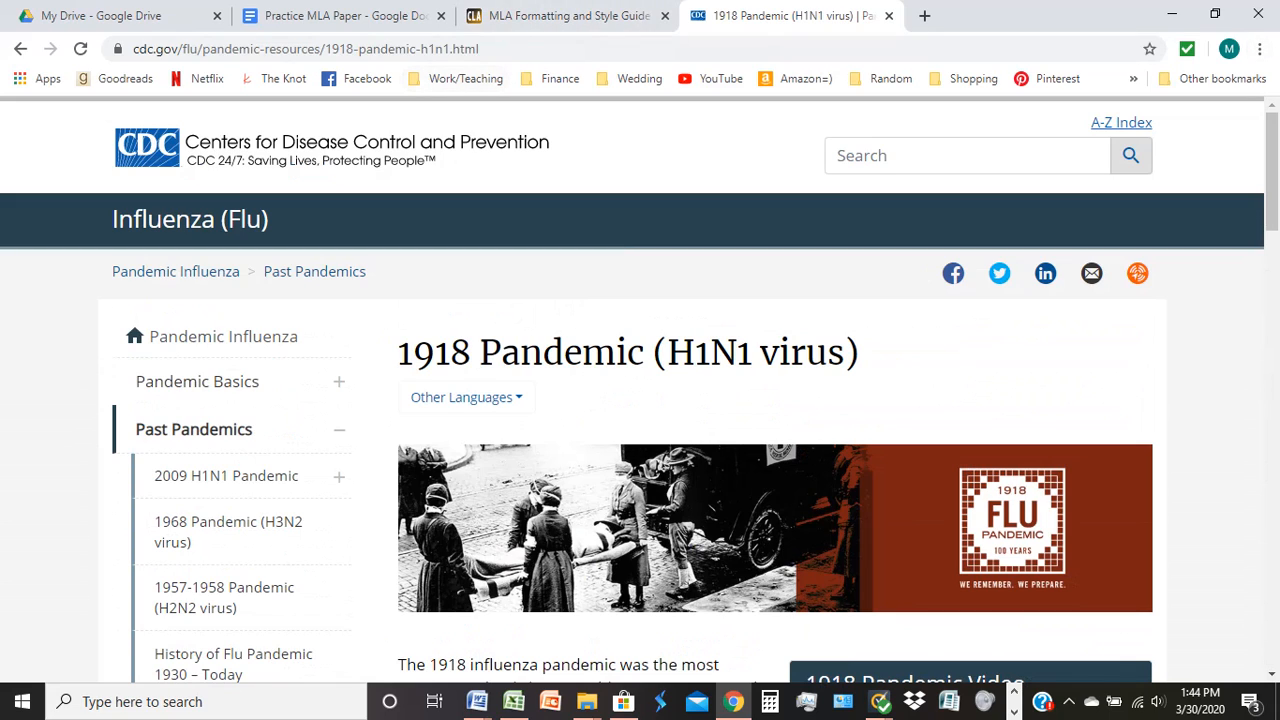
key(ctrl+l)
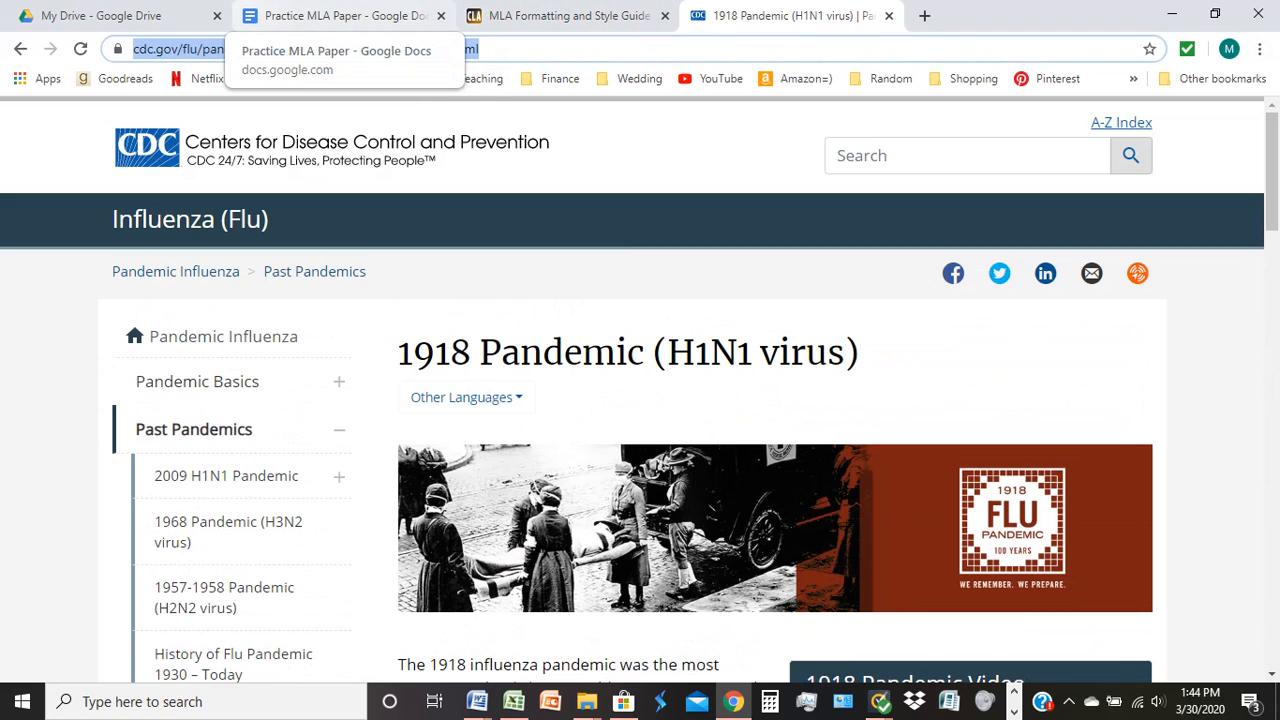
click(340, 16)
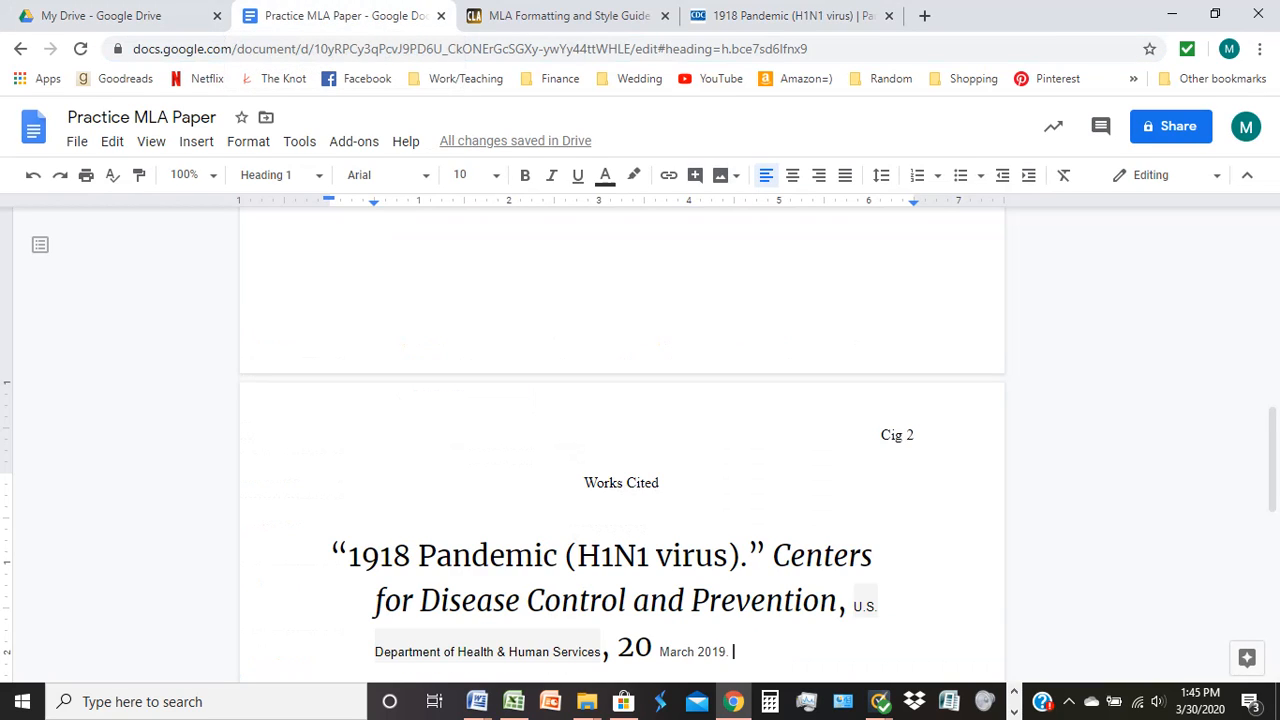
key(ctrl+v)
text(.)
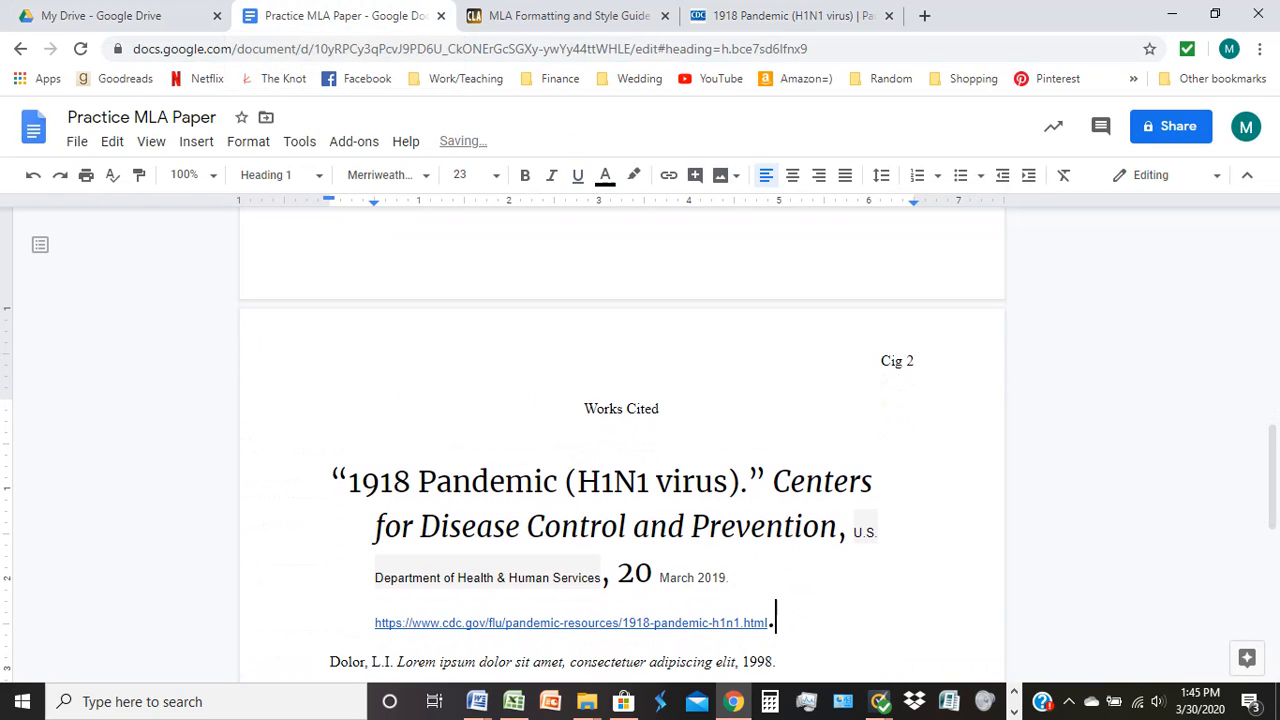
key(ctrl+Tab)
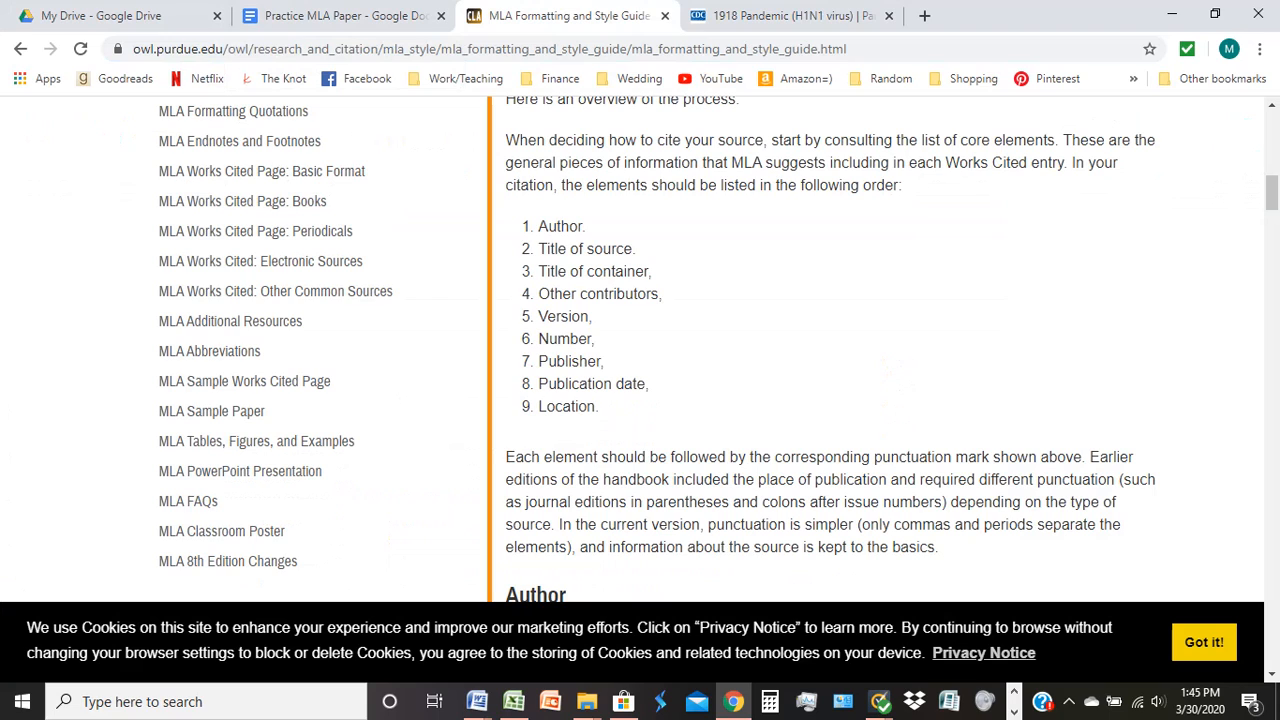
key(ctrl+shift+Tab)
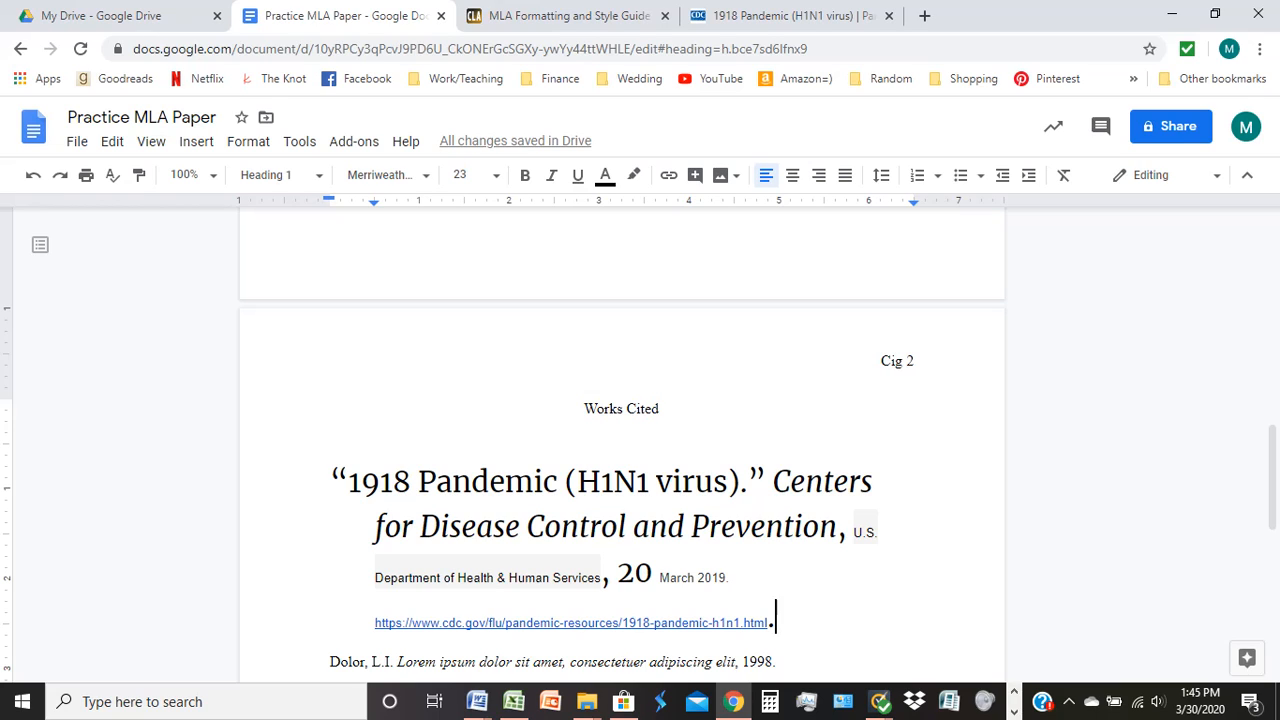
- Remove the hyperlink from the CDC web address in the citation
right_click(666, 622)
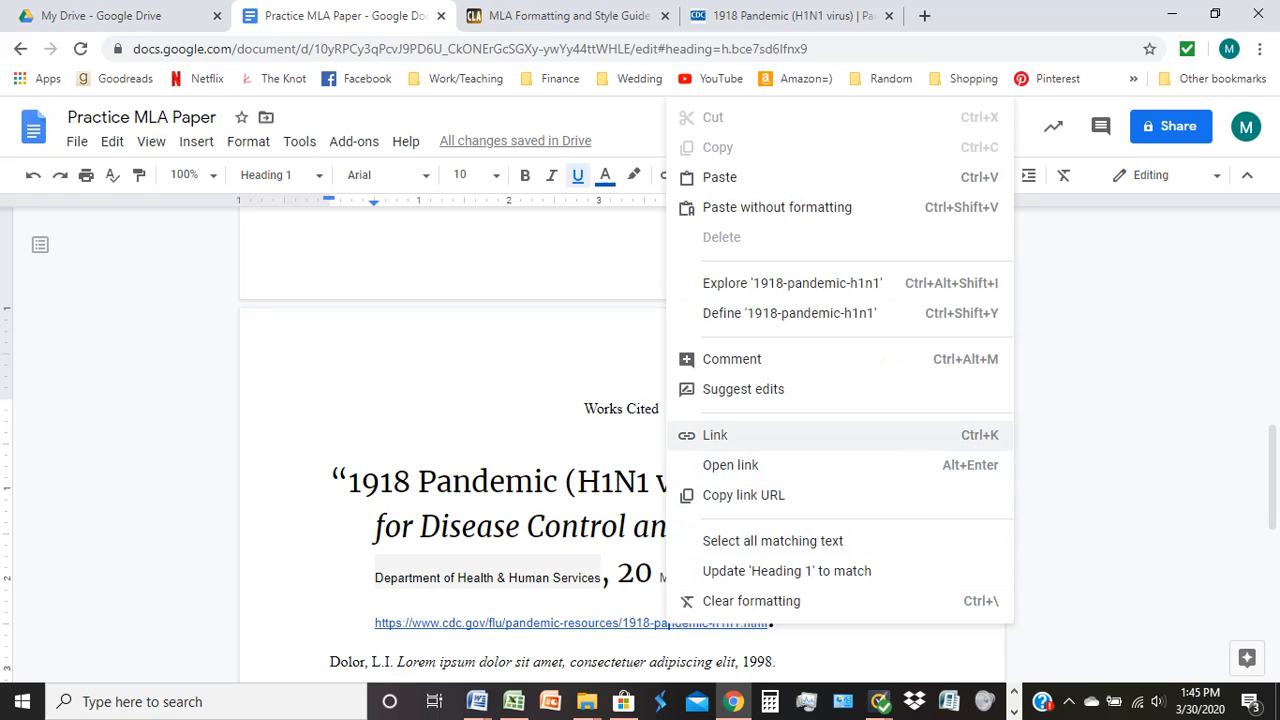
click(715, 435)
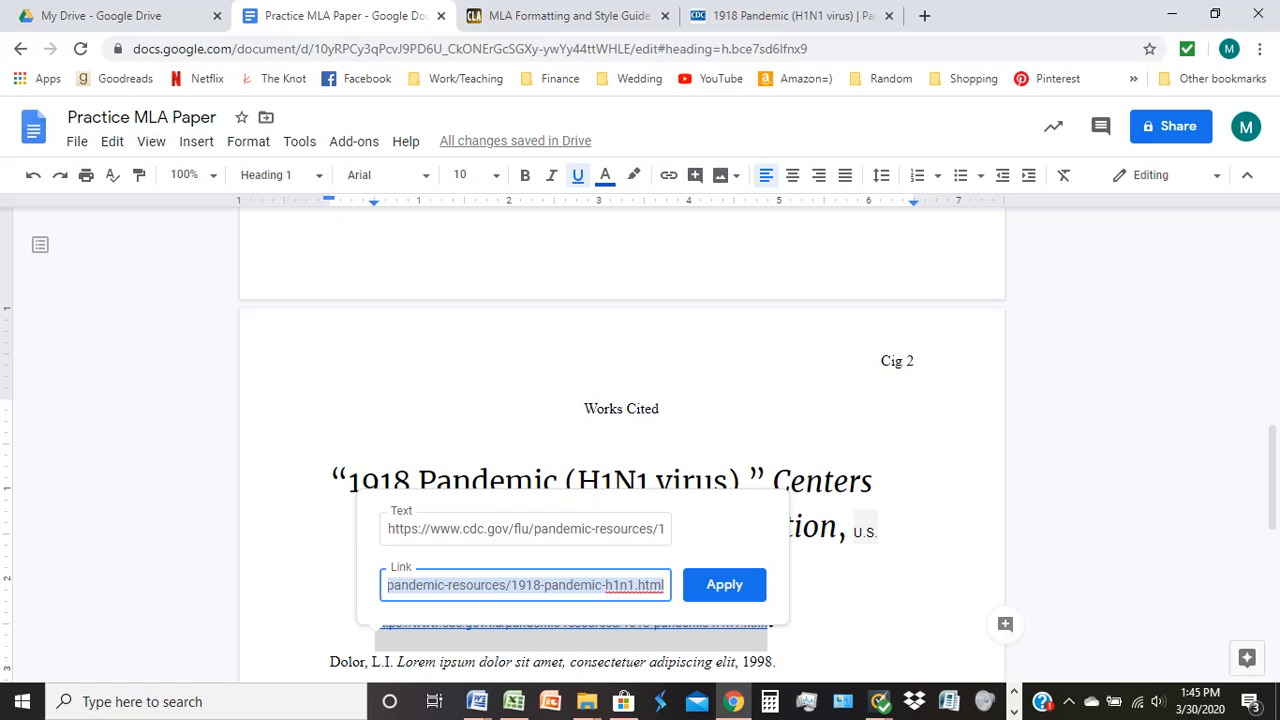
drag(1272, 478, 1272, 501)
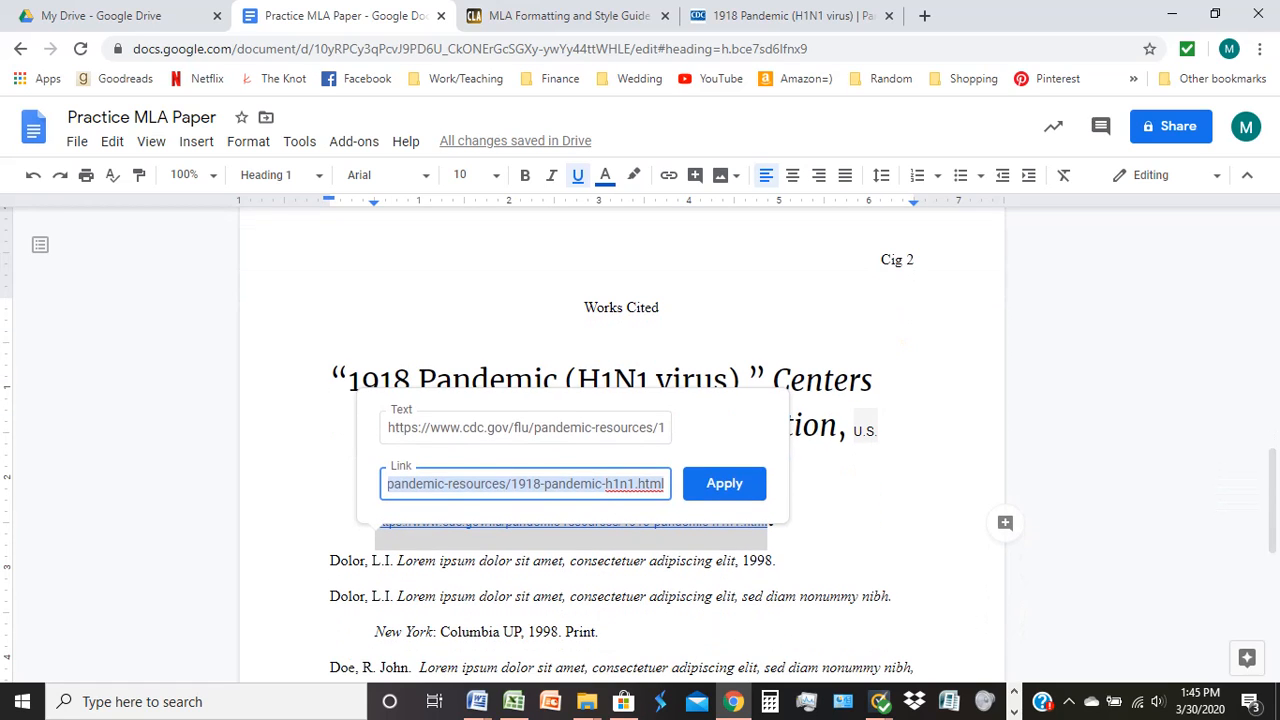
click(846, 475)
click(684, 521)
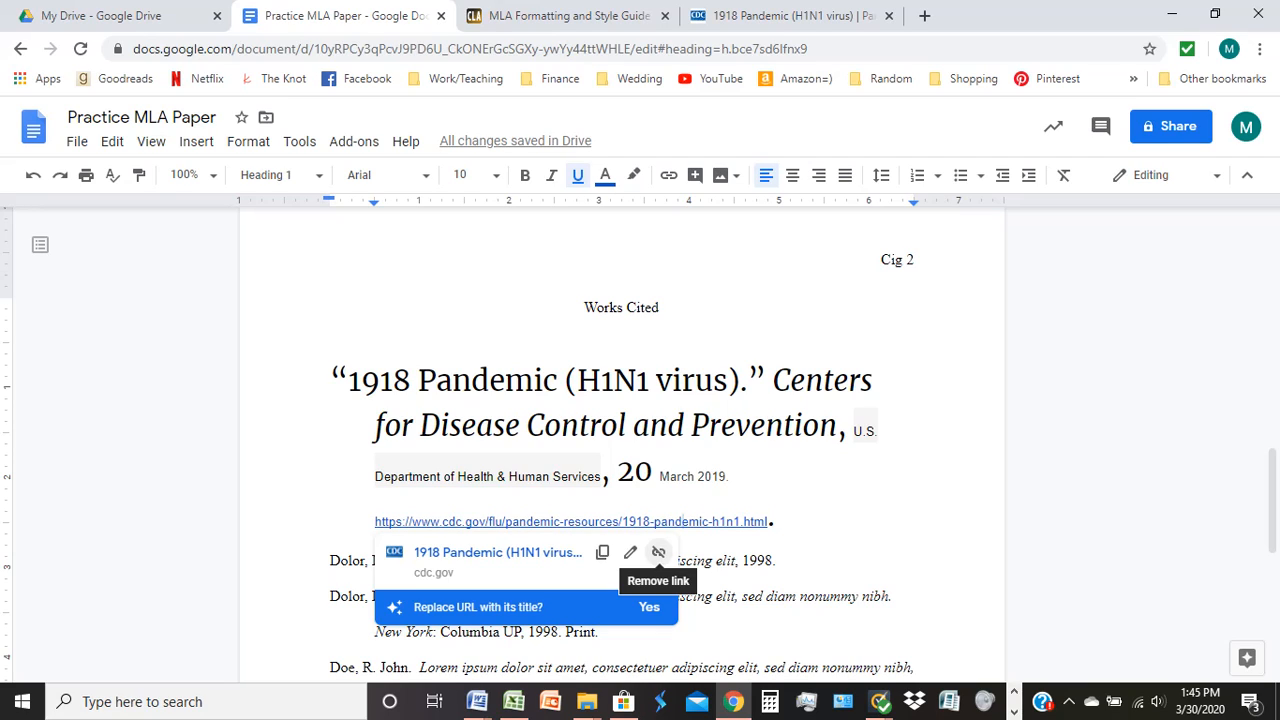
click(658, 552)
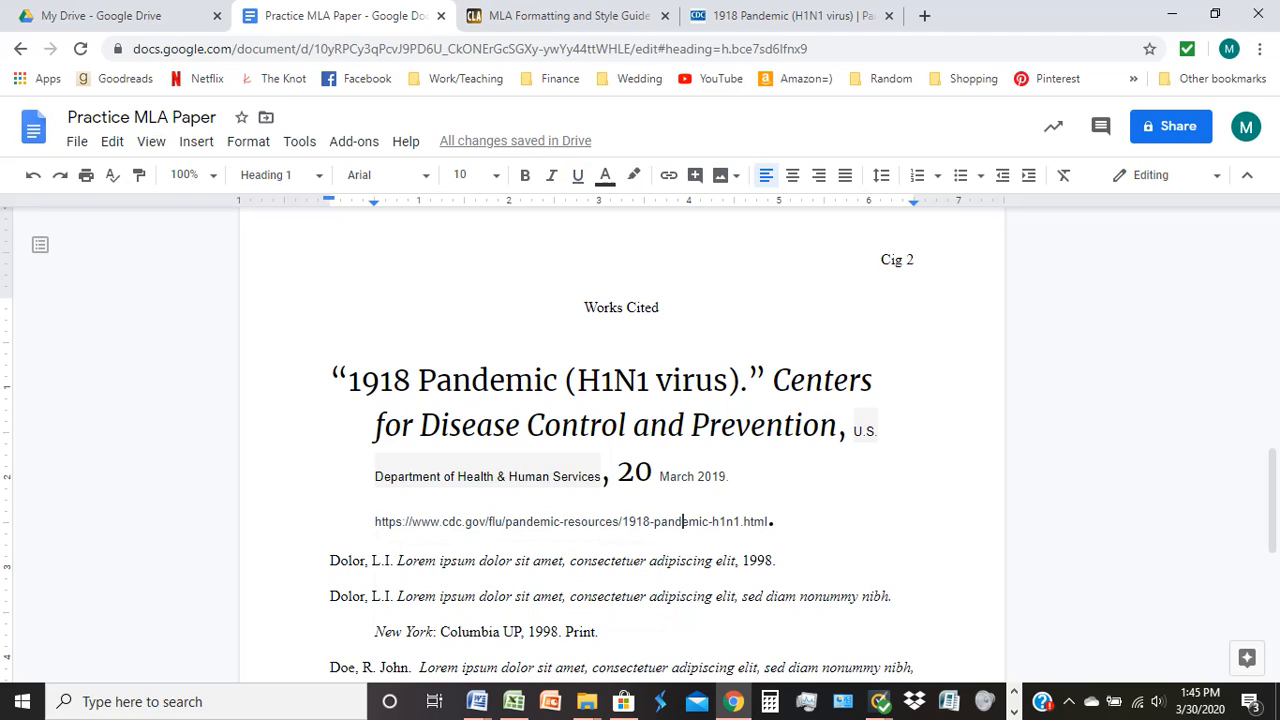
- Format the entire CDC citation in Times New Roman at size 12
drag(332, 381, 794, 524)
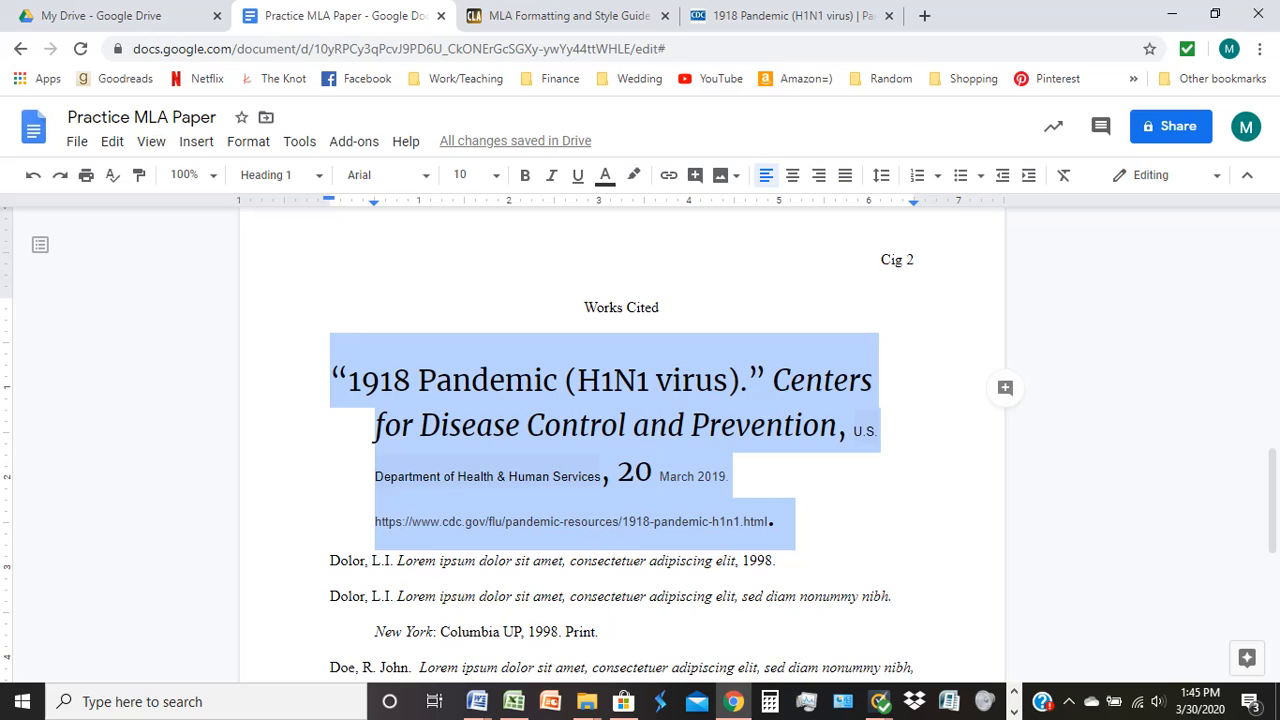
click(385, 175)
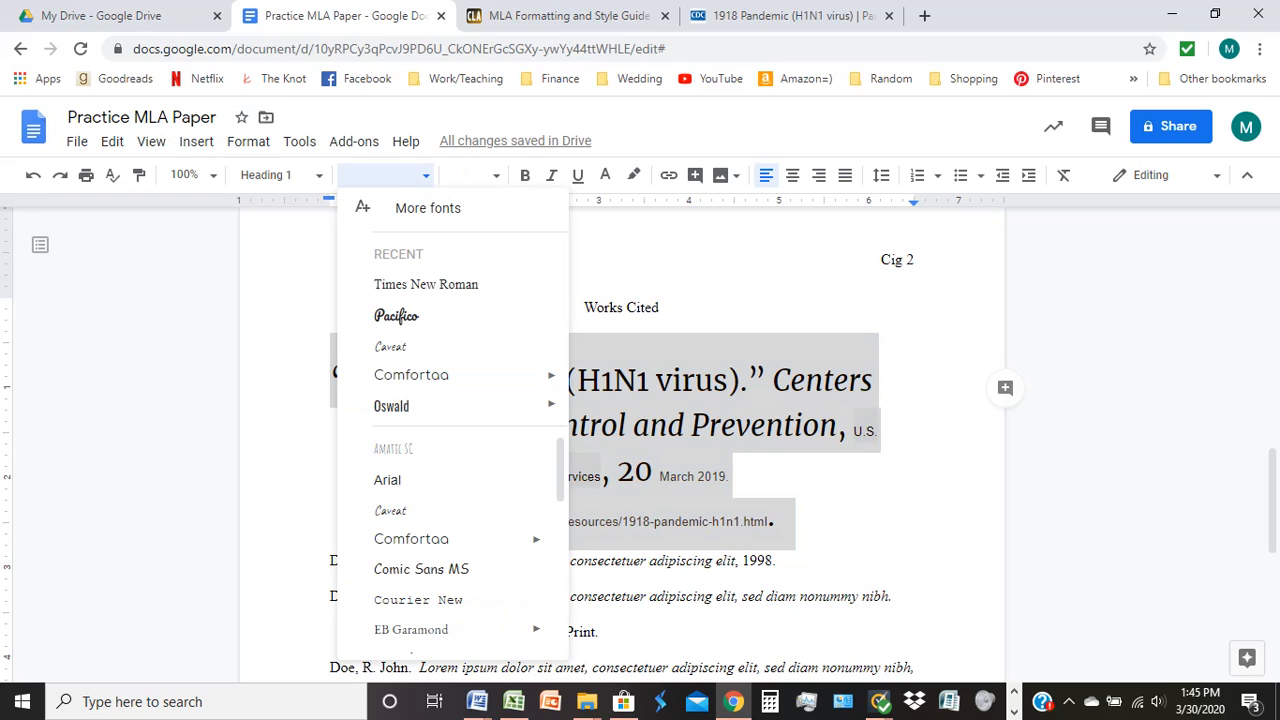
scroll(460, 540, down, 5)
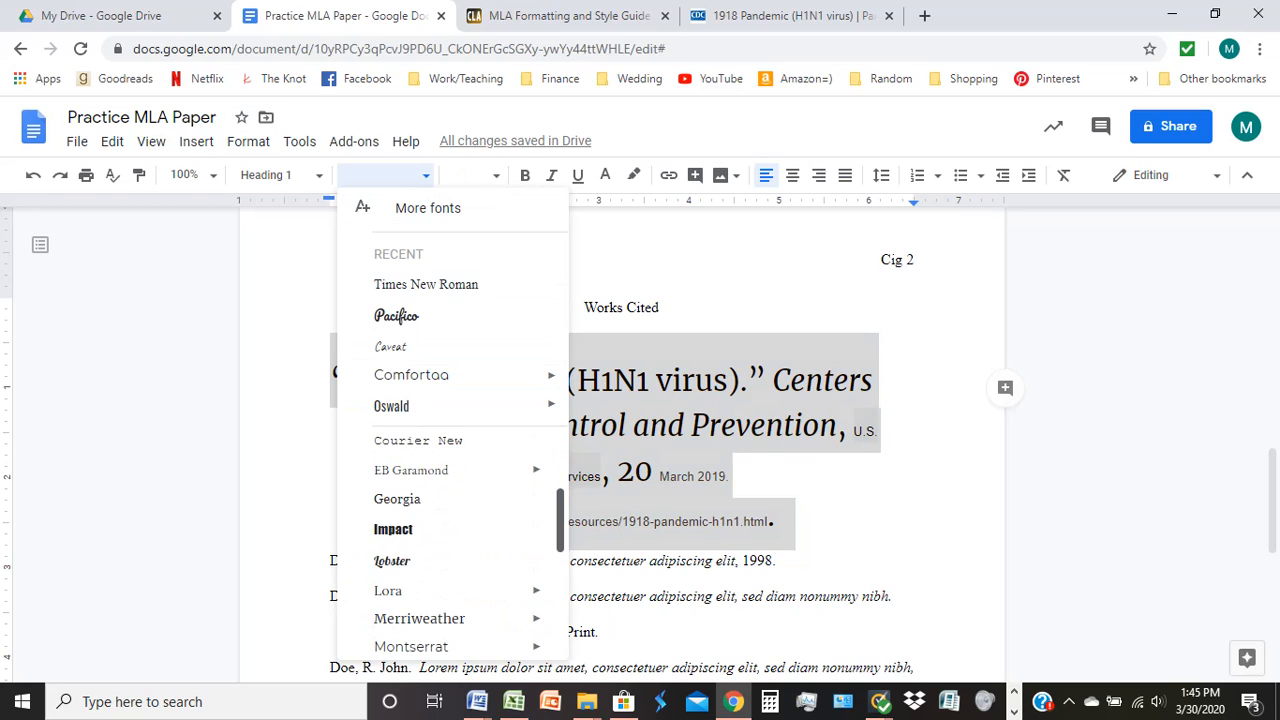
scroll(460, 560, down, 2)
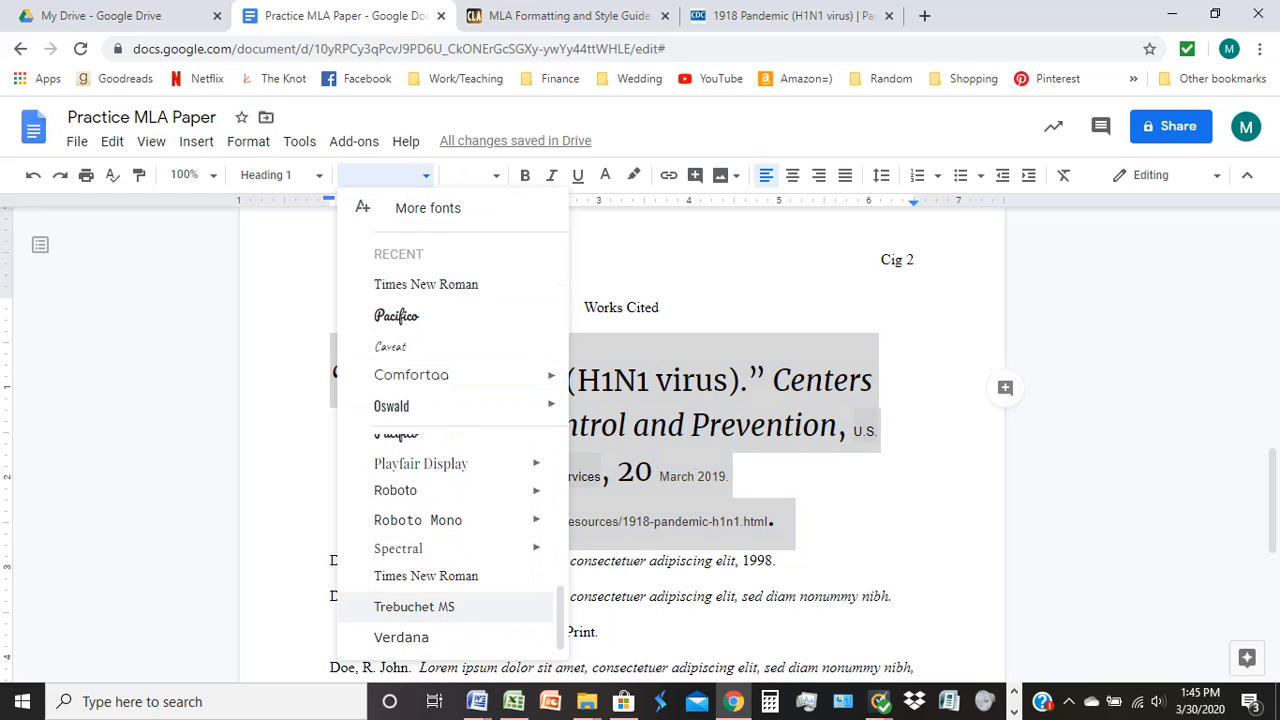
click(423, 574)
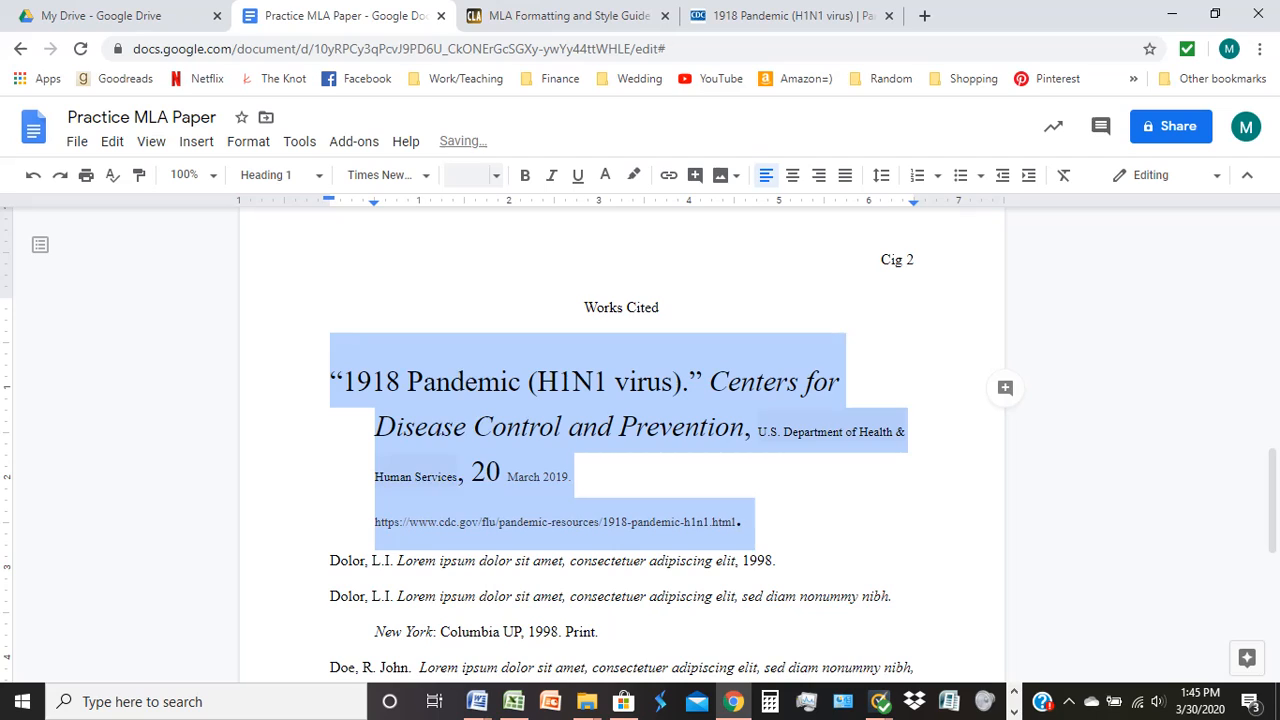
click(467, 175)
text(12)
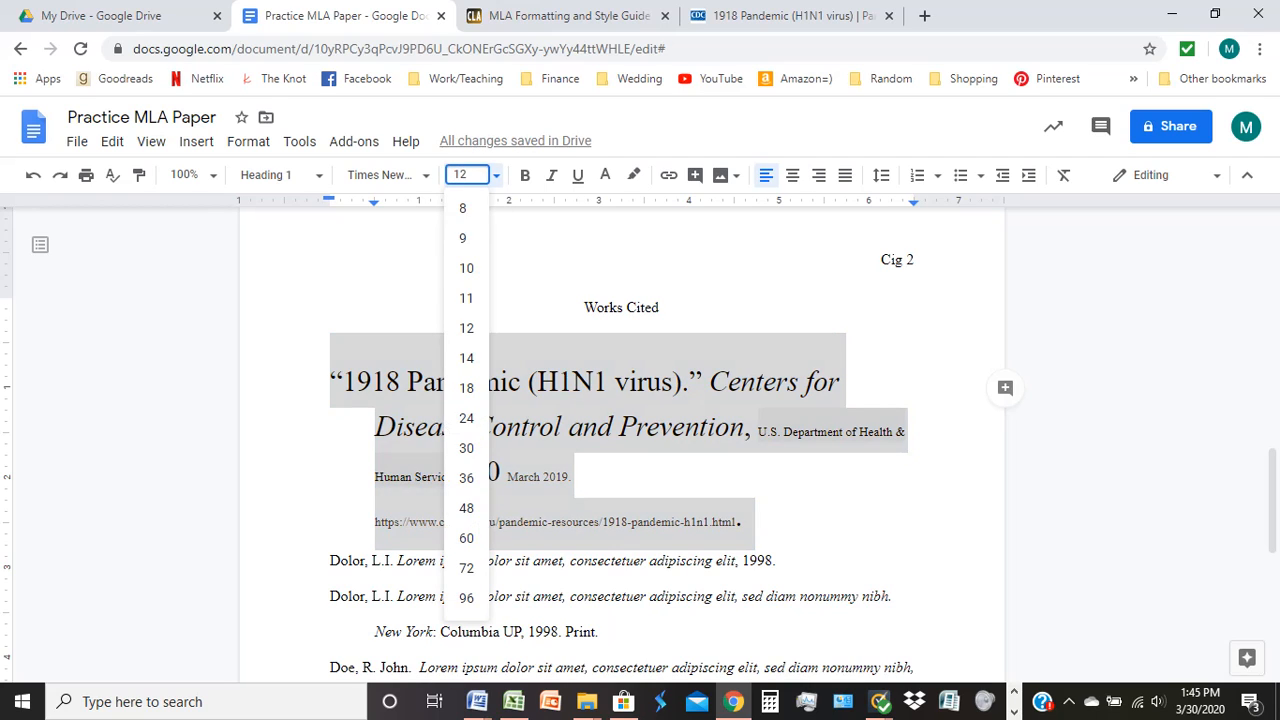
key(Return)
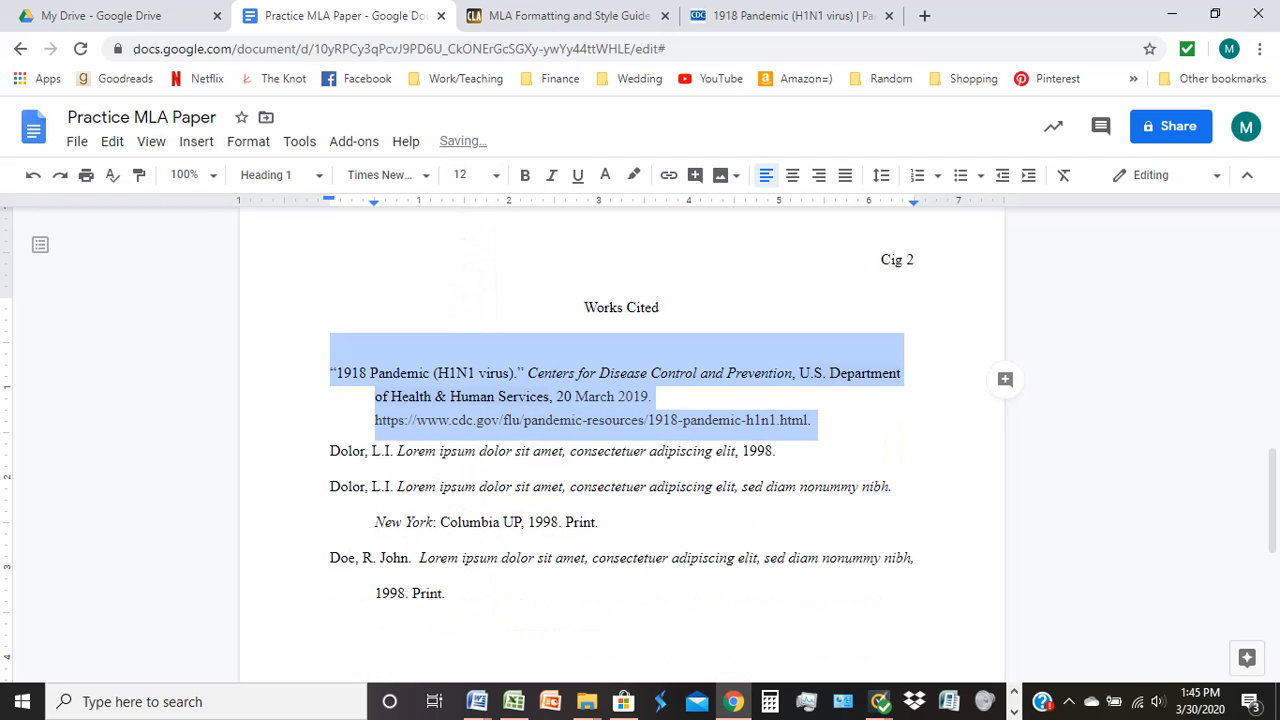
- Remove the extra gap between the Works Cited heading and the CDC citation, keeping the citation on its own left-aligned line
click(585, 308)
click(331, 373)
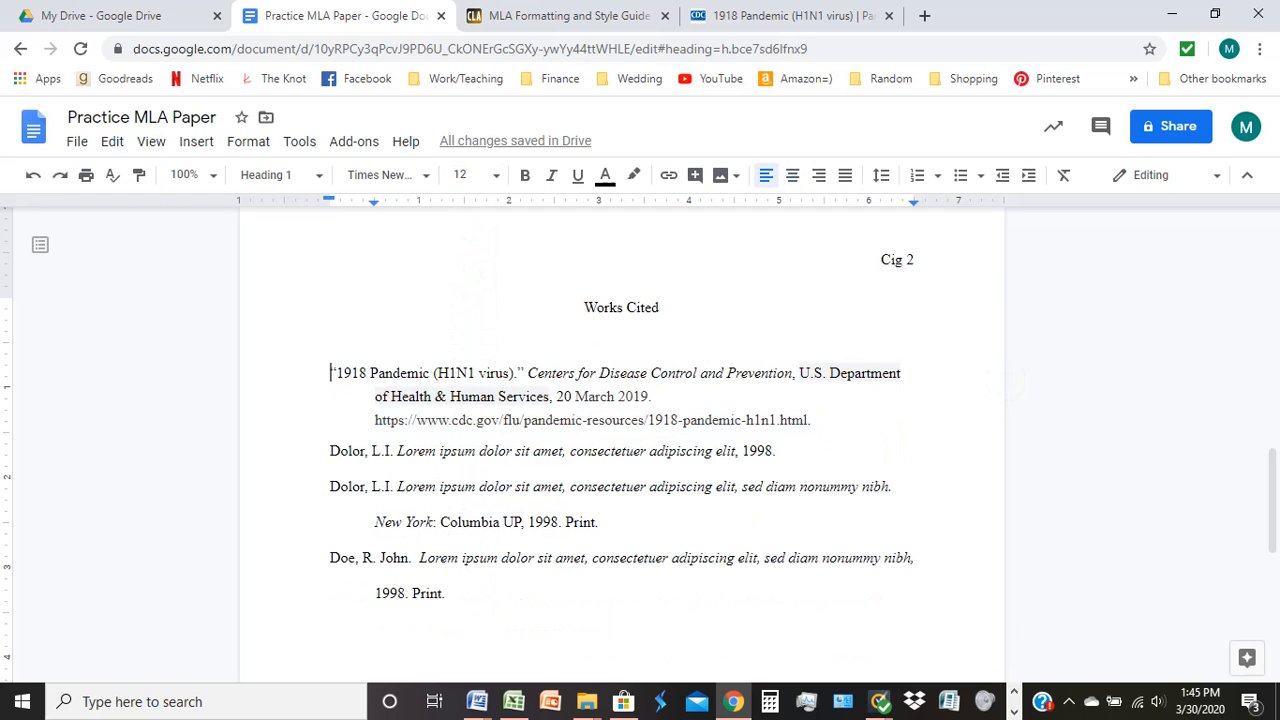
key(BackSpace)
key(BackSpace)
key(BackSpace)
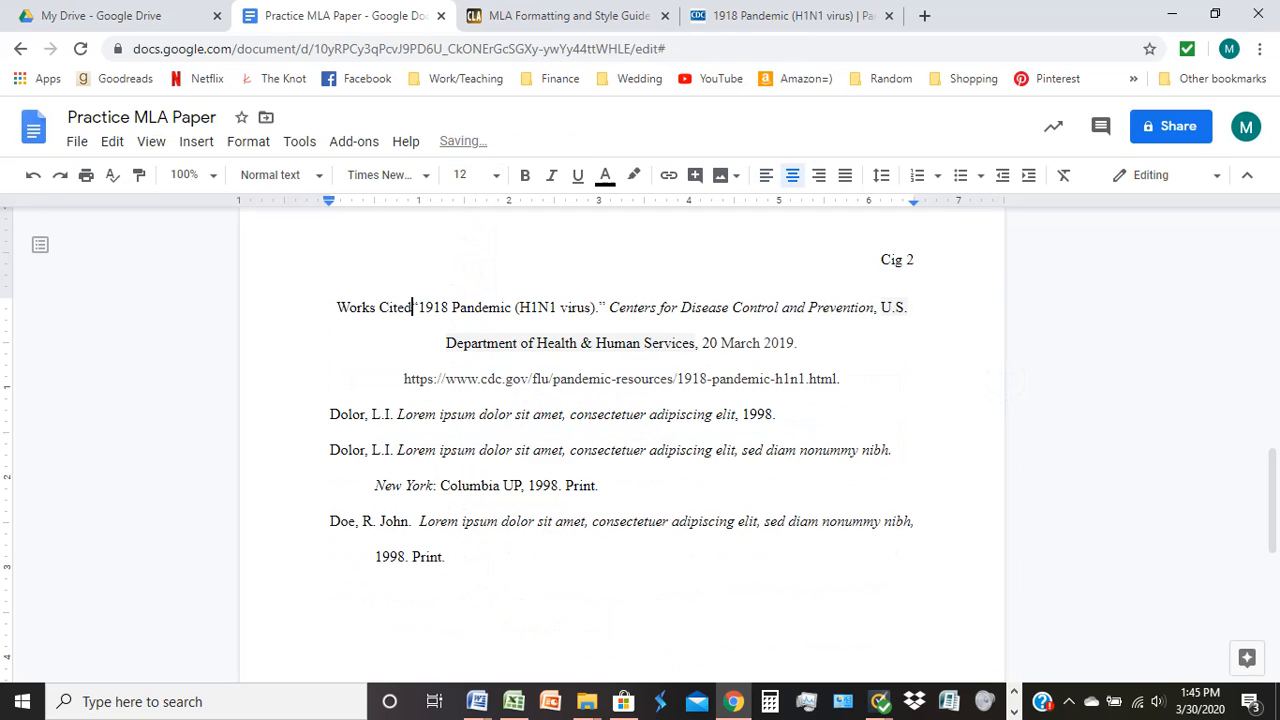
key(Return)
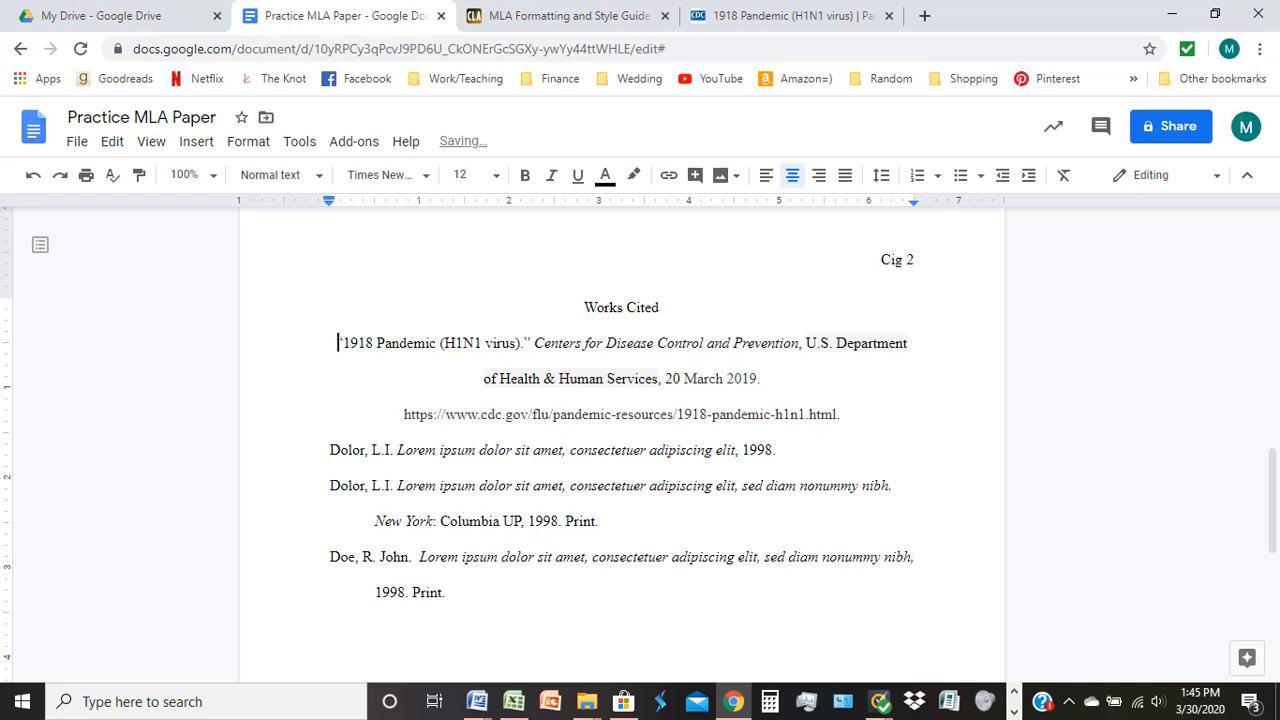
key(ctrl+shift+l)
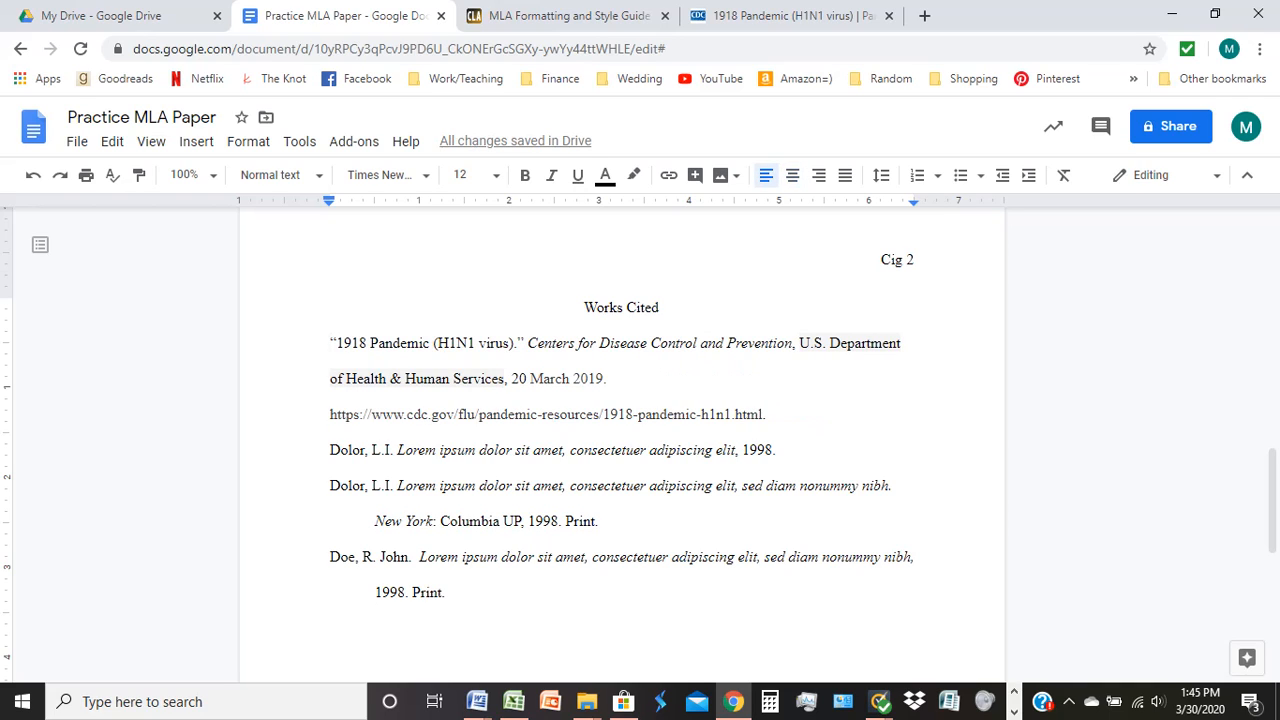
- Remove the hyperlink from the publisher name "U.S. Department of Health & Human Services" in the citation
right_click(835, 343)
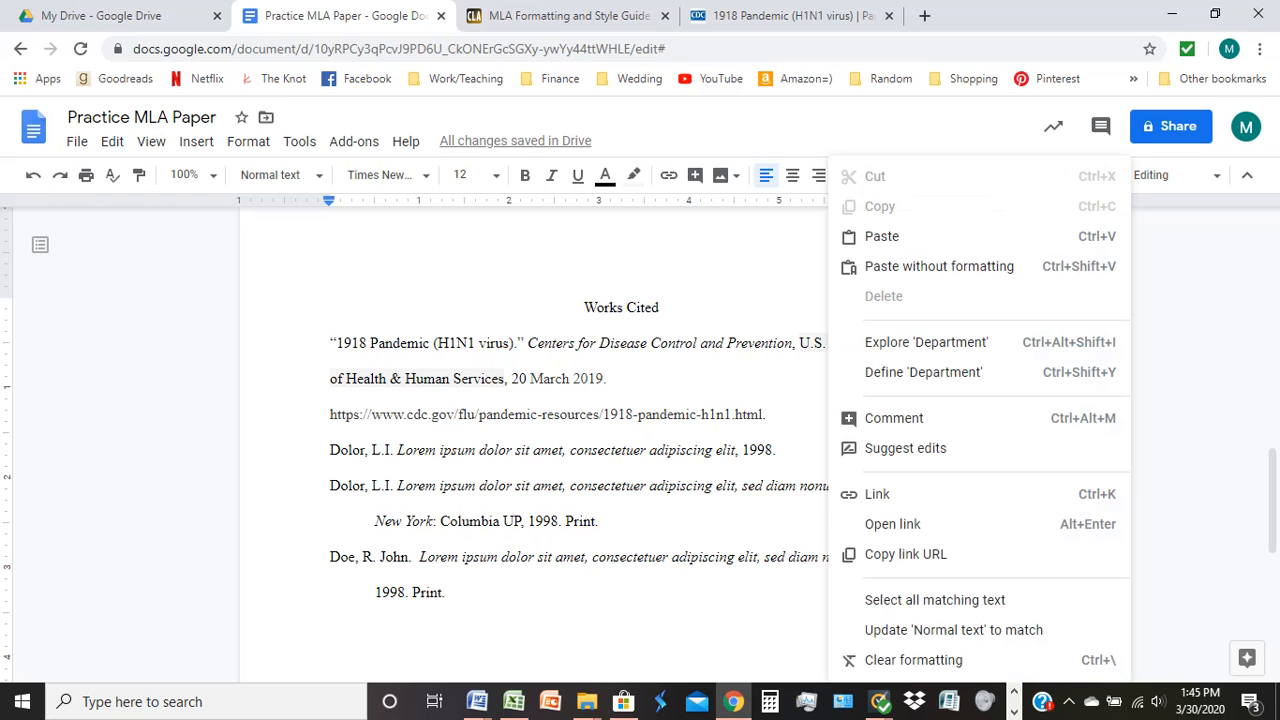
click(812, 343)
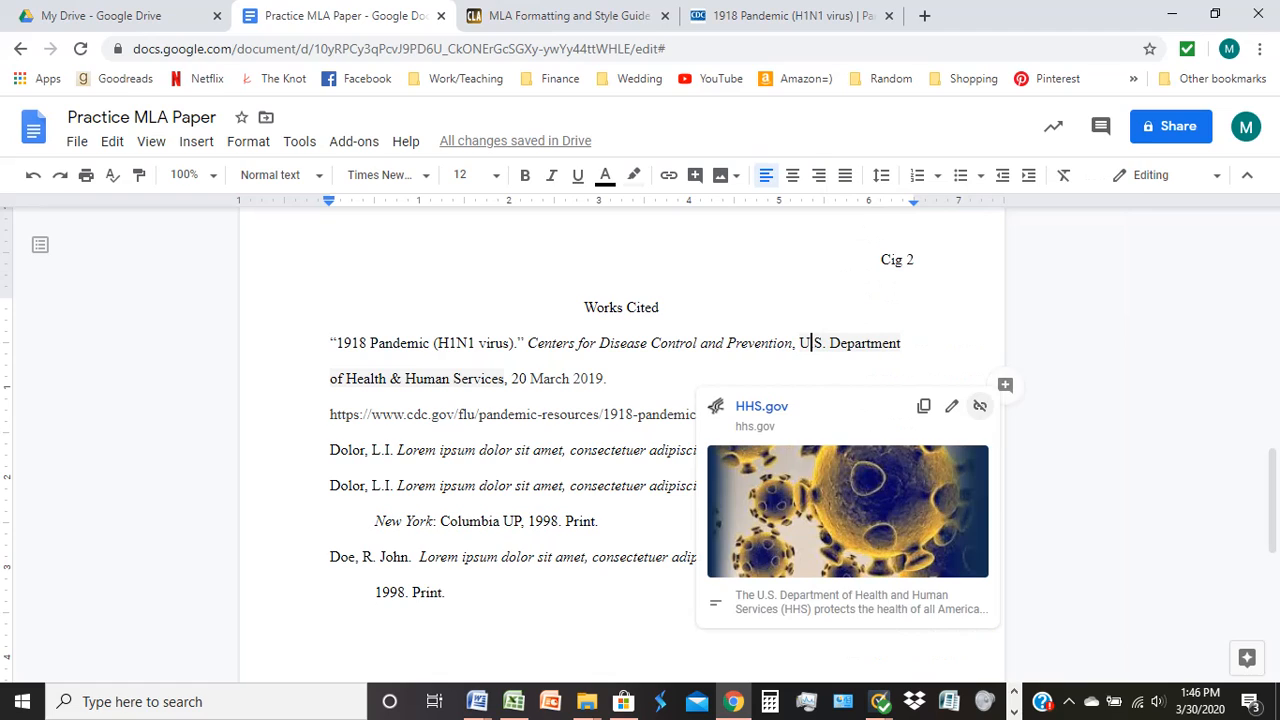
click(980, 406)
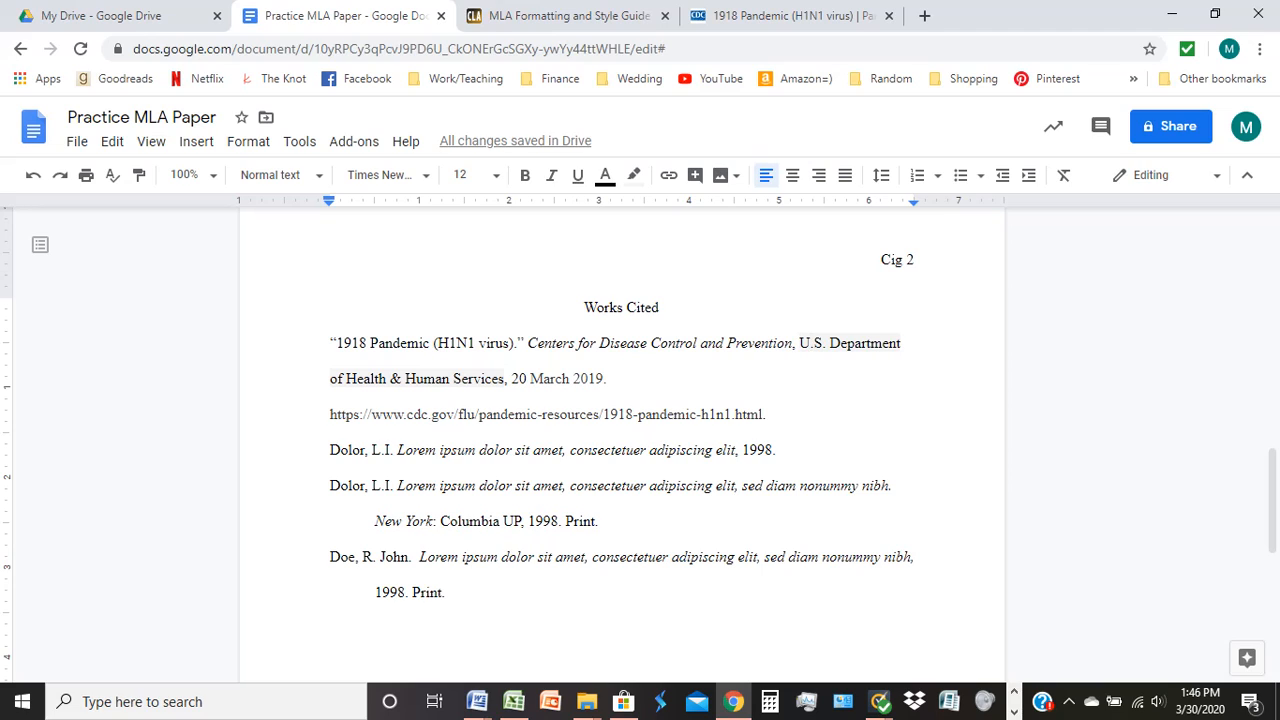
- Set the highlight color of the citation's publisher and date text to none
drag(786, 343, 607, 380)
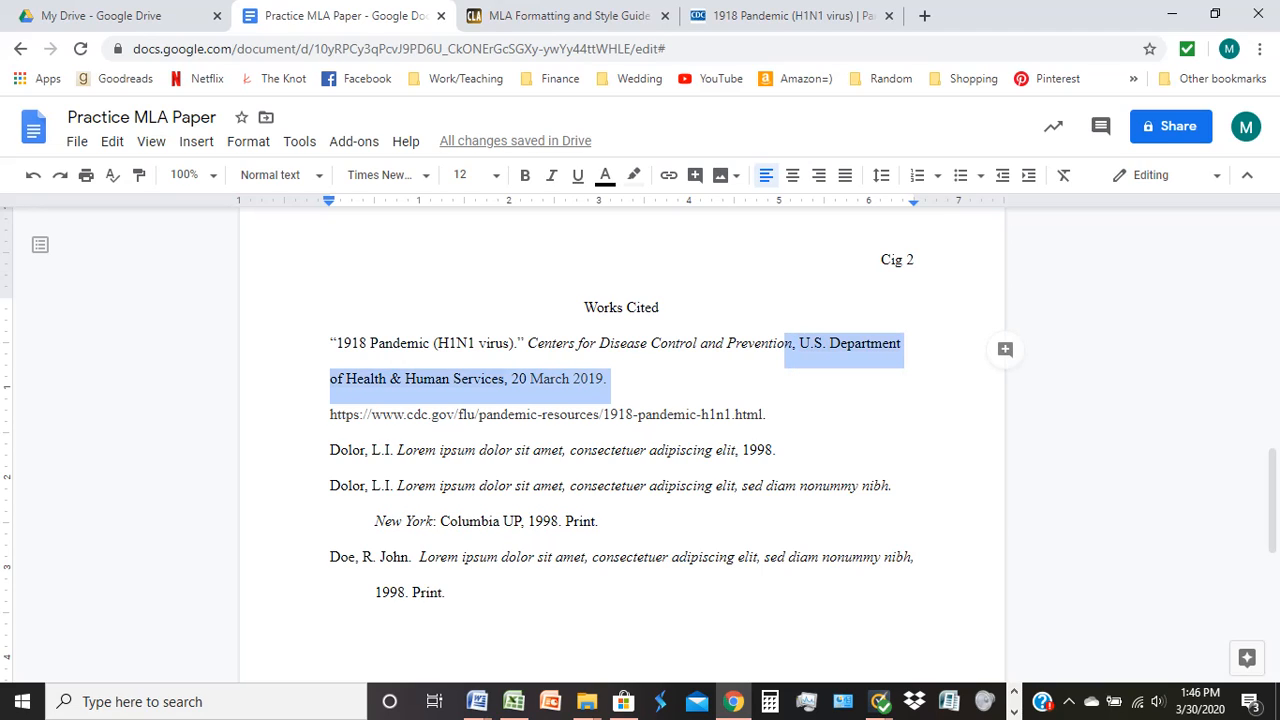
click(633, 175)
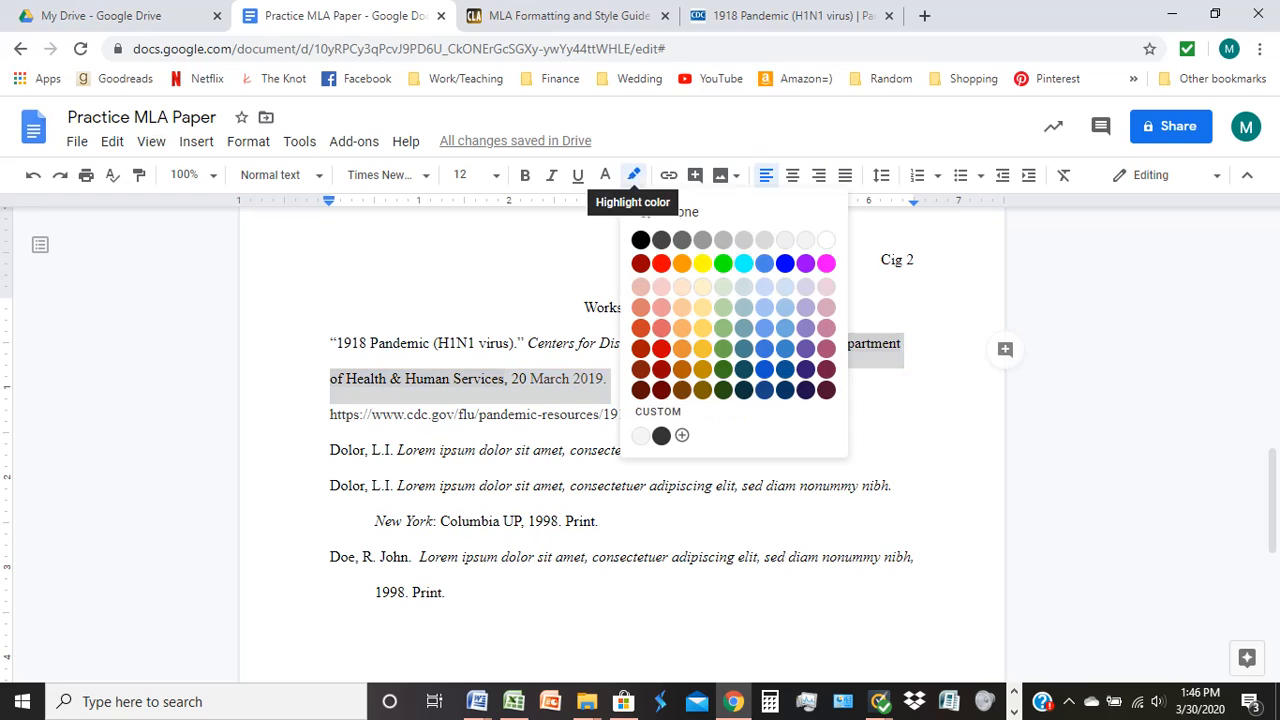
click(683, 212)
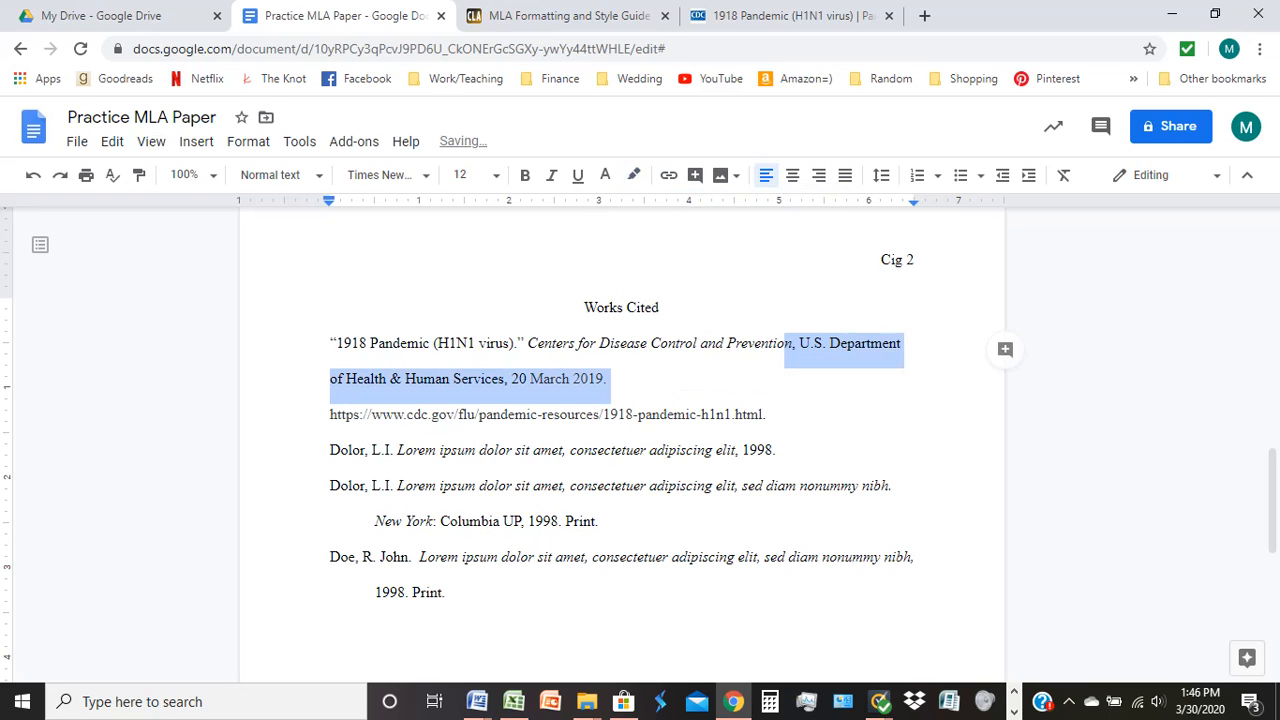
- Apply a hanging special indent of 0.5 inches to the whole CDC citation on the Works Cited page
click(612, 379)
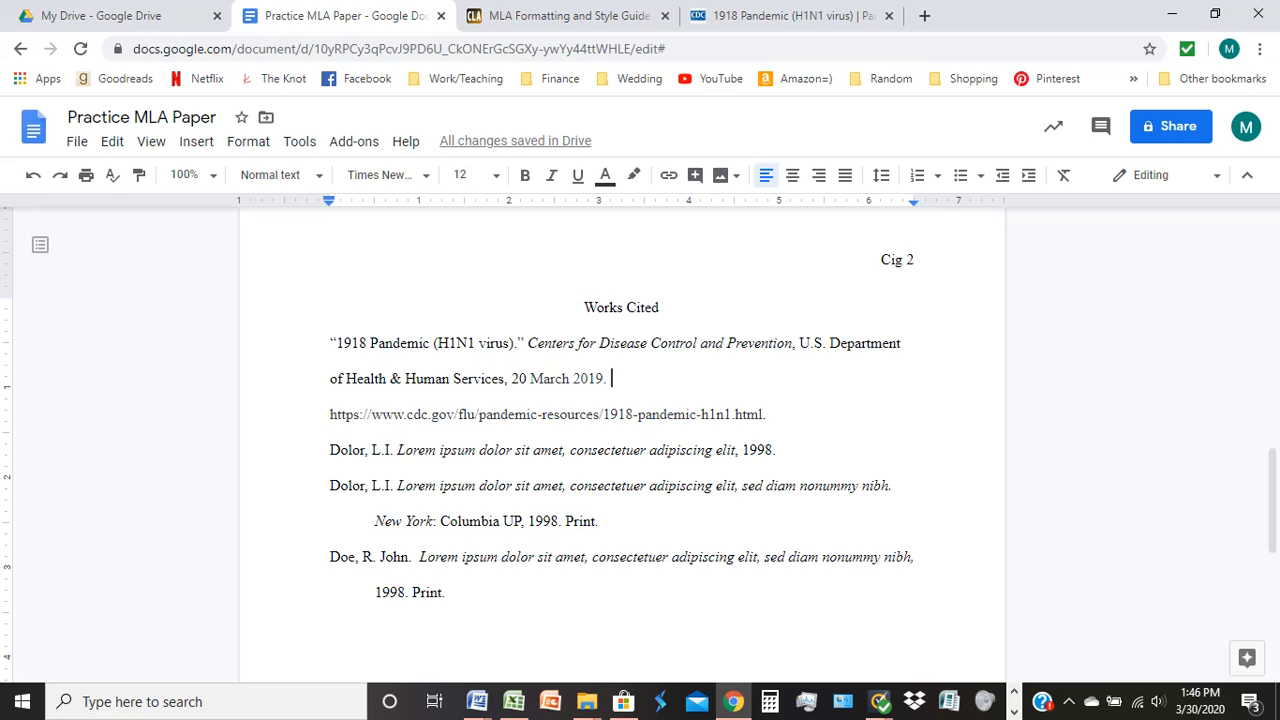
click(768, 414)
drag(768, 414, 330, 343)
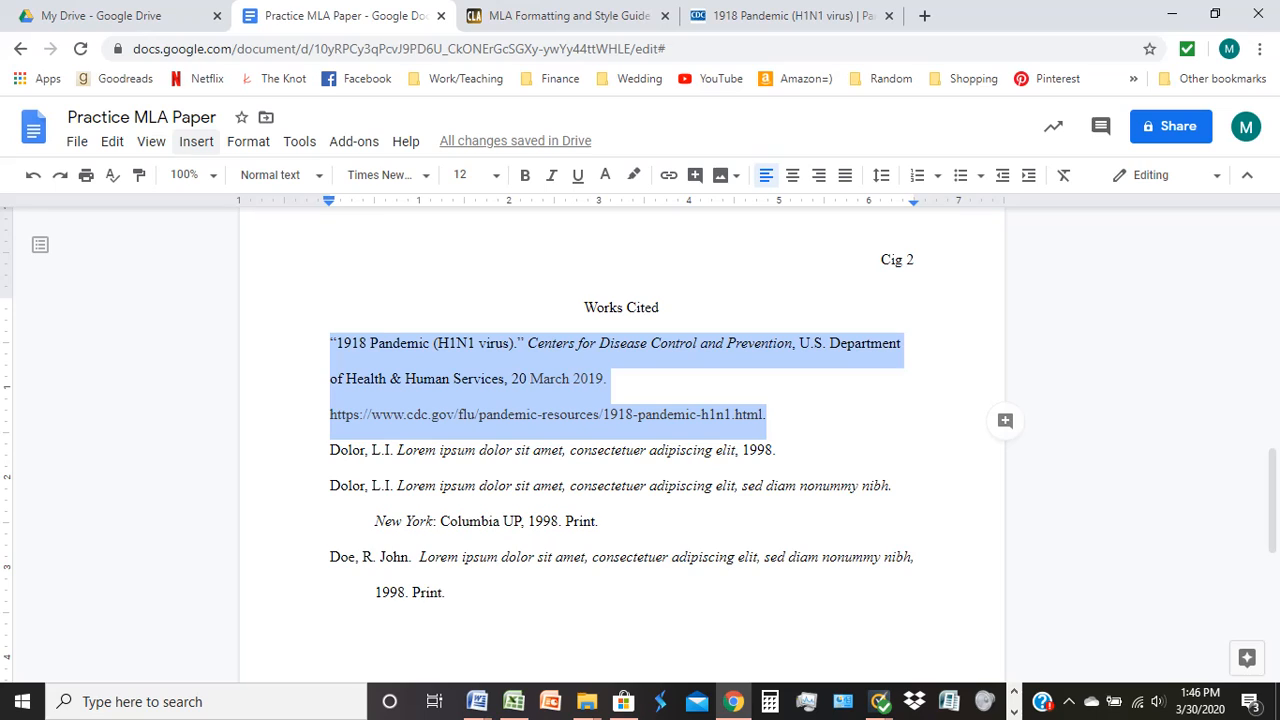
click(196, 141)
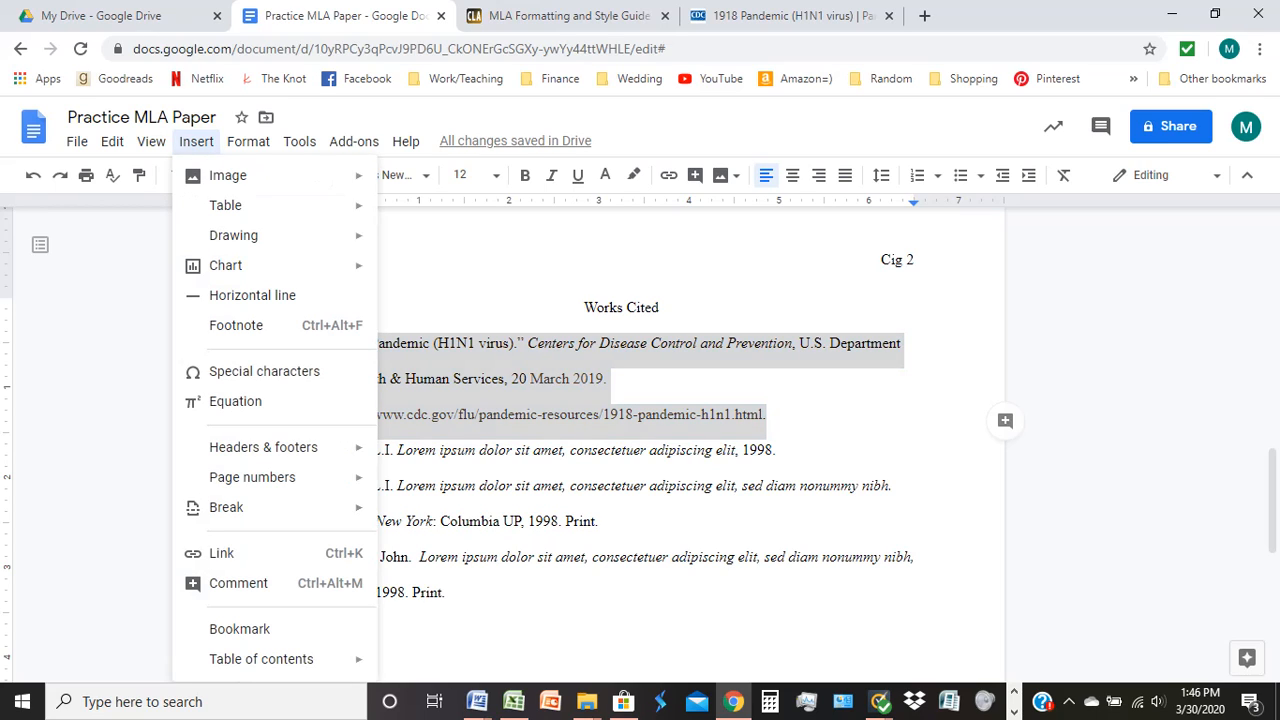
mouse_move(248, 141)
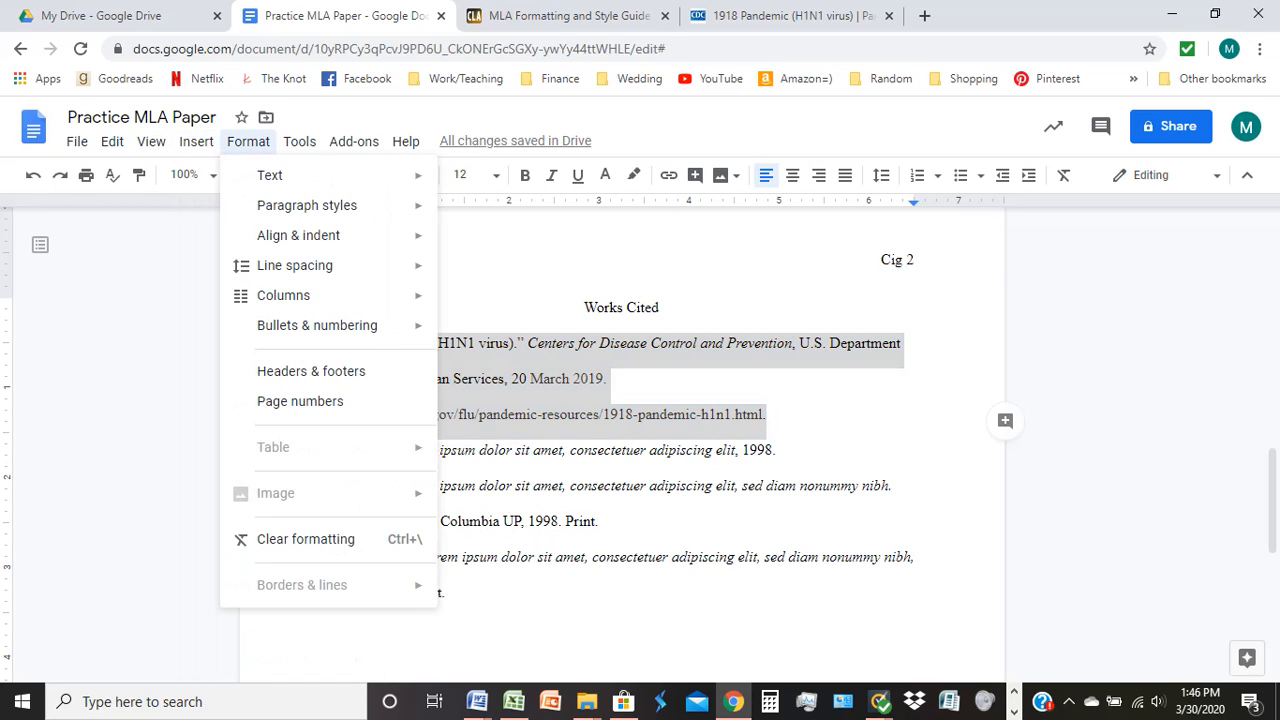
mouse_move(298, 235)
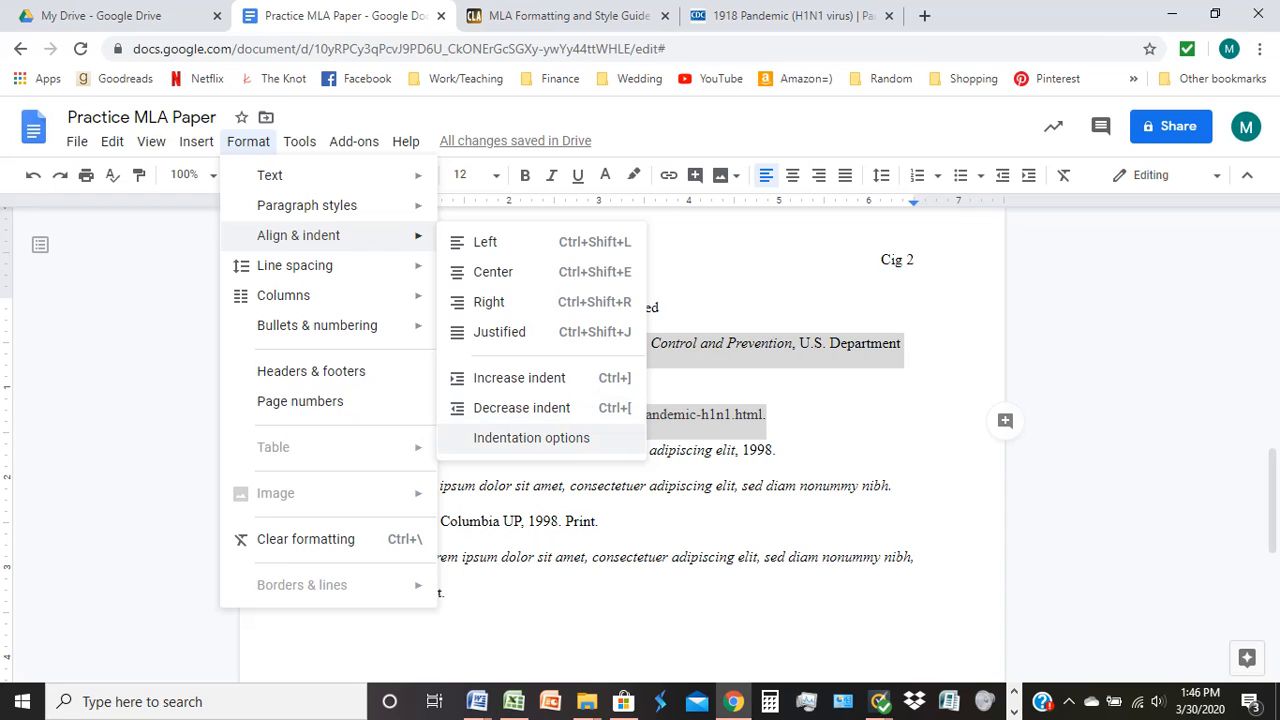
click(531, 438)
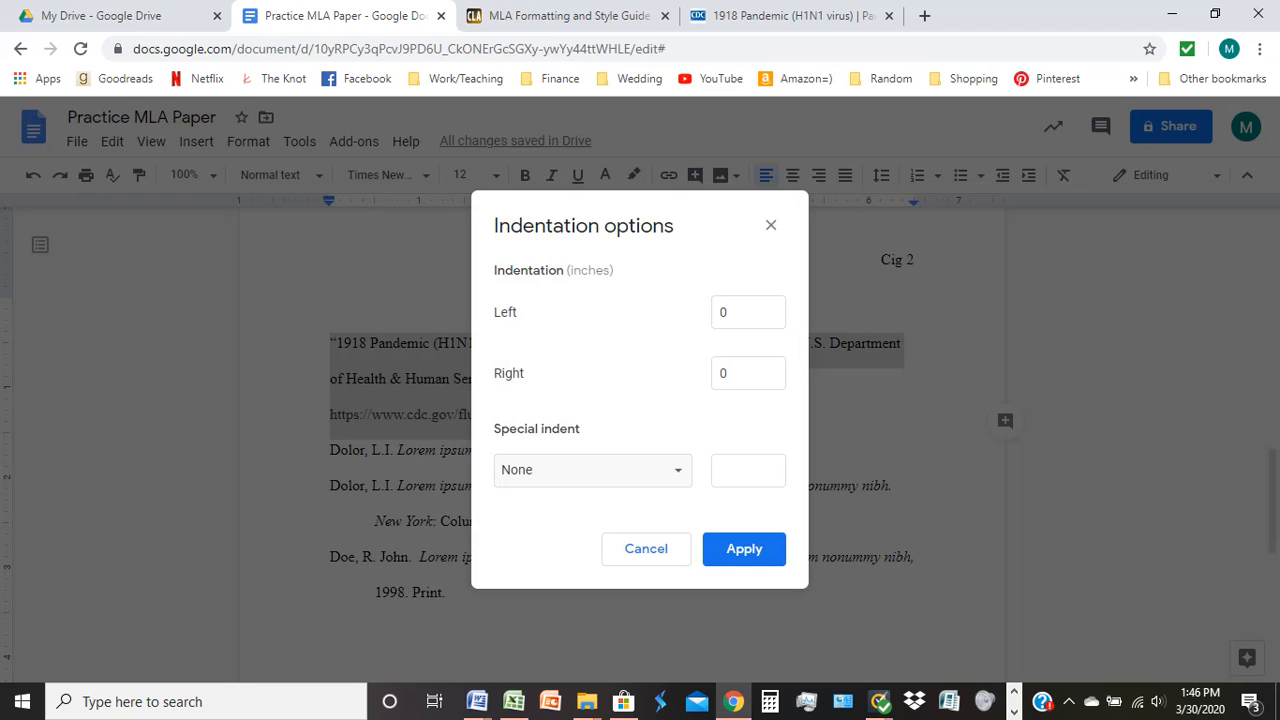
click(593, 469)
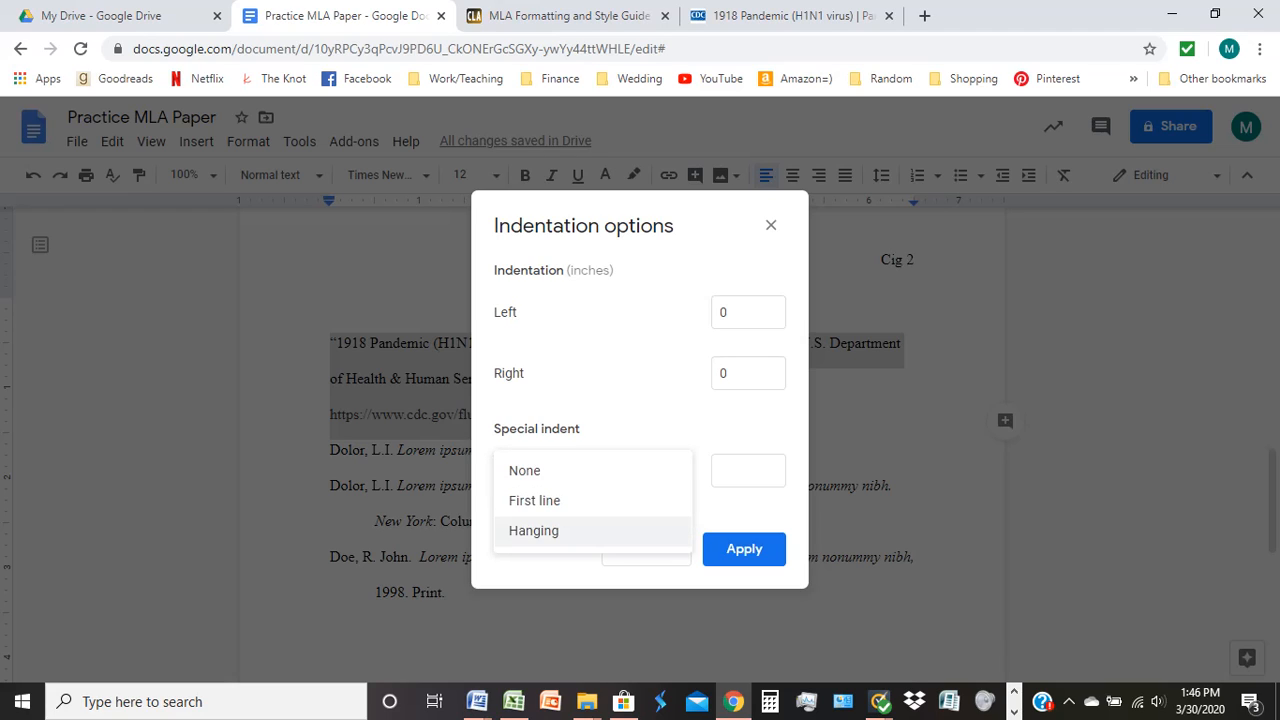
click(608, 534)
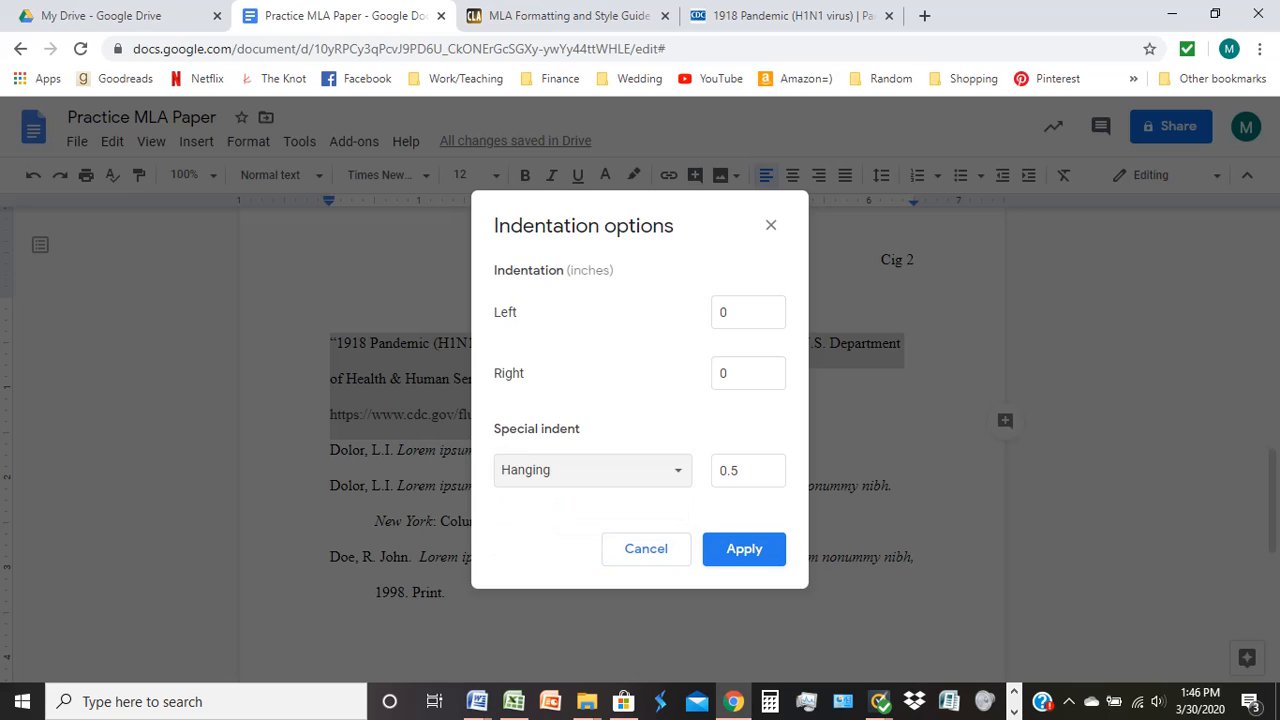
click(744, 549)
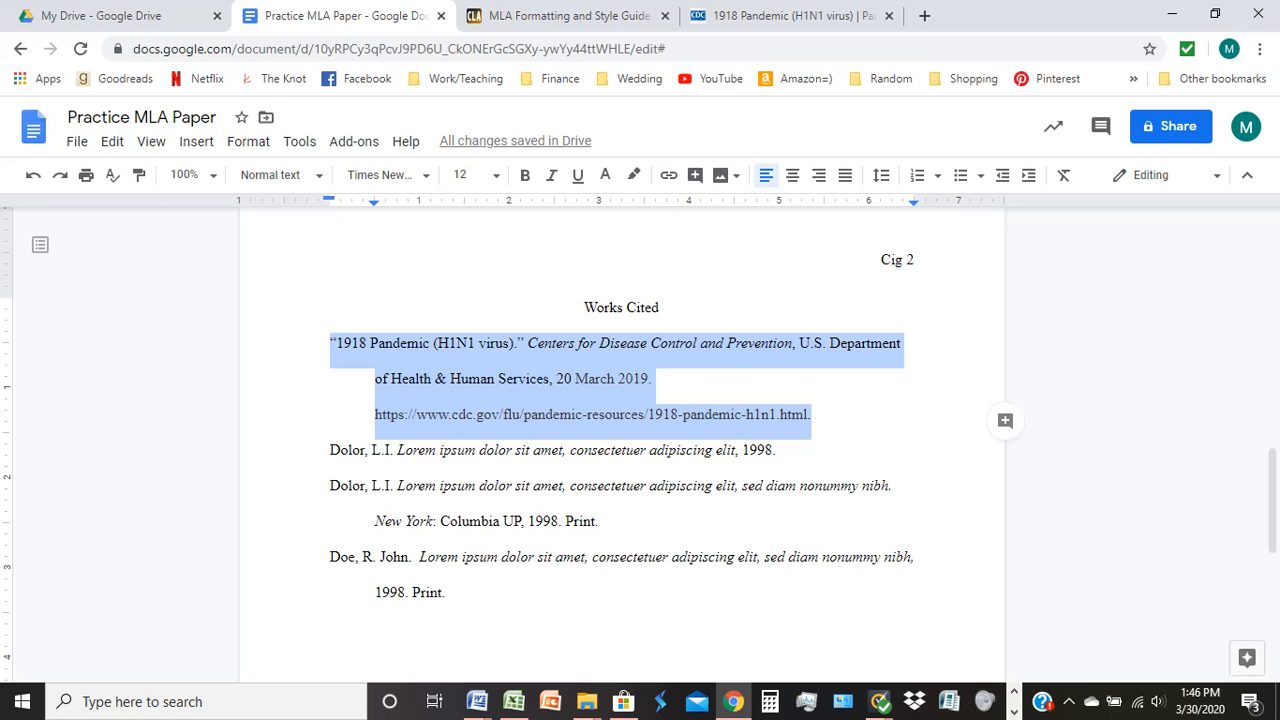
click(375, 379)
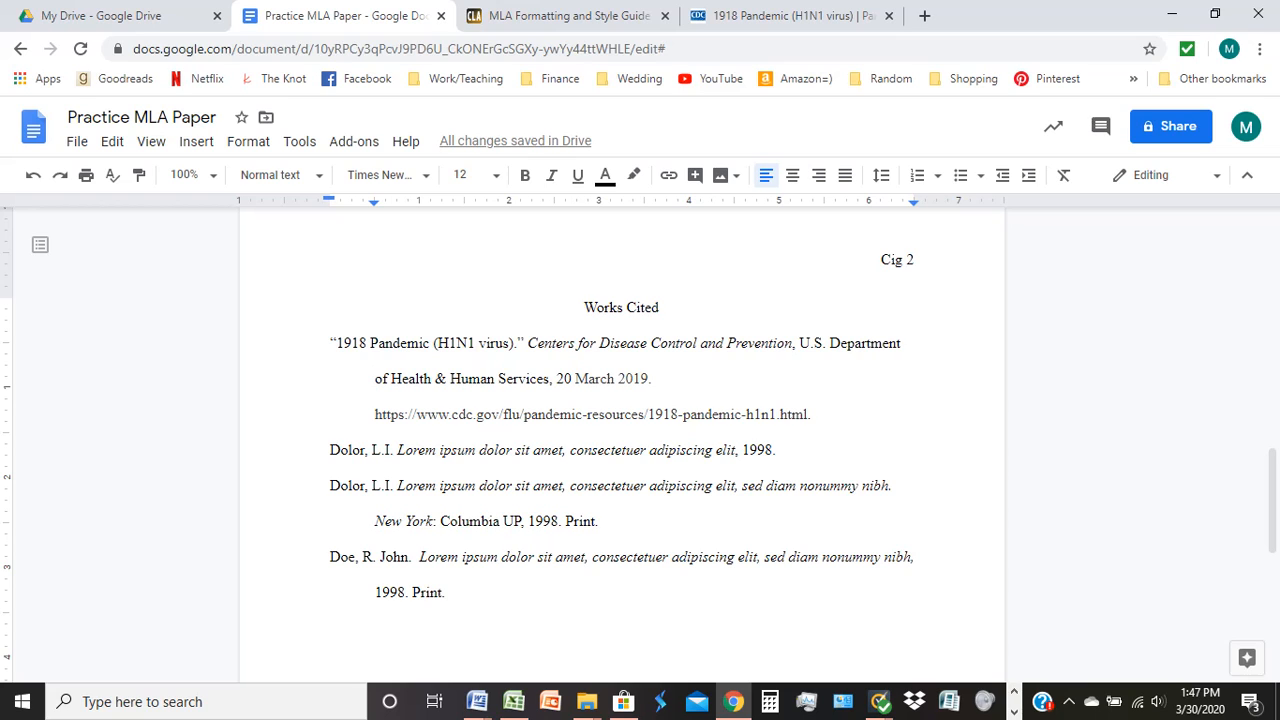
- Switch to Google Drive and create a new blank Google Docs document
scroll(1000, 566, up, 1)
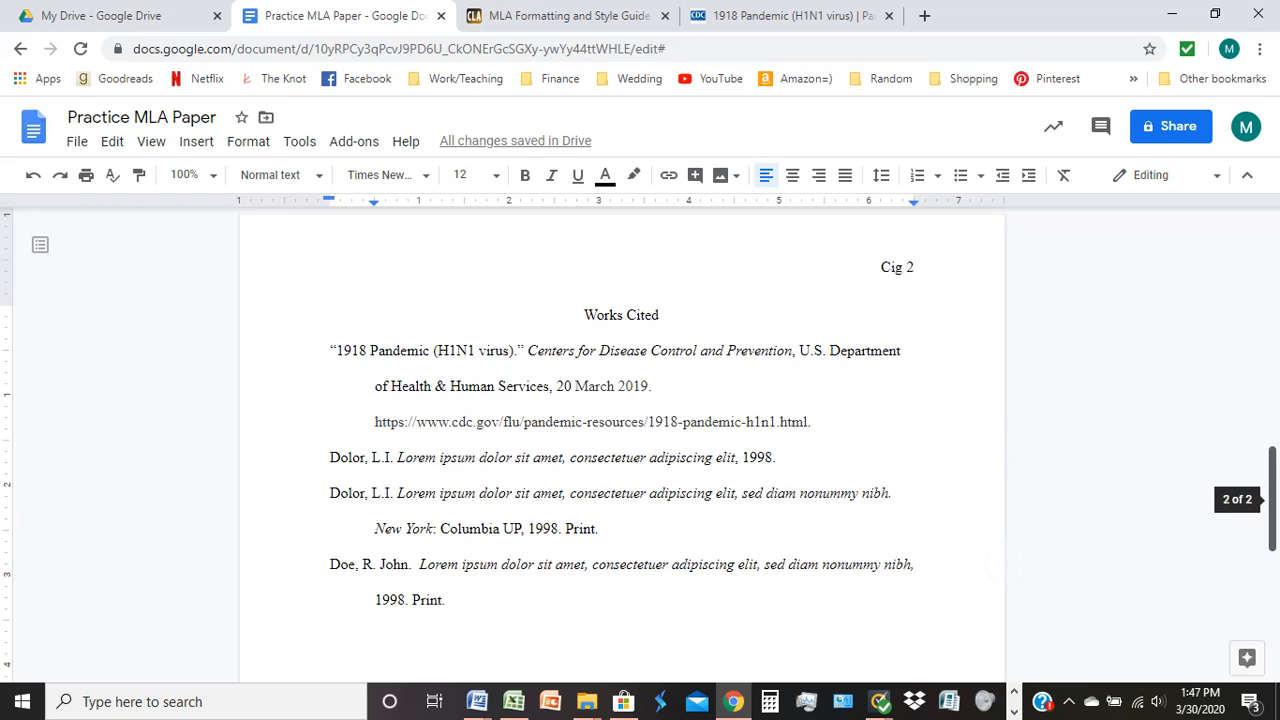
scroll(1000, 566, up, 10)
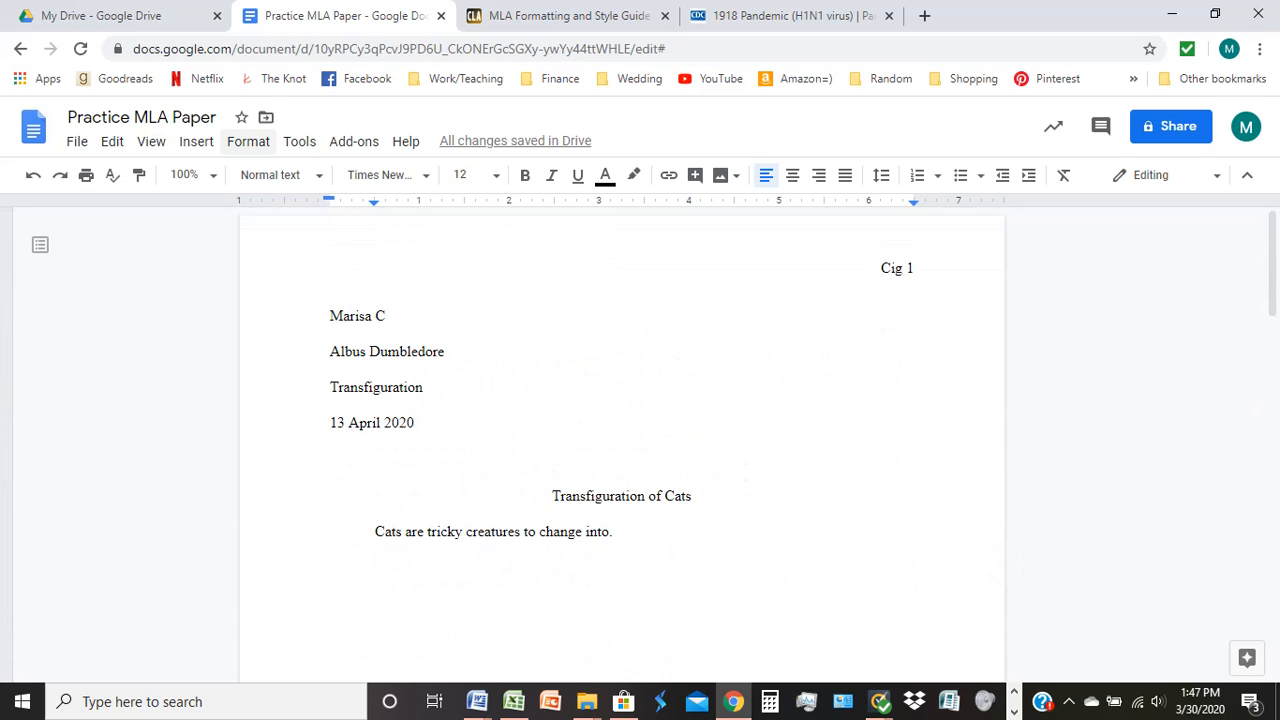
click(110, 16)
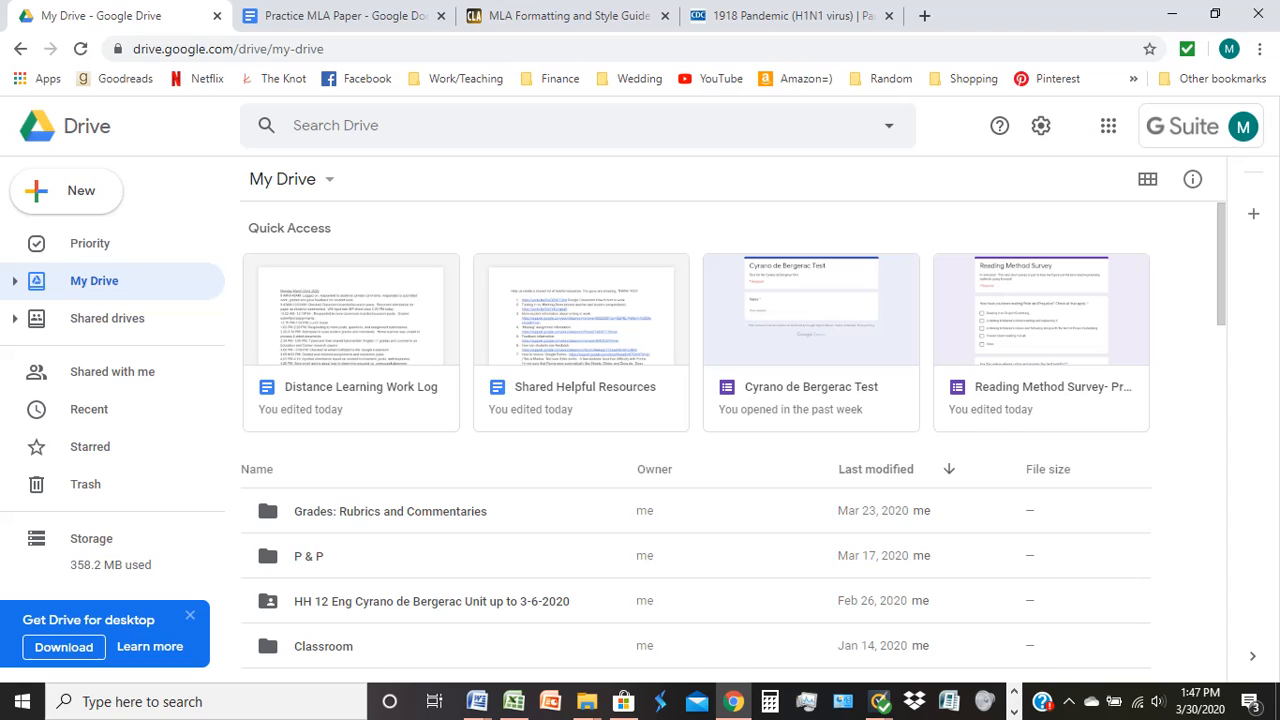
click(66, 190)
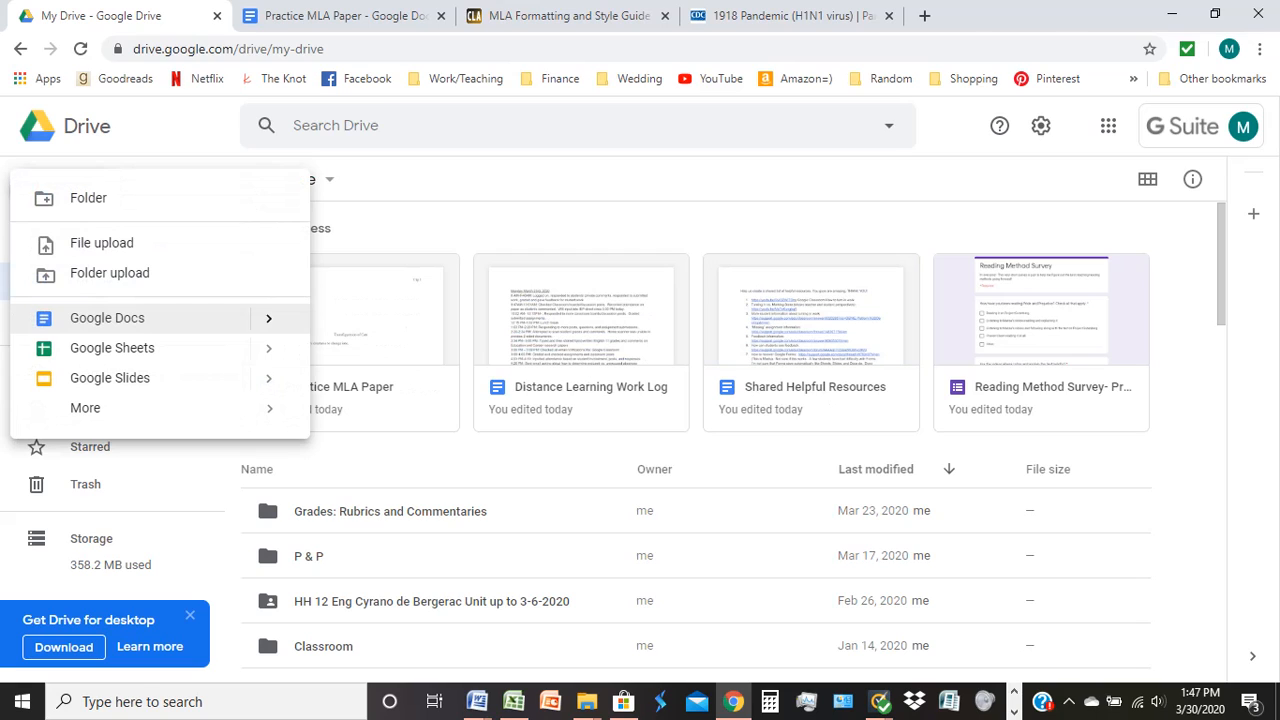
click(107, 317)
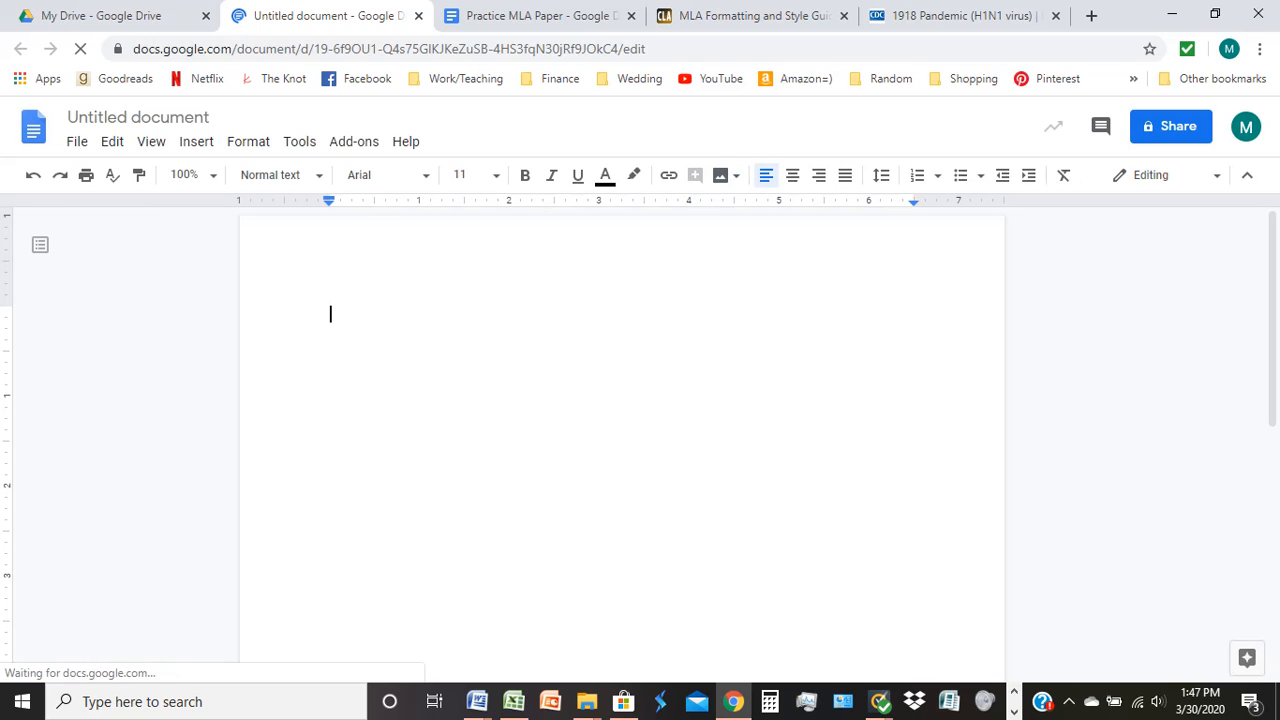
- Title the new blank document "Report from Scratch"
text(R)
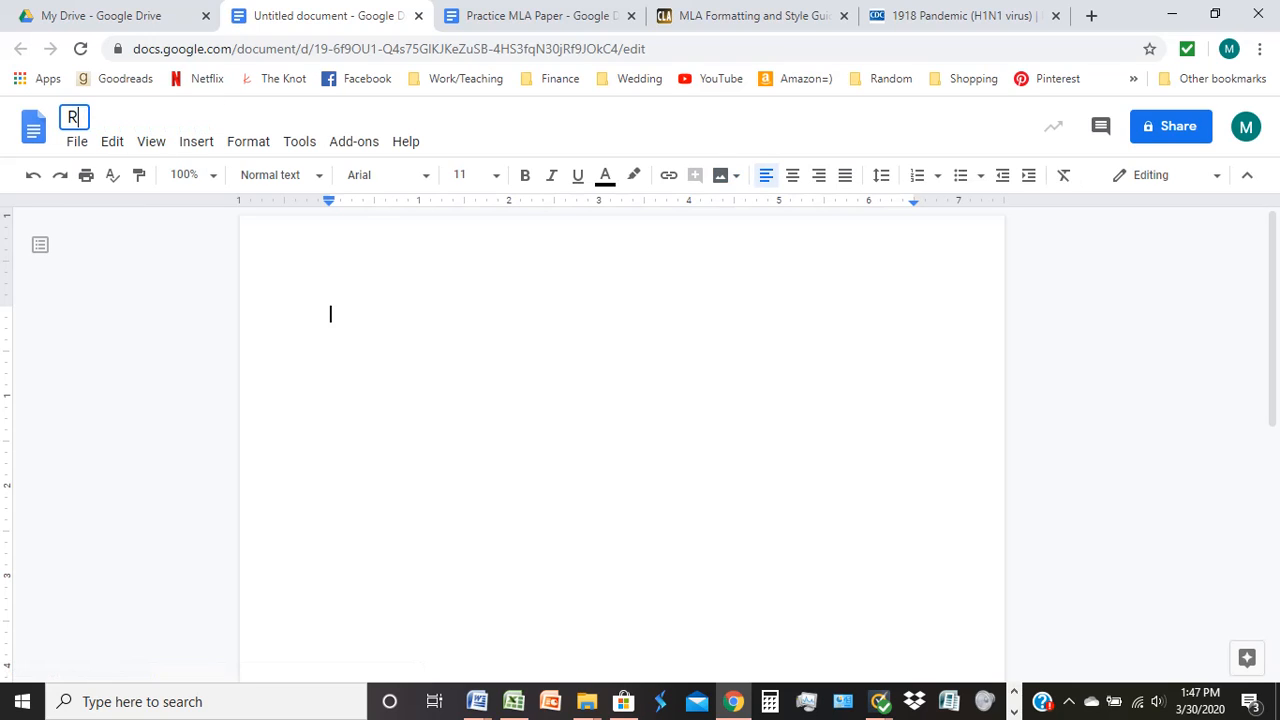
text(eport fro)
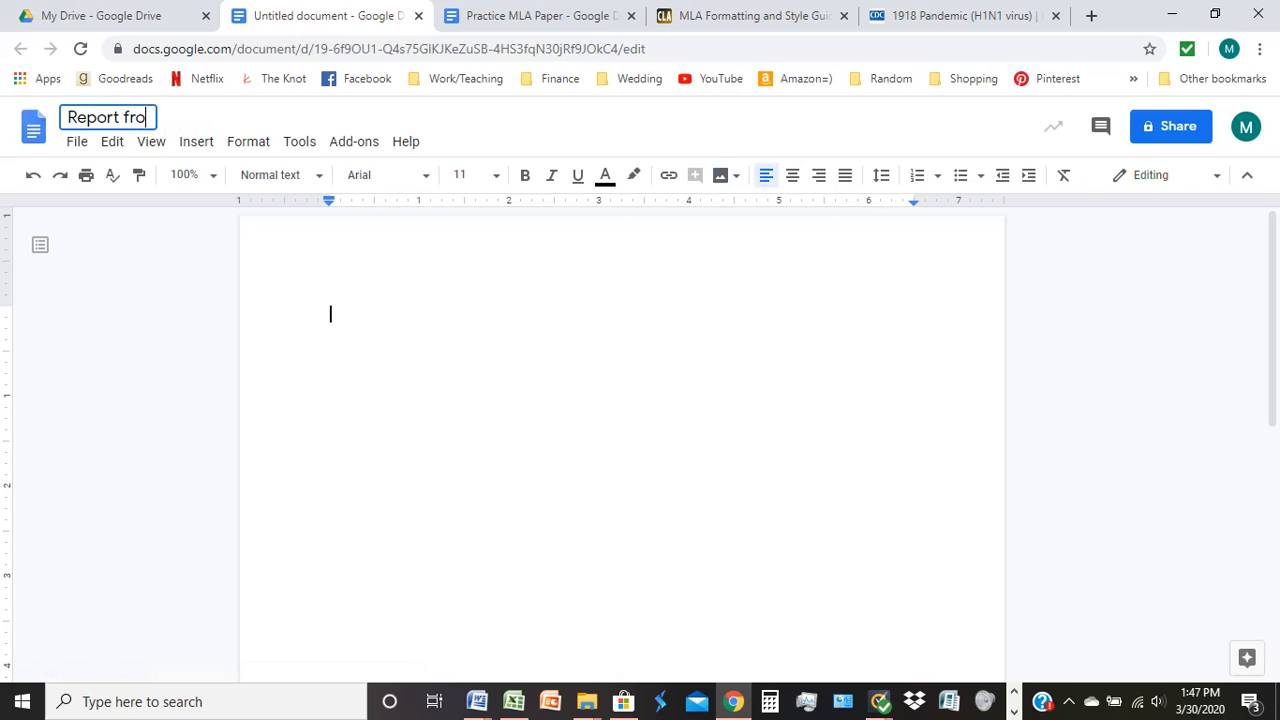
text(m Scratch)
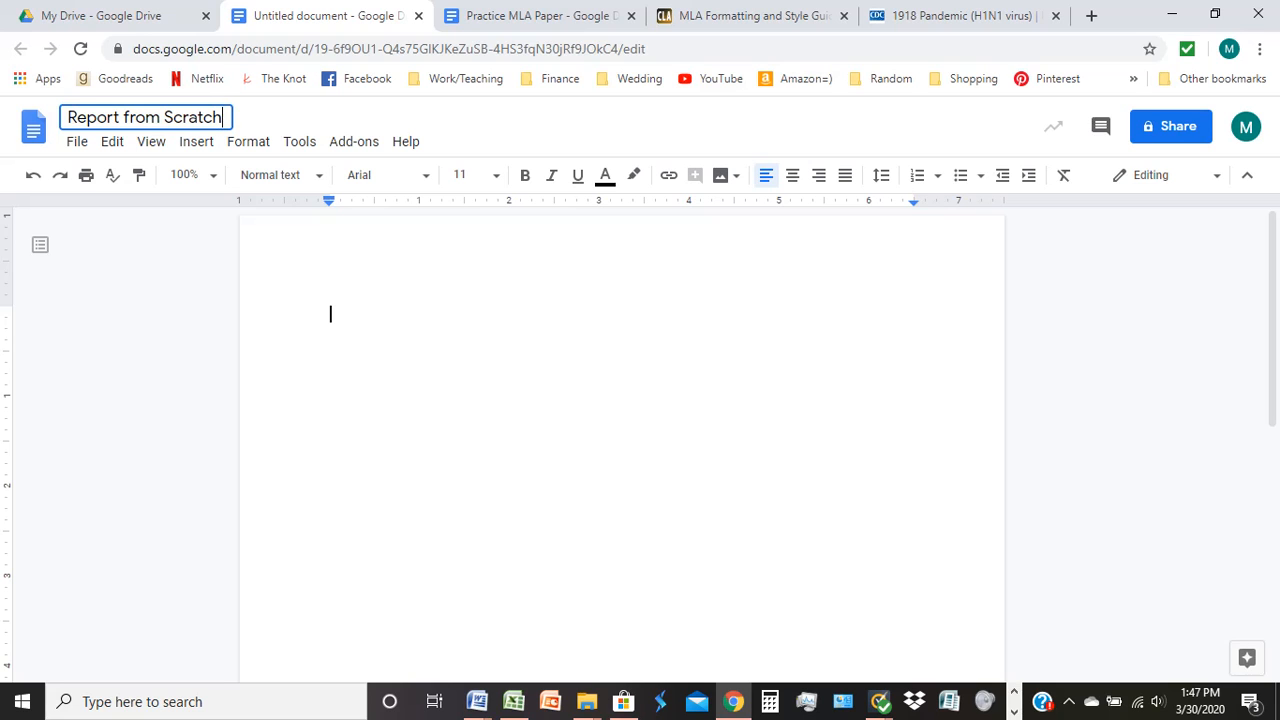
click(1014, 712)
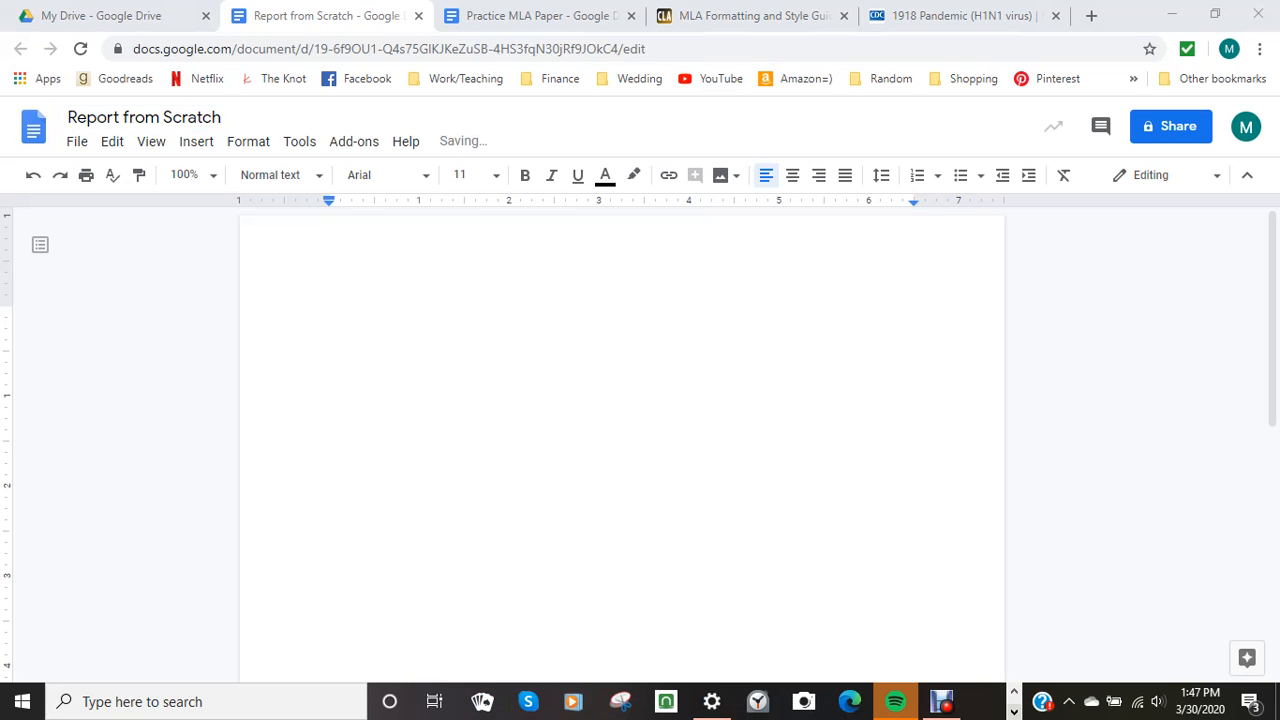